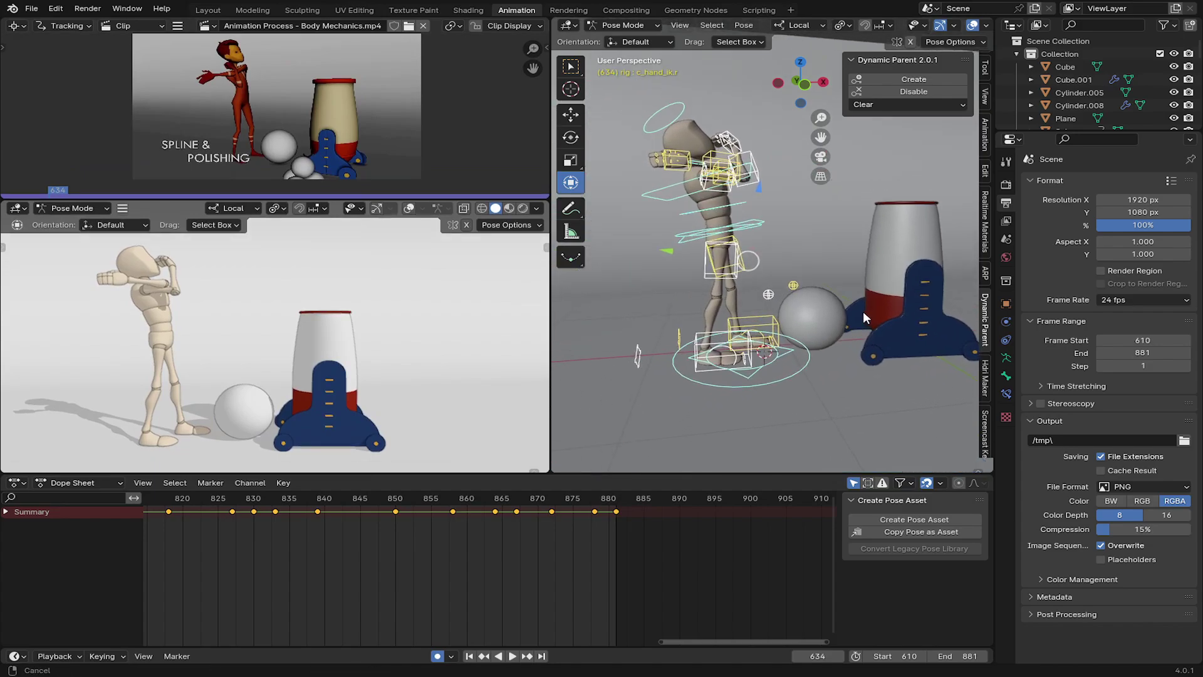
Set the default F-Curve interpolation in the animation preferences to Bezier and close the preferences.
{"action": "left_click", "coordinate": [56, 9]}
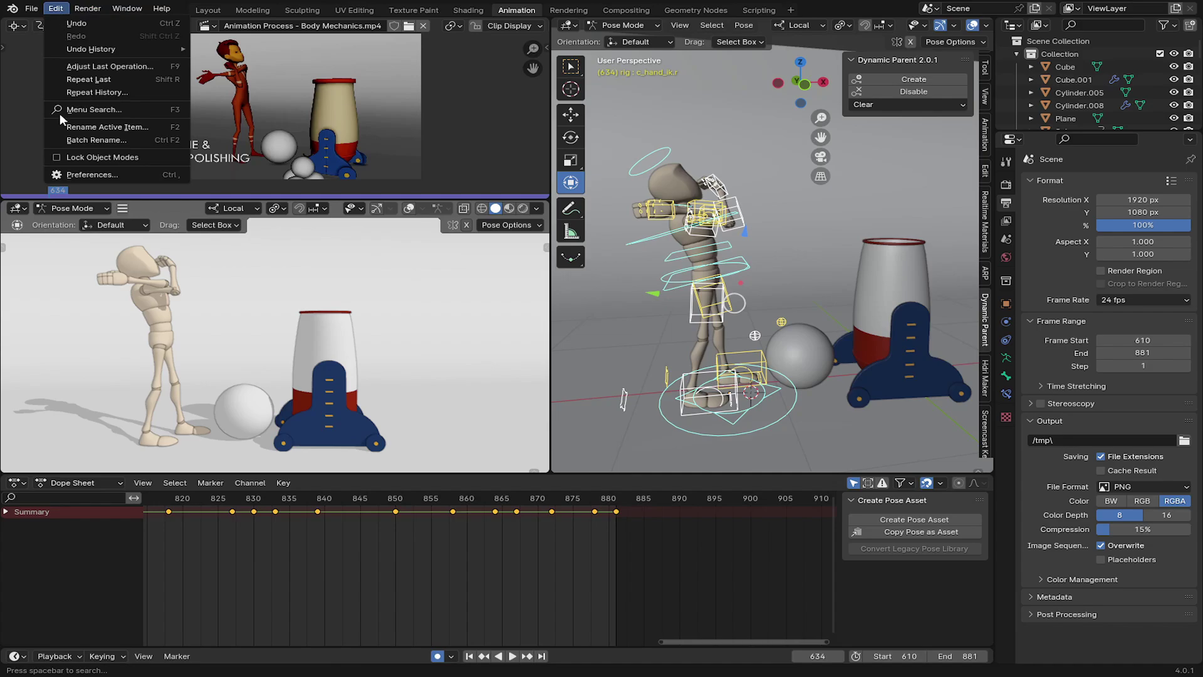
{"action": "left_click", "coordinate": [70, 178]}
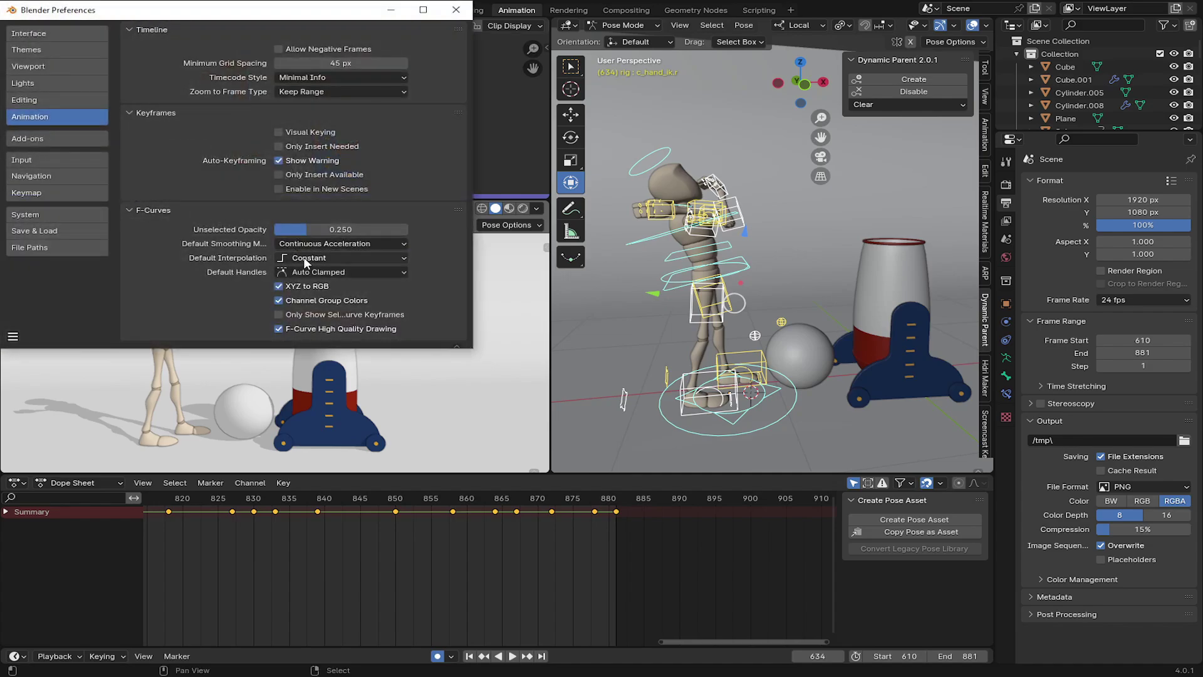
{"action": "left_click", "coordinate": [307, 261]}
{"action": "left_click", "coordinate": [186, 186]}
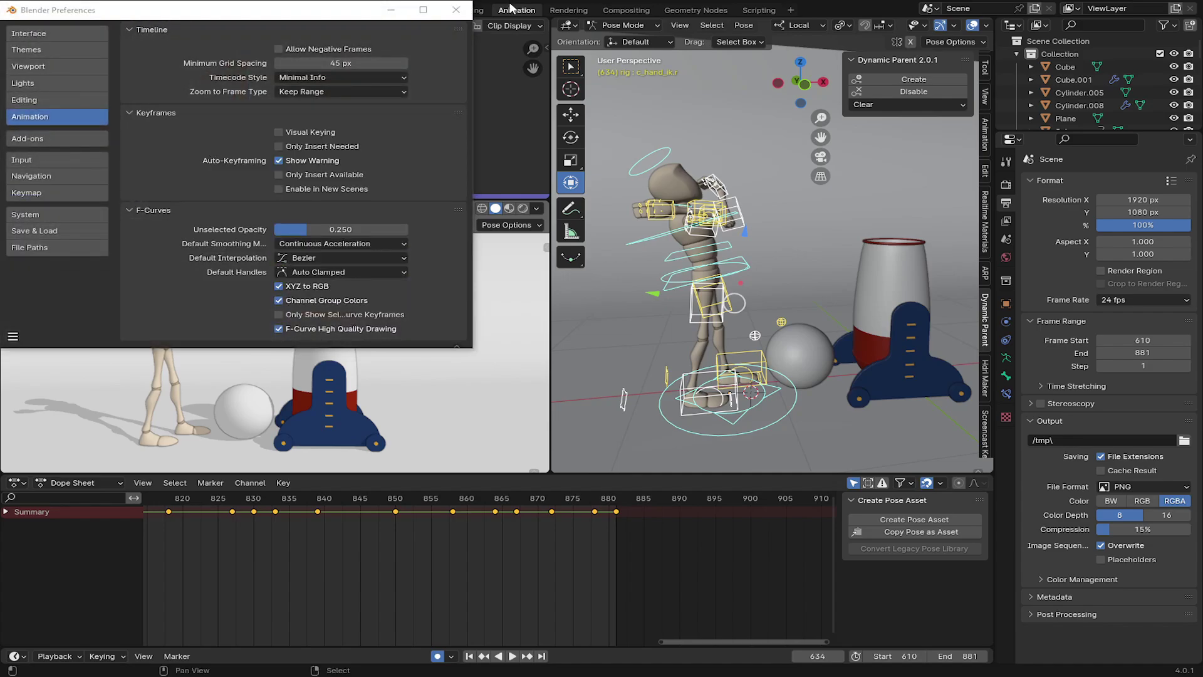
{"action": "left_click", "coordinate": [456, 10]}
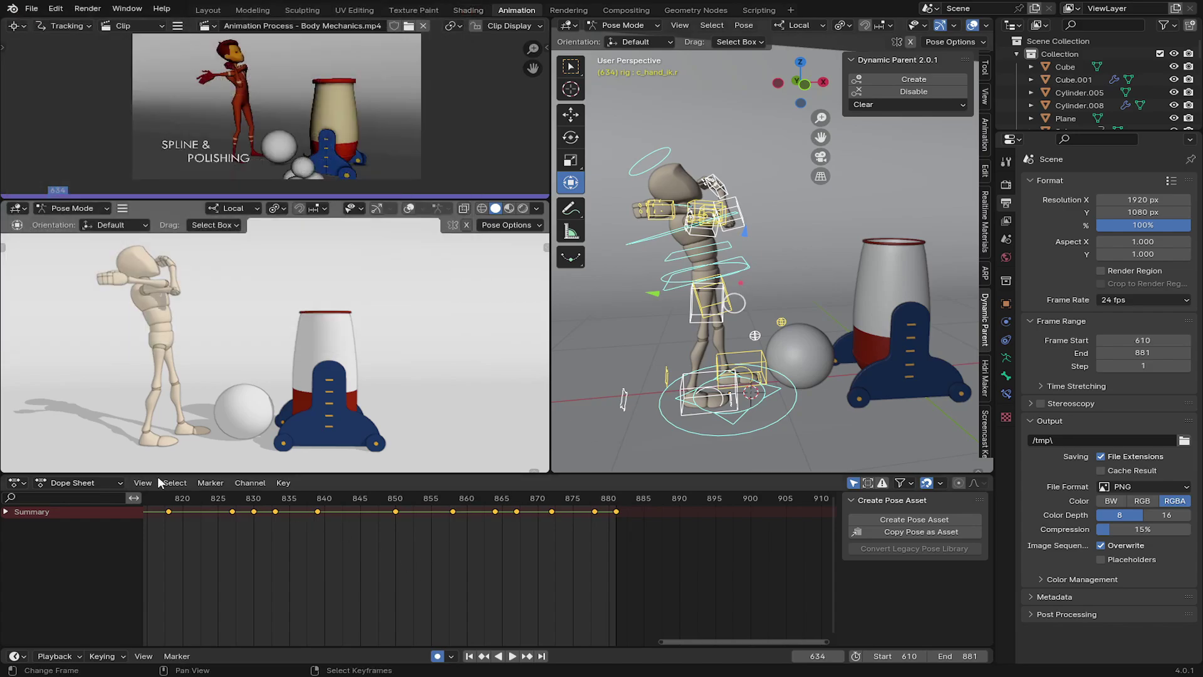
Switch the Dope Sheet area to the Graph Editor and frame all of the rig's animation curves.
{"action": "left_click", "coordinate": [17, 482]}
{"action": "left_click", "coordinate": [211, 546]}
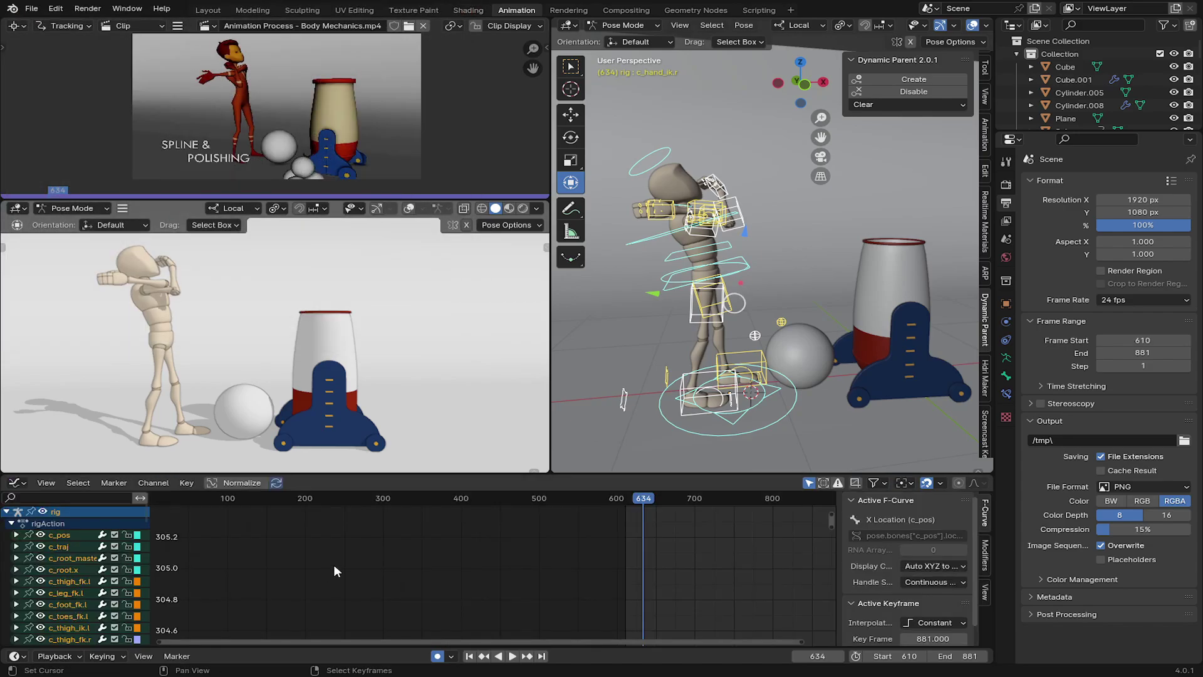
{"action": "middle_click_drag", "start_coordinate": [588, 559], "coordinate": [417, 507]}
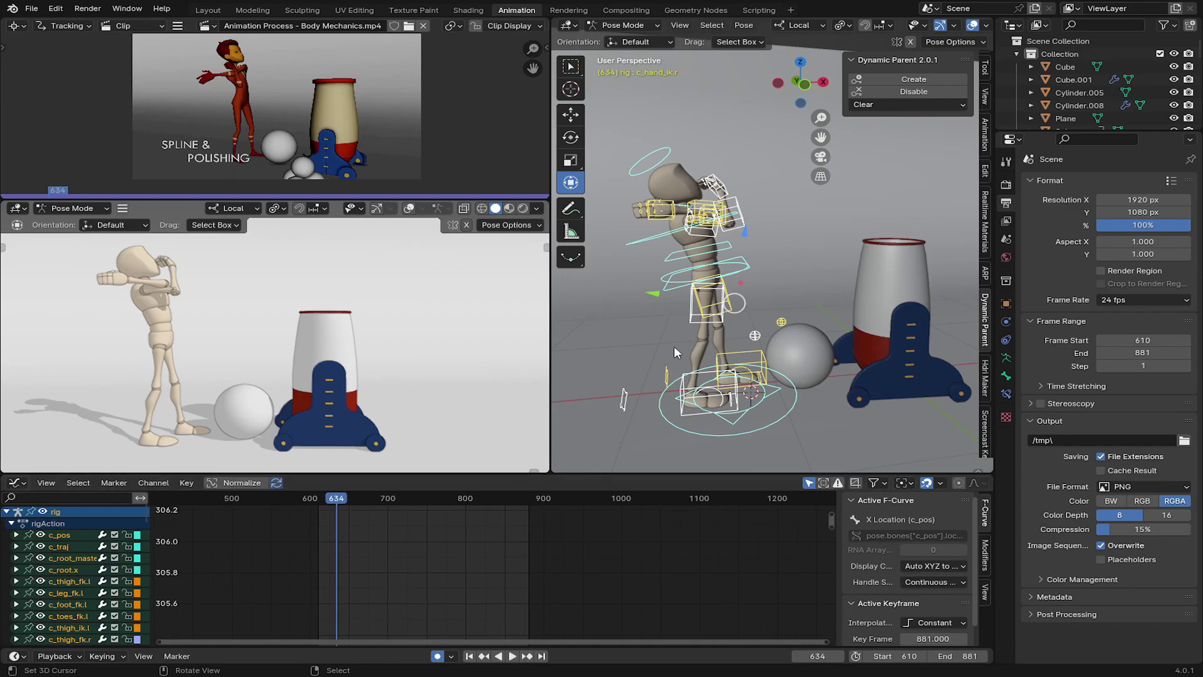
{"action": "scroll", "coordinate": [436, 525], "scroll_direction": "down", "scroll_amount": 5}
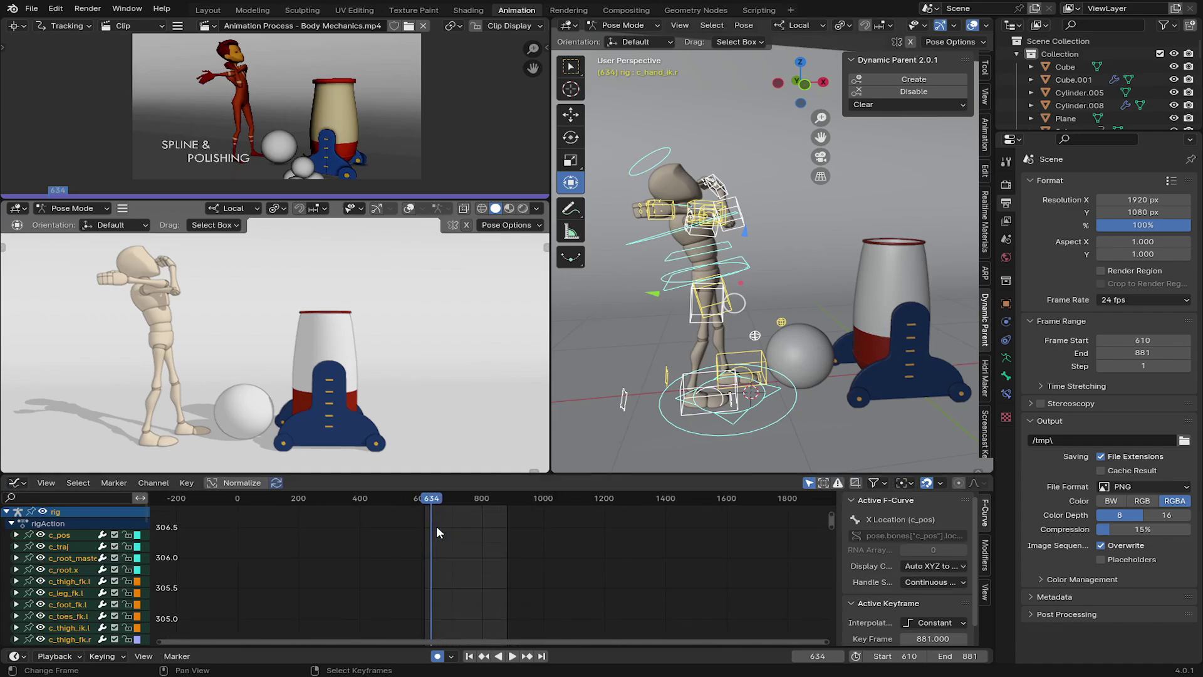
{"action": "scroll", "coordinate": [436, 525], "scroll_direction": "up", "scroll_amount": 6}
{"action": "middle_click_drag", "start_coordinate": [437, 532], "coordinate": [511, 542]}
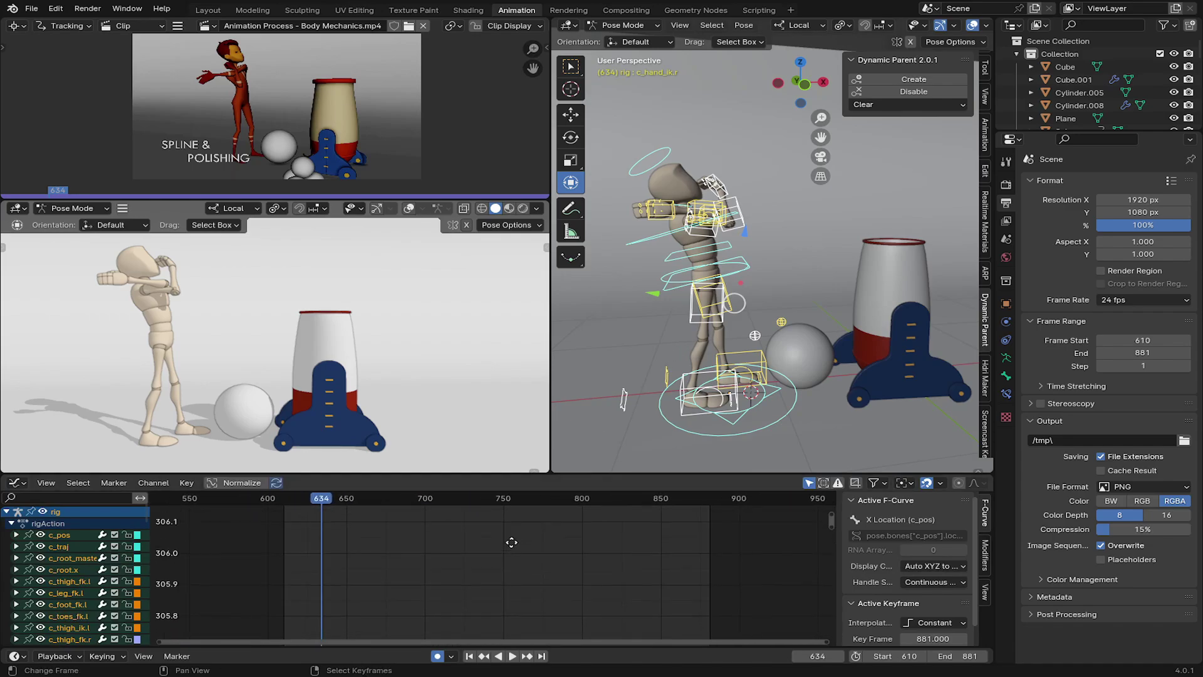
{"action": "key", "text": "Home"}
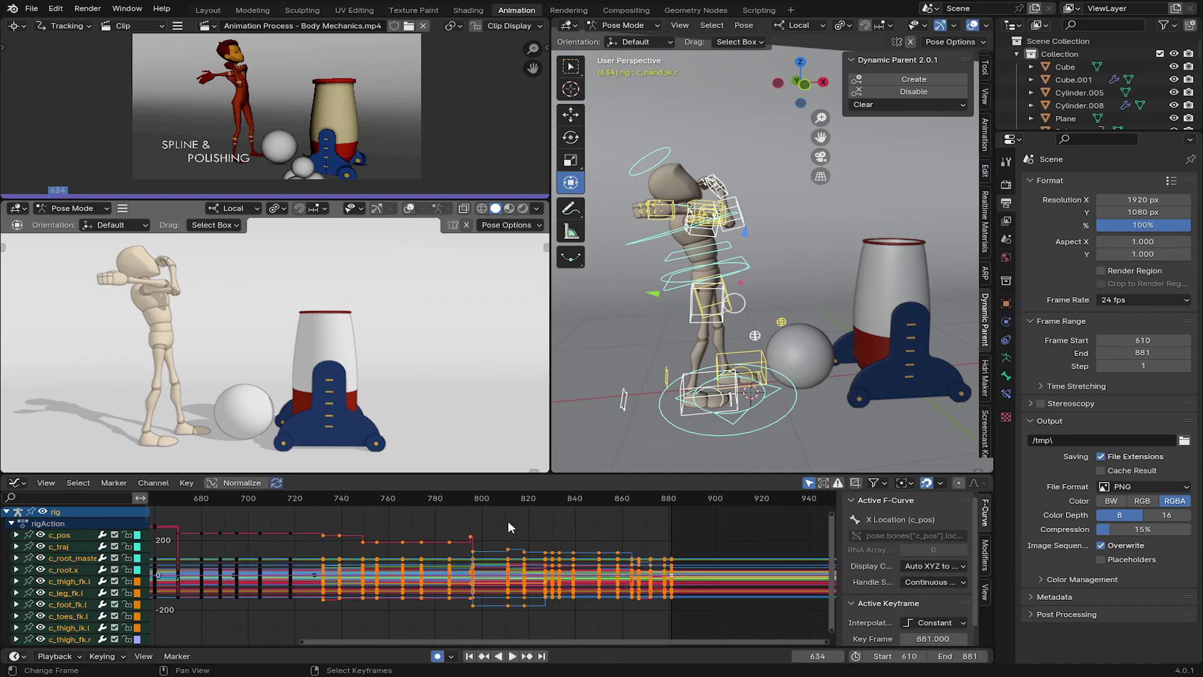
Select all of the rig's keyframes and set their interpolation to Bezier.
{"action": "left_click", "coordinate": [457, 548]}
{"action": "left_click", "coordinate": [773, 310]}
{"action": "key", "text": "a"}
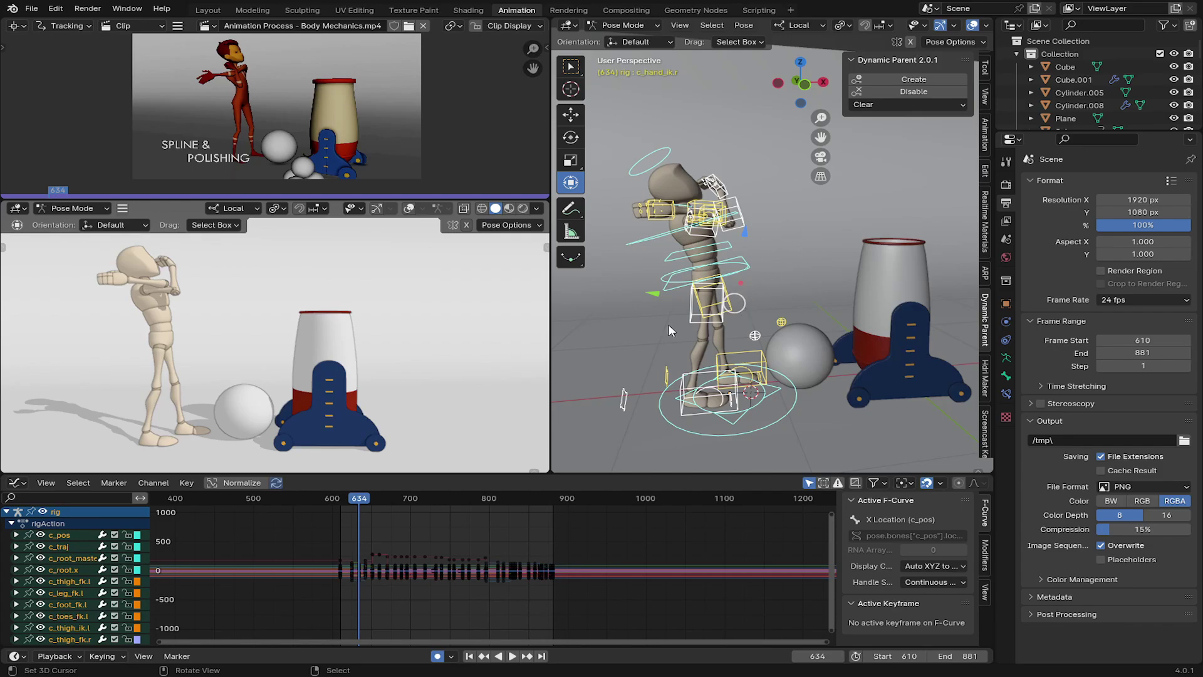
{"action": "key", "text": "a"}
{"action": "key", "text": "Home"}
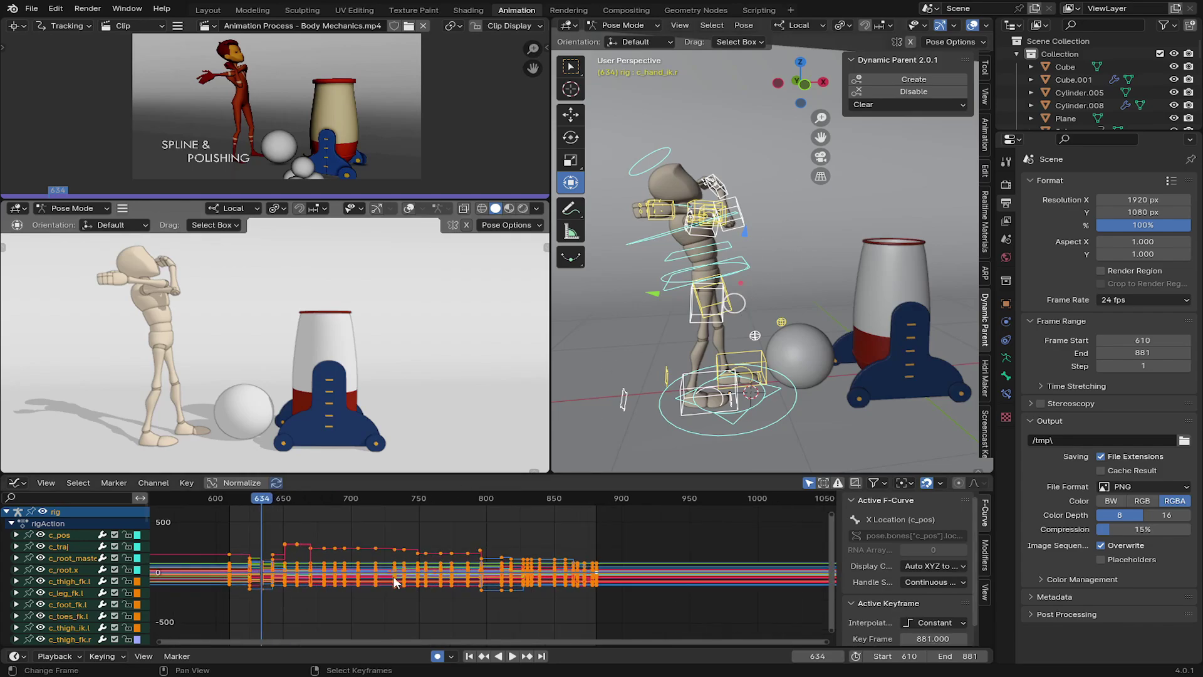
{"action": "left_click", "coordinate": [469, 655]}
{"action": "key", "text": "t"}
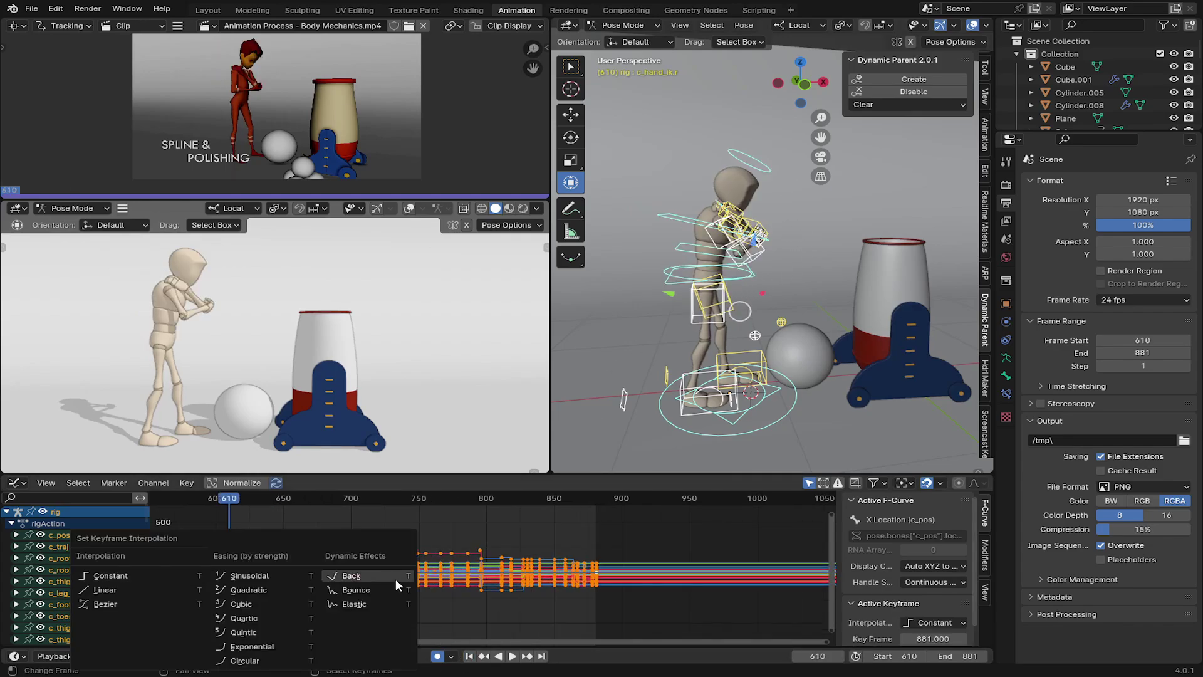
{"action": "left_click", "coordinate": [105, 604]}
{"action": "left_click", "coordinate": [625, 10]}
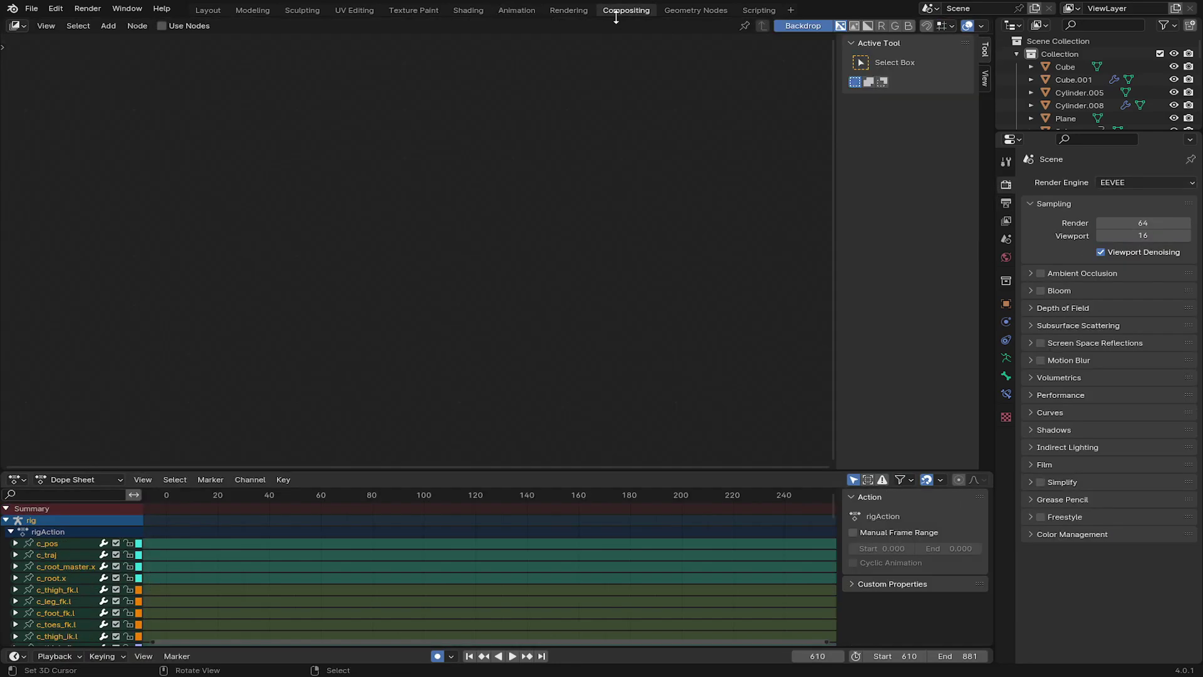
{"action": "left_click", "coordinate": [502, 11]}
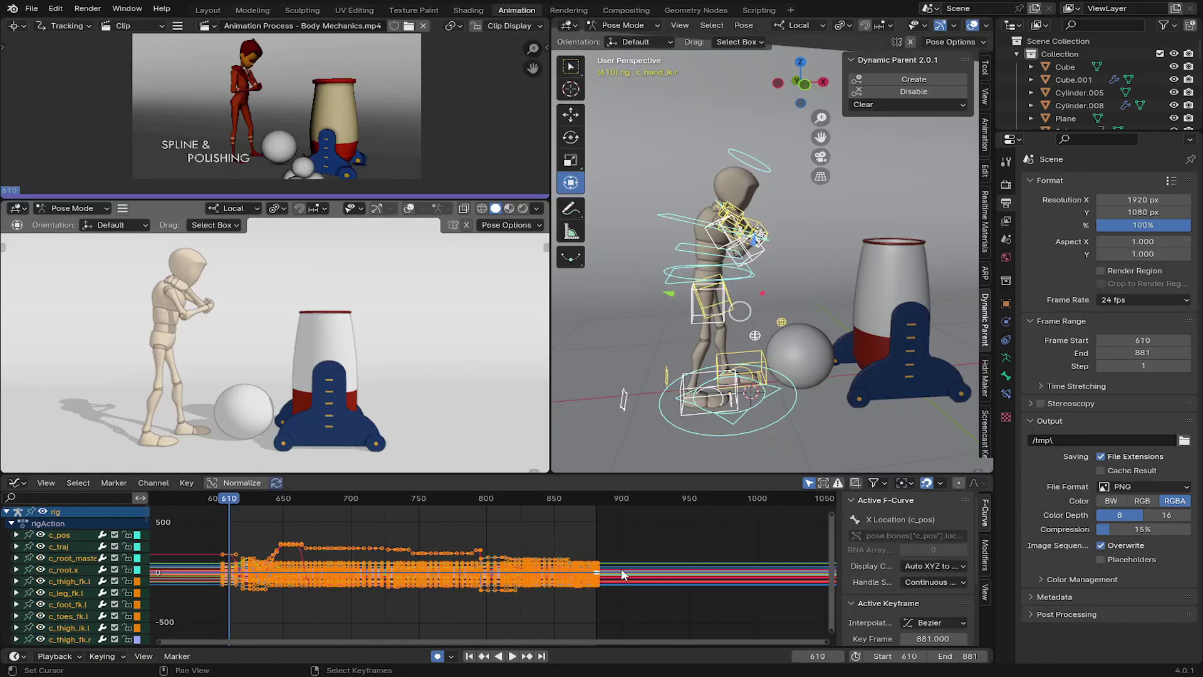
Select the sphere and set the interpolation of its keyframes to Bezier.
{"action": "left_click", "coordinate": [825, 348]}
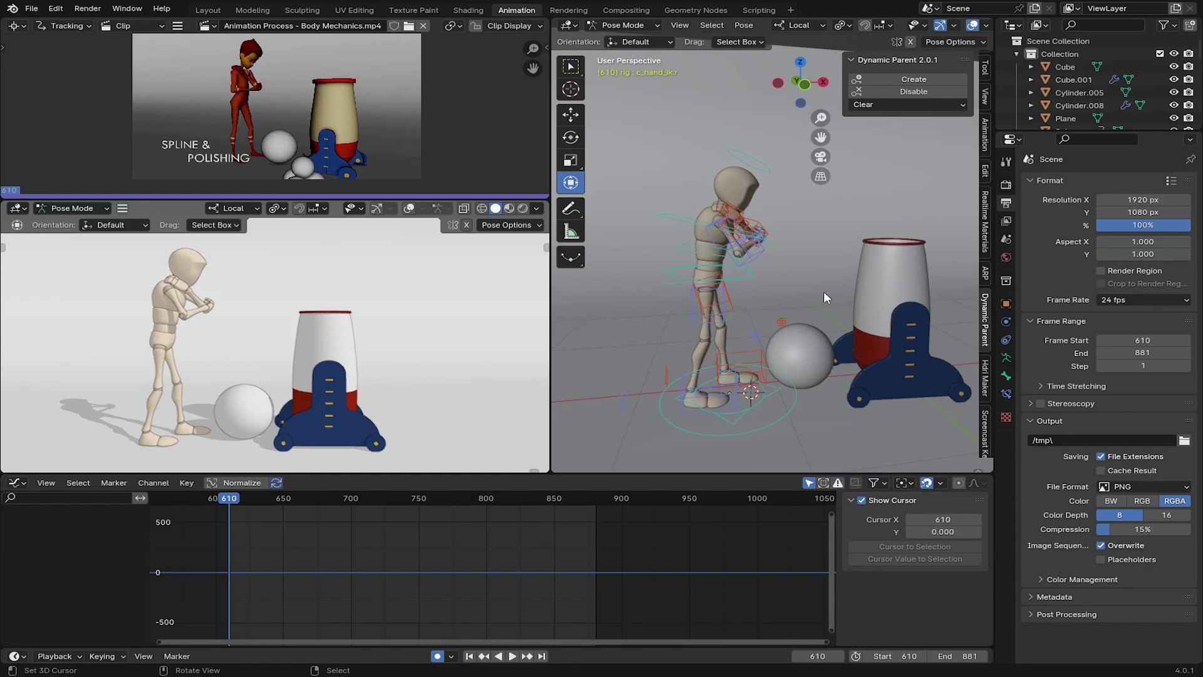
{"action": "left_click", "coordinate": [811, 355]}
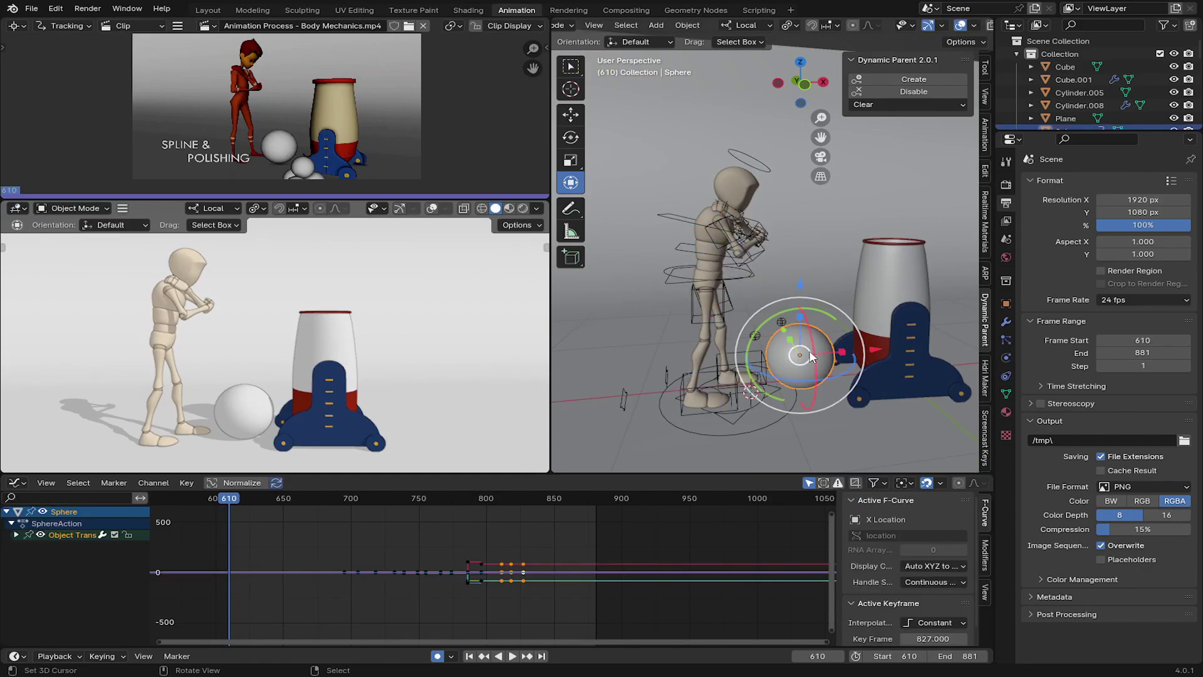
{"action": "key", "text": "t"}
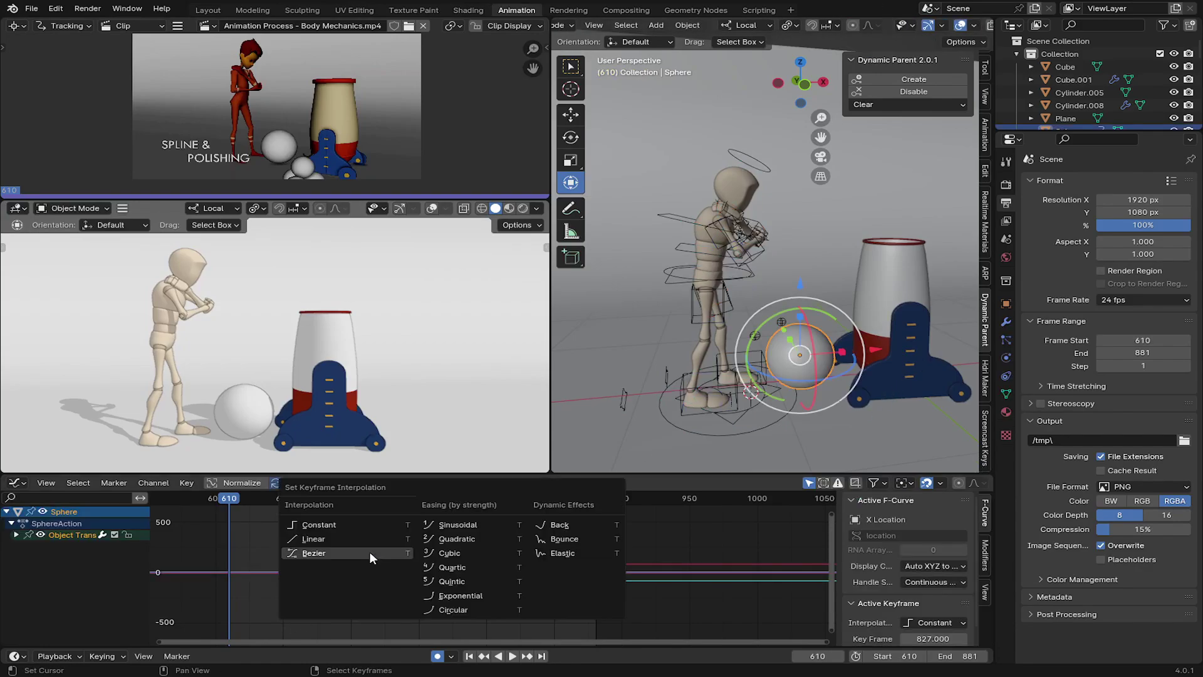
{"action": "left_click", "coordinate": [369, 553]}
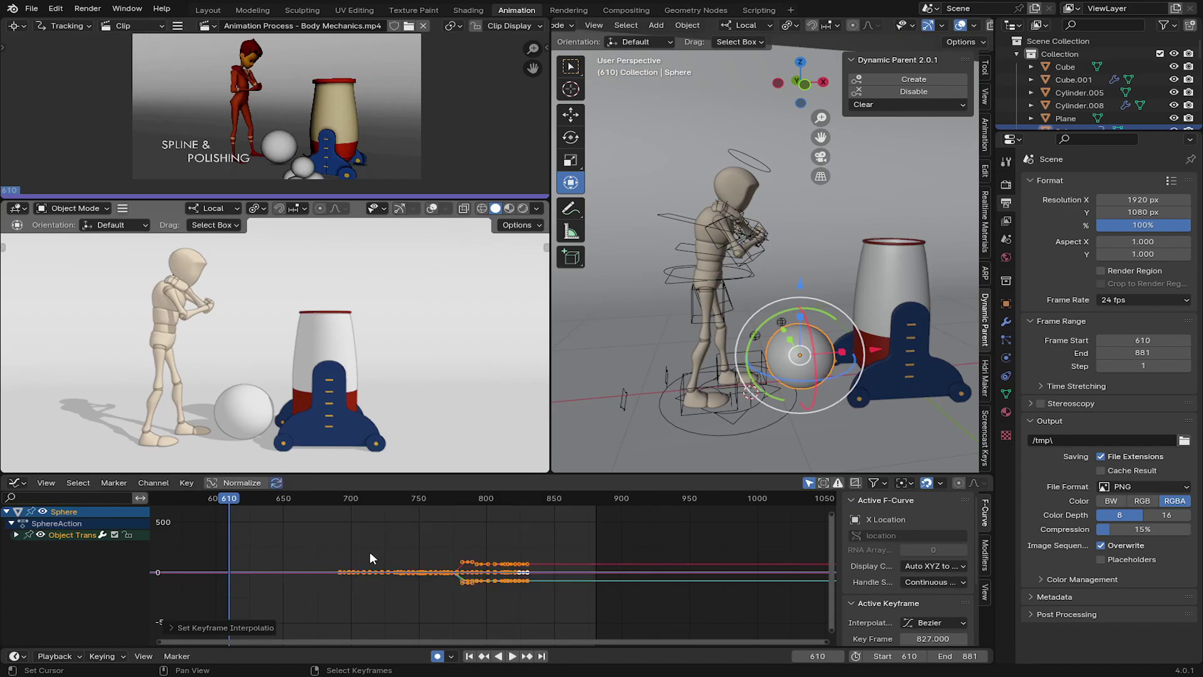
Play back the splined animation and examine the key timing across the full frame range.
{"action": "key", "text": "space"}
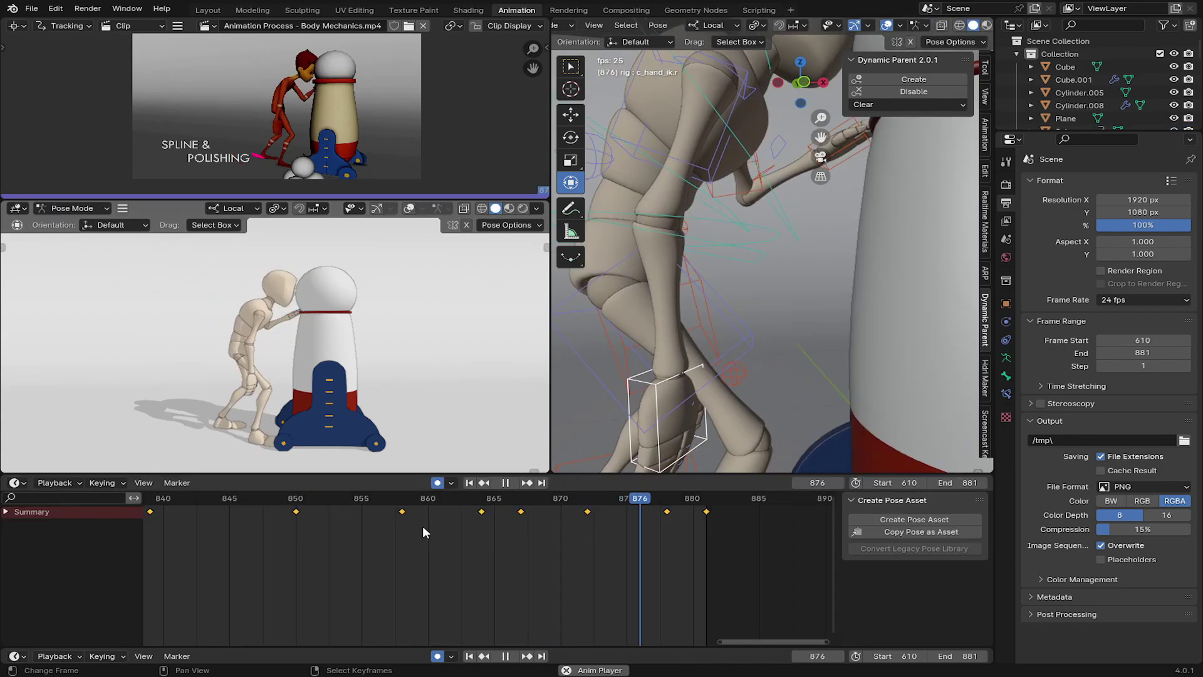
{"action": "scroll", "coordinate": [405, 532], "scroll_direction": "down", "scroll_amount": 5}
{"action": "middle_click_drag", "start_coordinate": [405, 532], "coordinate": [591, 564]}
{"action": "middle_click_drag", "start_coordinate": [294, 545], "coordinate": [359, 545]}
{"action": "scroll", "coordinate": [359, 545], "scroll_direction": "down", "scroll_amount": 4}
{"action": "middle_click_drag", "start_coordinate": [219, 551], "coordinate": [489, 551]}
{"action": "scroll", "coordinate": [389, 558], "scroll_direction": "down", "scroll_amount": 5}
{"action": "scroll", "coordinate": [678, 260], "scroll_direction": "down", "scroll_amount": 3}
Go to frame 618 and rotate the character's left FK hand control.
{"action": "middle_click_drag", "start_coordinate": [679, 260], "coordinate": [764, 328], "text": "shift"}
{"action": "left_click_drag", "start_coordinate": [298, 518], "coordinate": [276, 513]}
{"action": "key", "text": "r"}
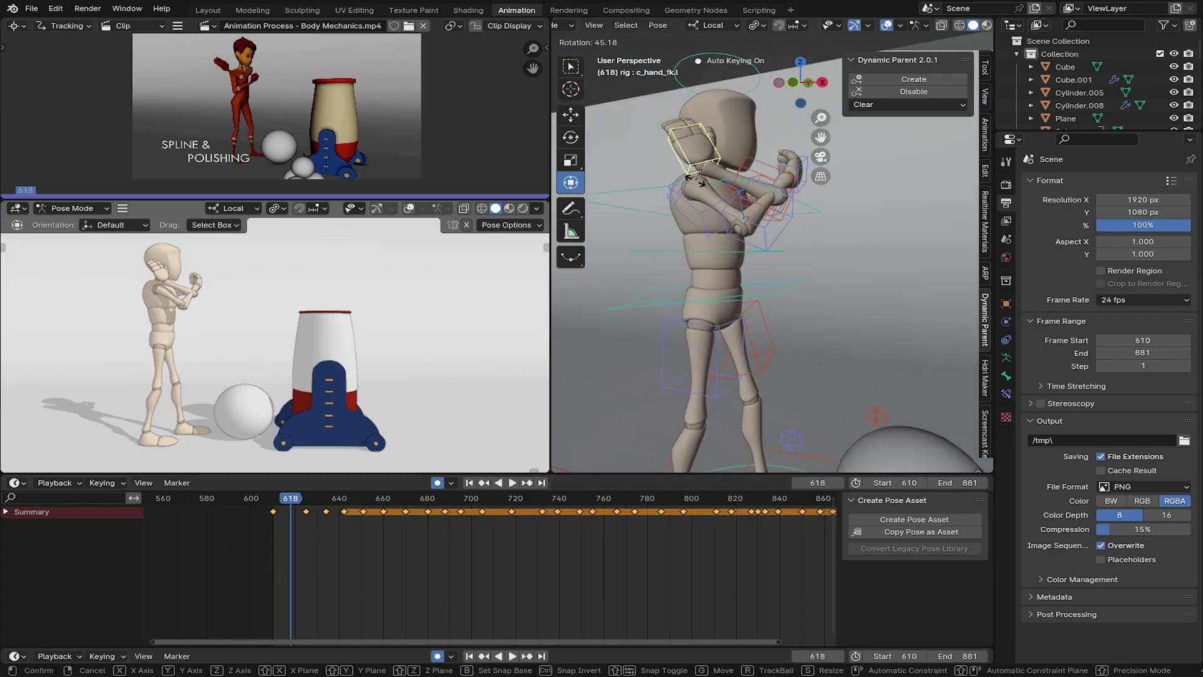
Reposition the left hand in IK at frame 618, and snap the left arm back to FK.
{"action": "left_click", "coordinate": [985, 71]}
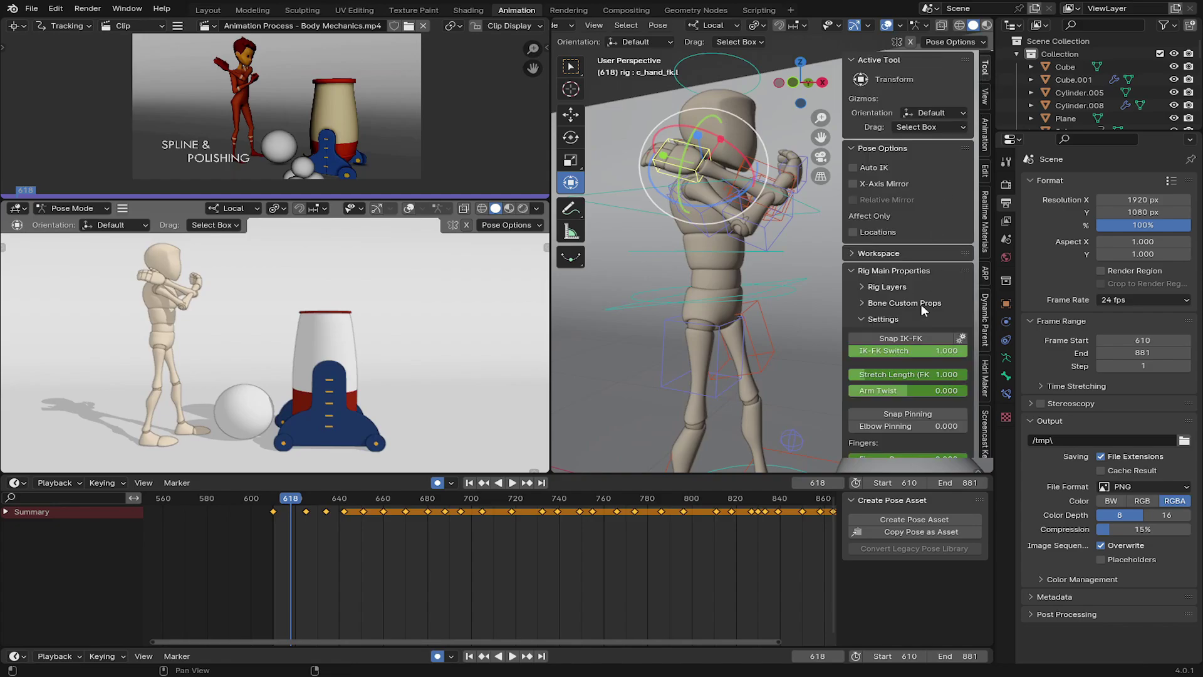
{"action": "left_click", "coordinate": [914, 338]}
{"action": "scroll", "coordinate": [641, 215], "scroll_direction": "up", "scroll_amount": 3}
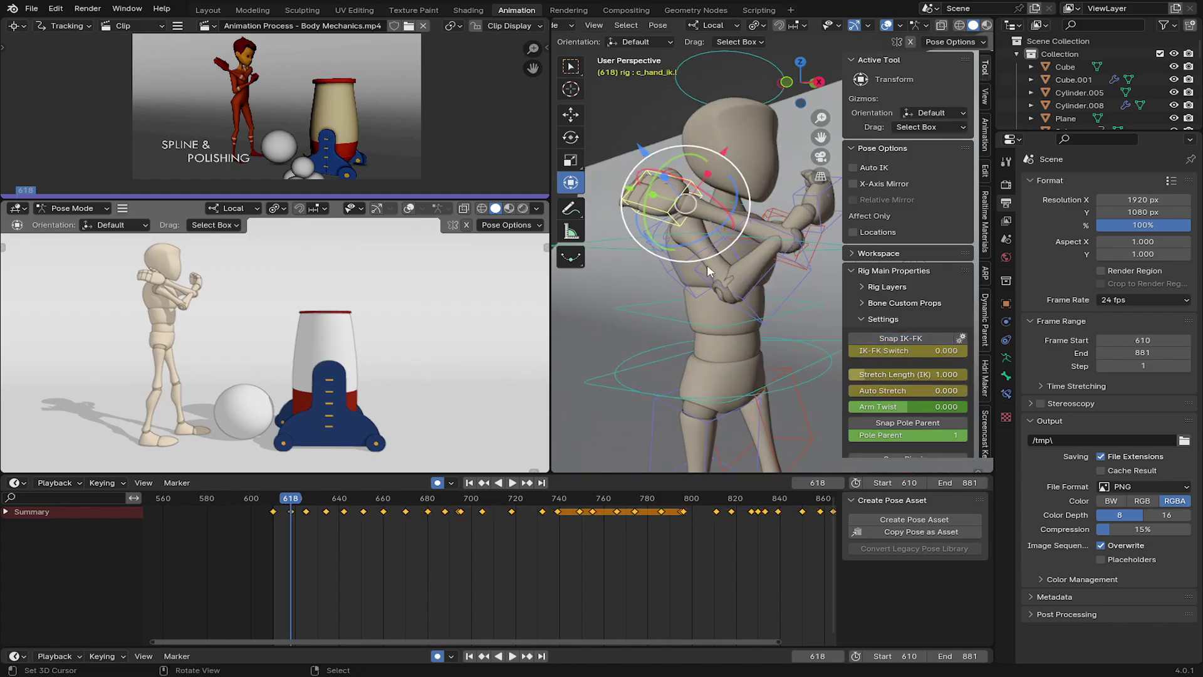
{"action": "key", "text": "g"}
{"action": "left_click", "coordinate": [671, 242]}
{"action": "middle_click_drag", "start_coordinate": [670, 242], "coordinate": [712, 260]}
{"action": "key", "text": "g"}
{"action": "left_click", "coordinate": [738, 237]}
{"action": "key", "text": "g"}
{"action": "left_click", "coordinate": [705, 258]}
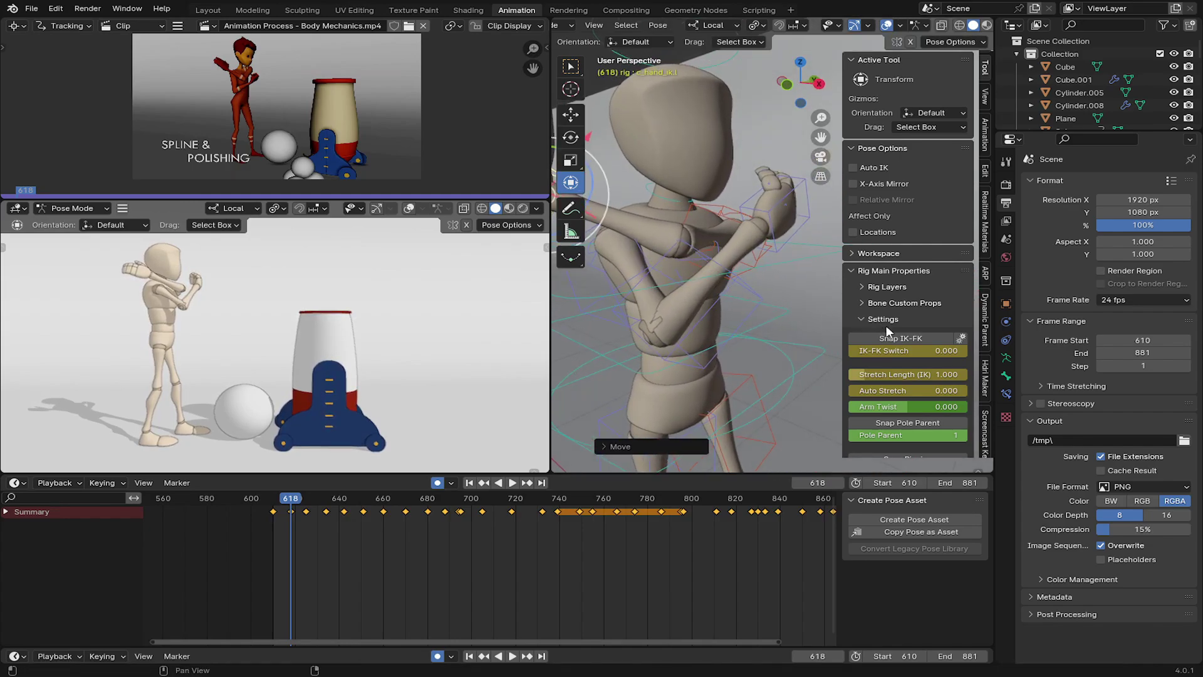
{"action": "left_click", "coordinate": [885, 339]}
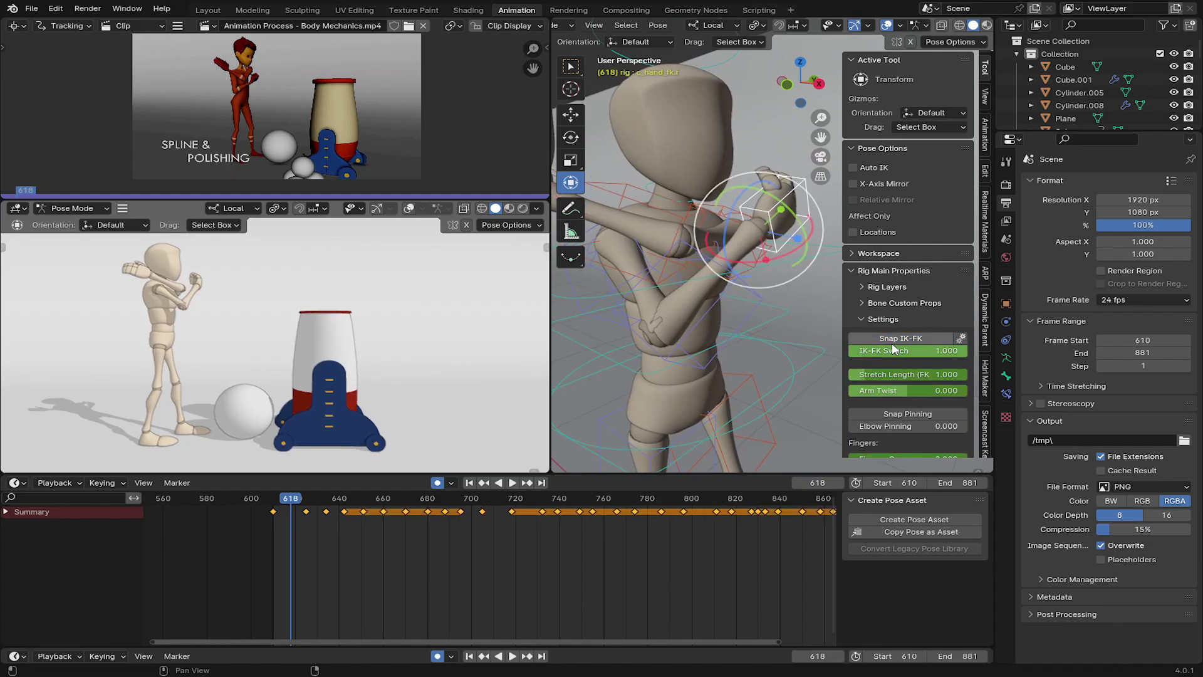
Reposition the right hand in IK at frame 618, and snap the right arm back to FK.
{"action": "left_click", "coordinate": [891, 342]}
{"action": "key", "text": "g"}
{"action": "left_click", "coordinate": [781, 281]}
{"action": "middle_click_drag", "start_coordinate": [780, 281], "coordinate": [808, 300]}
{"action": "scroll", "coordinate": [625, 231], "scroll_direction": "up", "scroll_amount": 2}
{"action": "key", "text": "g"}
{"action": "left_click", "coordinate": [639, 233]}
{"action": "left_click", "coordinate": [900, 339]}
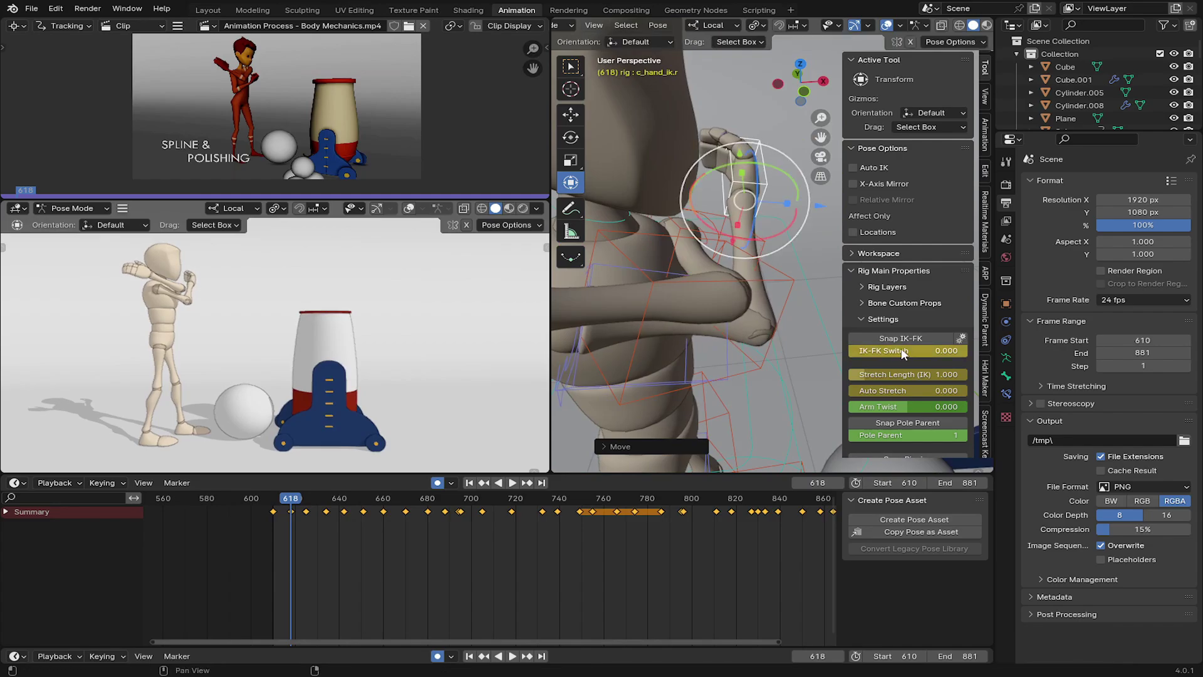
Play the opening frames to check the arm motion, and return to frame 618.
{"action": "left_click_drag", "start_coordinate": [272, 515], "coordinate": [280, 520]}
{"action": "key", "text": "space"}
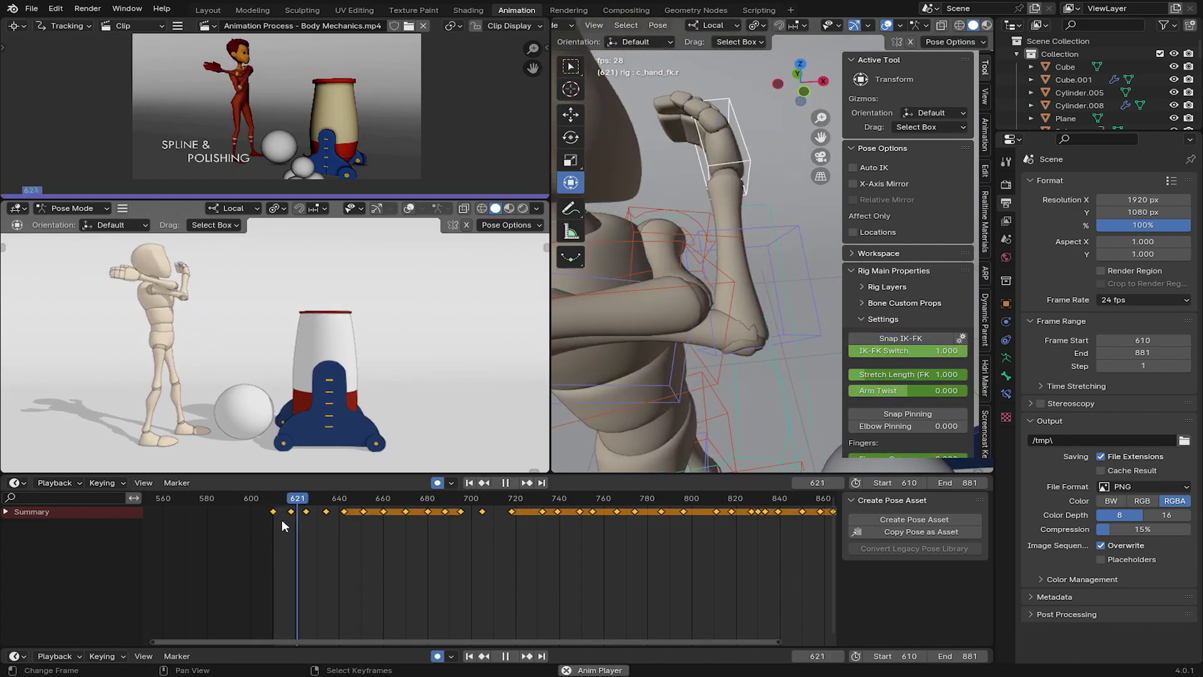
{"action": "key", "text": "space"}
{"action": "left_click_drag", "start_coordinate": [280, 520], "coordinate": [291, 522]}
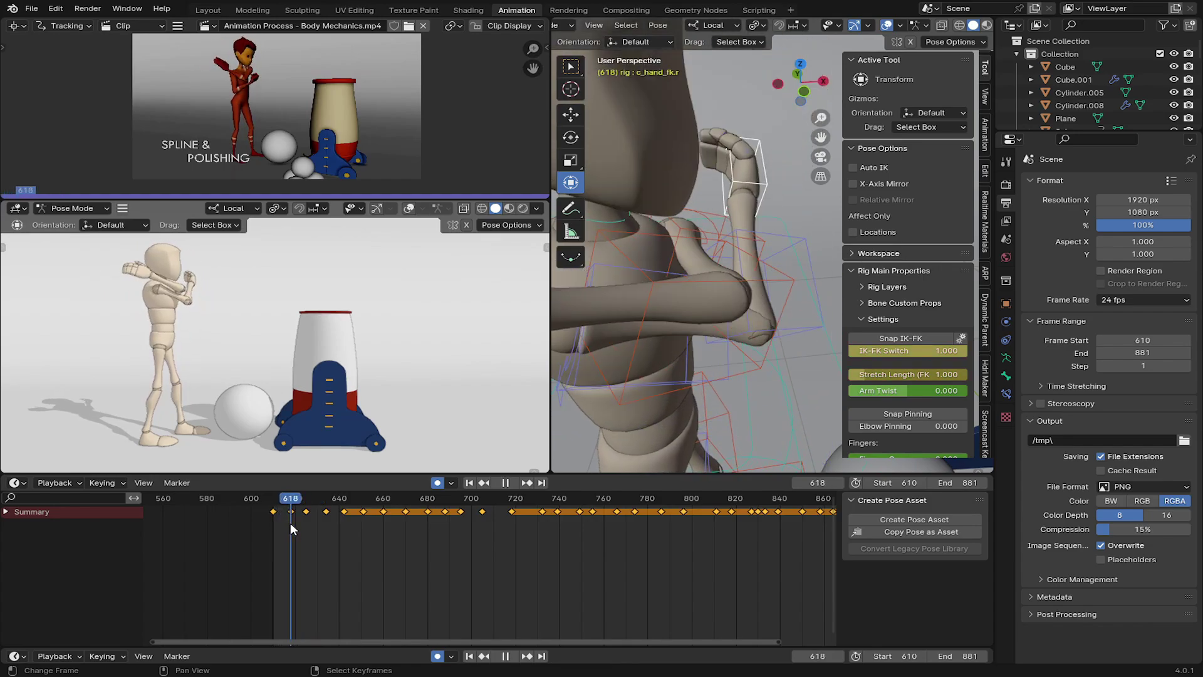
{"action": "scroll", "coordinate": [697, 313], "scroll_direction": "down", "scroll_amount": 4}
{"action": "middle_click_drag", "start_coordinate": [706, 349], "coordinate": [713, 350]}
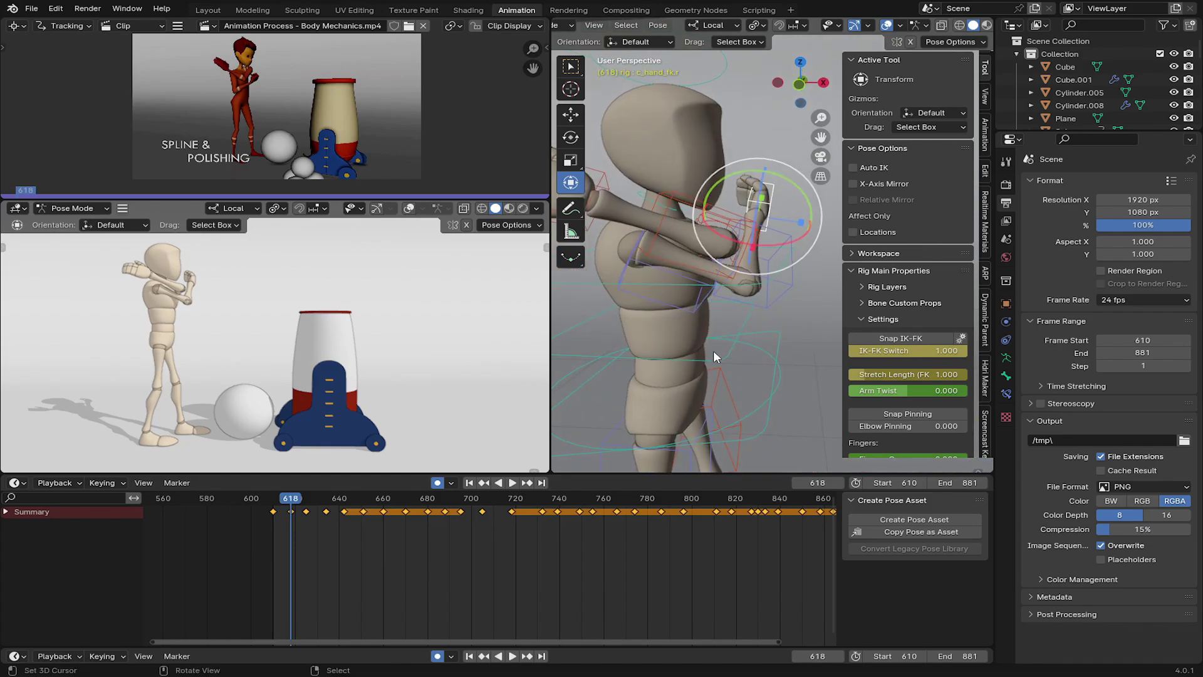
Reselect the character rig in Pose Mode and select all of its control bones.
{"action": "key", "text": "ctrl+Tab"}
{"action": "left_click", "coordinate": [715, 363]}
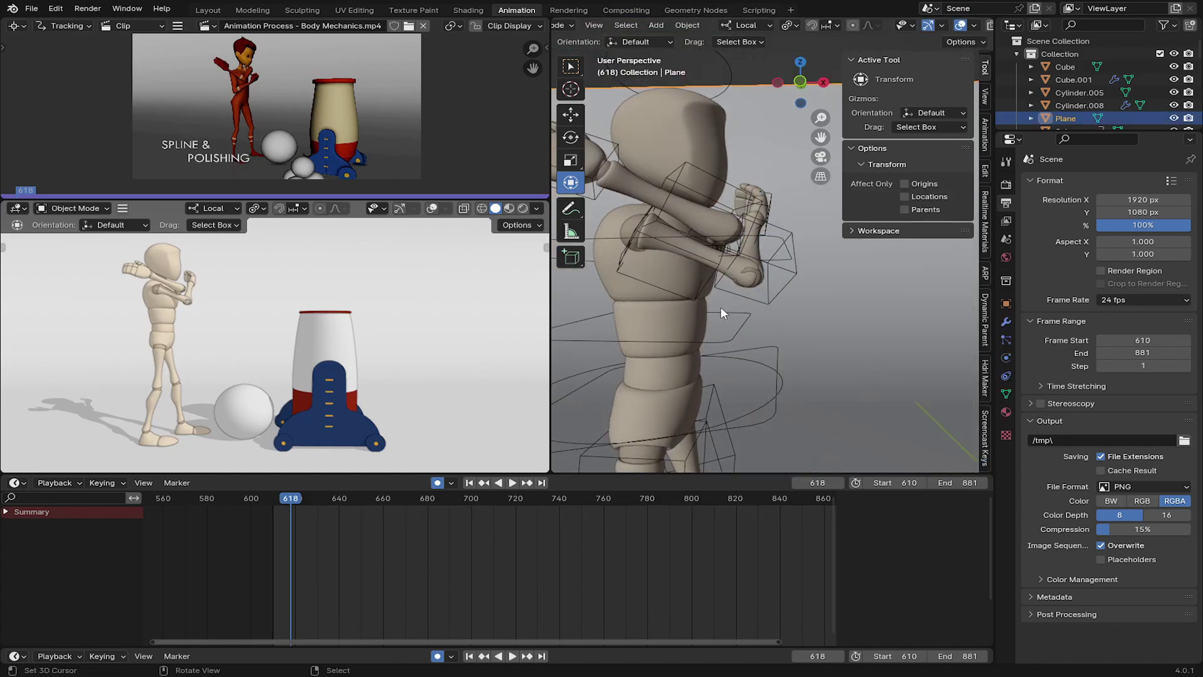
{"action": "right_click", "coordinate": [743, 250]}
{"action": "key", "text": "ctrl+Tab"}
{"action": "right_click", "coordinate": [745, 202]}
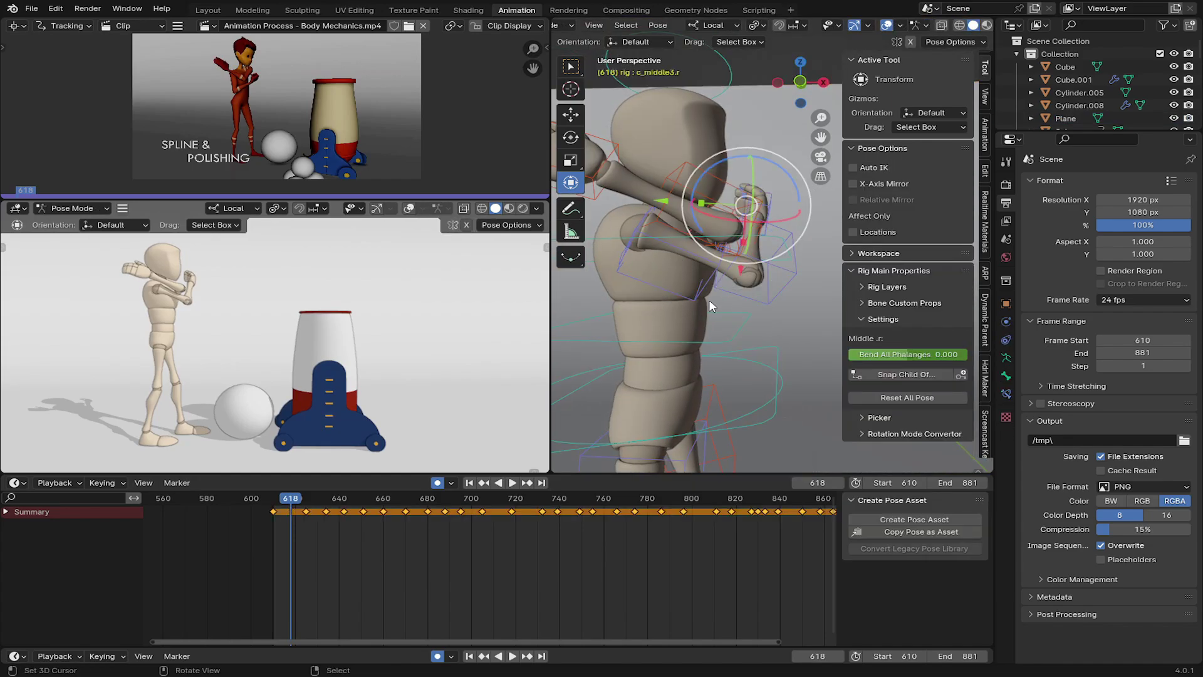
{"action": "right_click", "coordinate": [693, 295]}
{"action": "right_click", "coordinate": [721, 341]}
{"action": "key", "text": "a"}
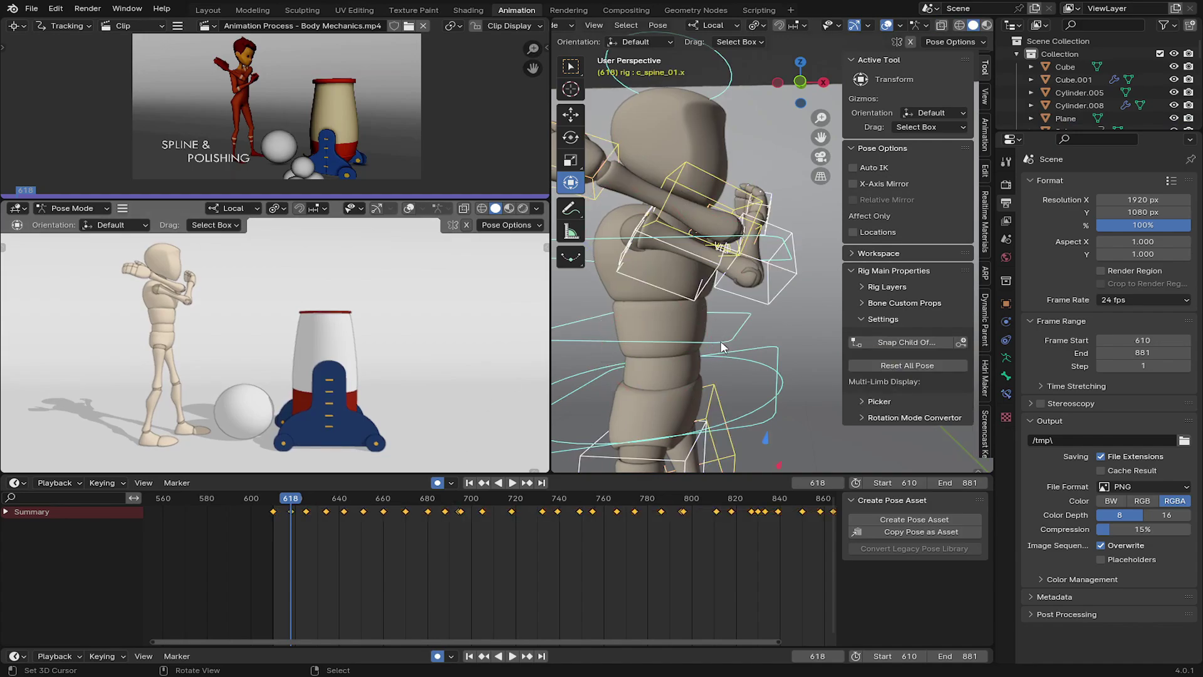
Deselect the arm and hand controls on both sides, keeping the body controls selected.
{"action": "middle_click_drag", "start_coordinate": [720, 341], "coordinate": [665, 204]}
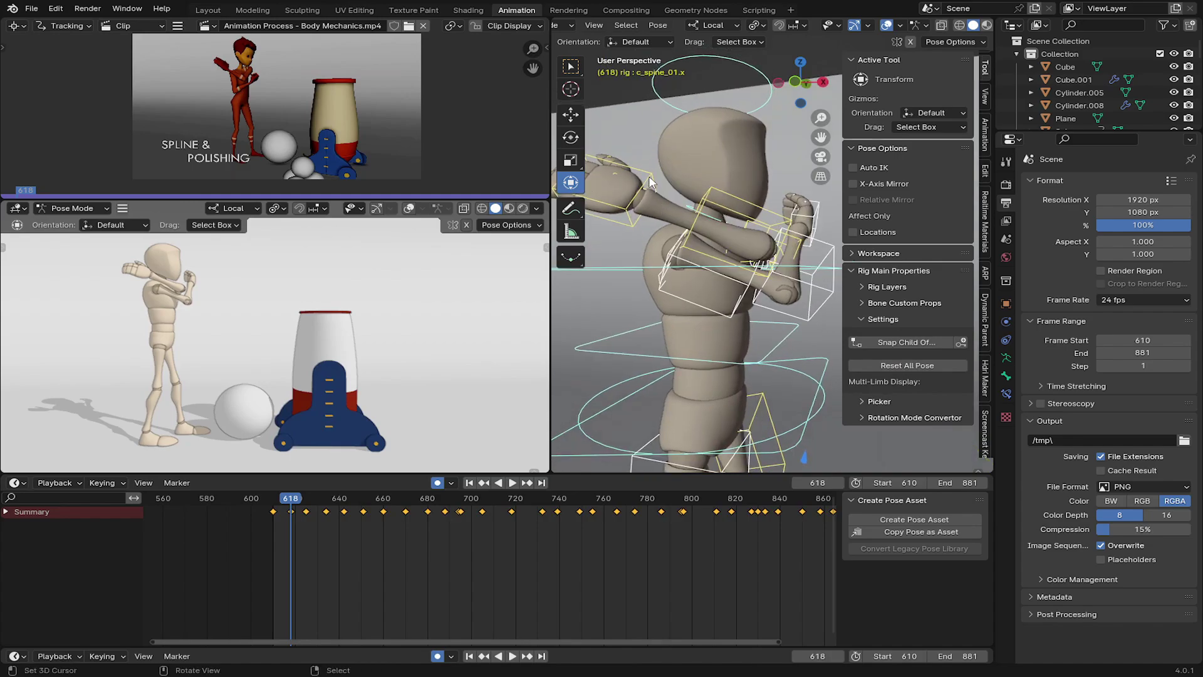
{"action": "key", "text": "ctrl+z"}
{"action": "key", "text": "b"}
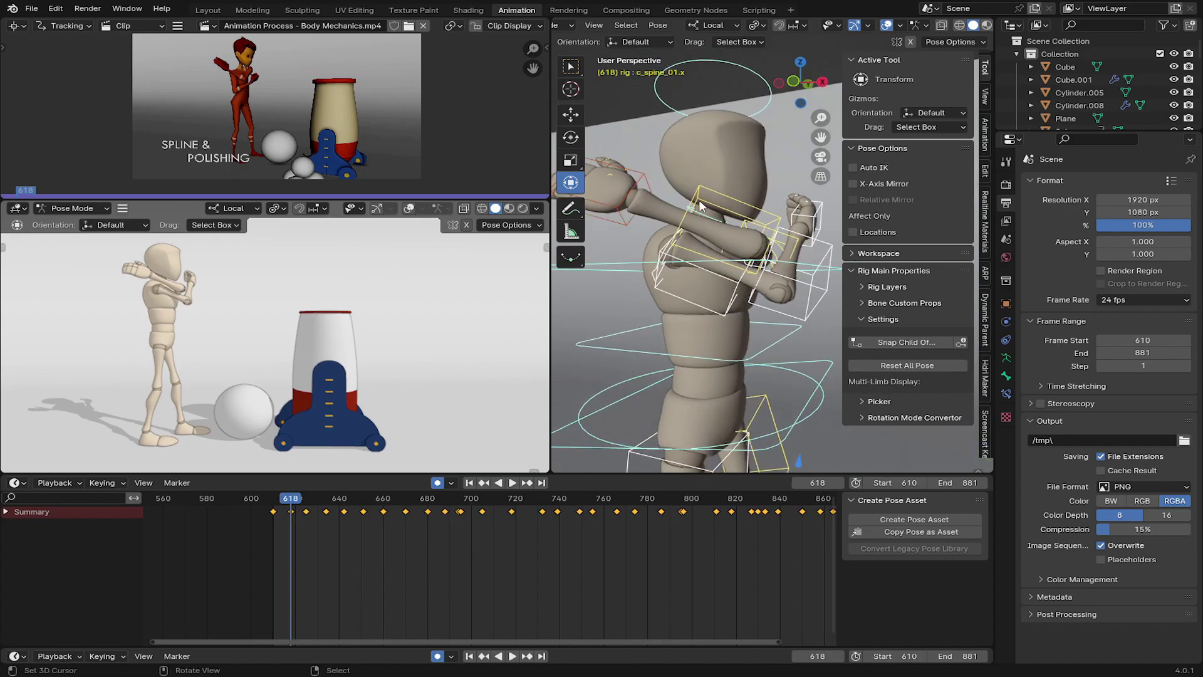
{"action": "middle_click_drag", "start_coordinate": [701, 182], "coordinate": [720, 200]}
{"action": "middle_click_drag", "start_coordinate": [730, 201], "coordinate": [662, 233]}
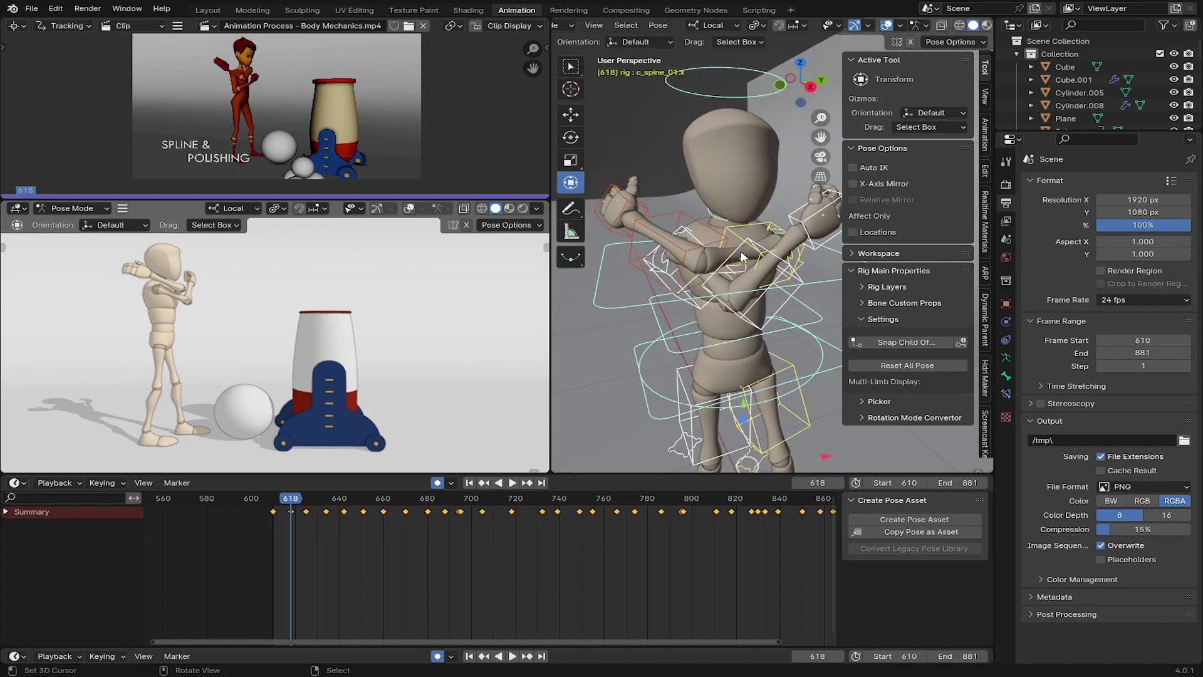
{"action": "mouse_move", "coordinate": [813, 298]}
{"action": "middle_mouse_down"}
{"action": "mouse_move", "coordinate": [787, 271]}
{"action": "mouse_move", "coordinate": [775, 304]}
{"action": "mouse_move", "coordinate": [792, 296]}
{"action": "middle_mouse_up"}
{"action": "key", "text": "b"}
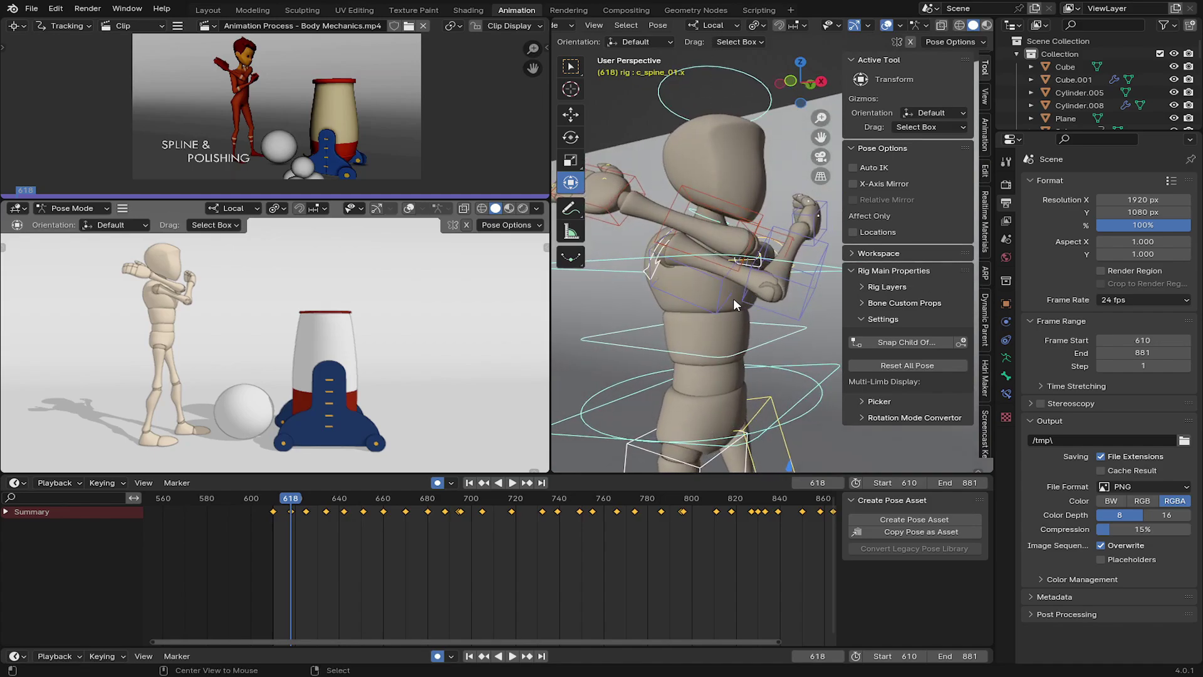
Relax the selected body controls' pose to the breakdown at frame 618, and play the motion from frame 610.
{"action": "key", "text": "alt+e"}
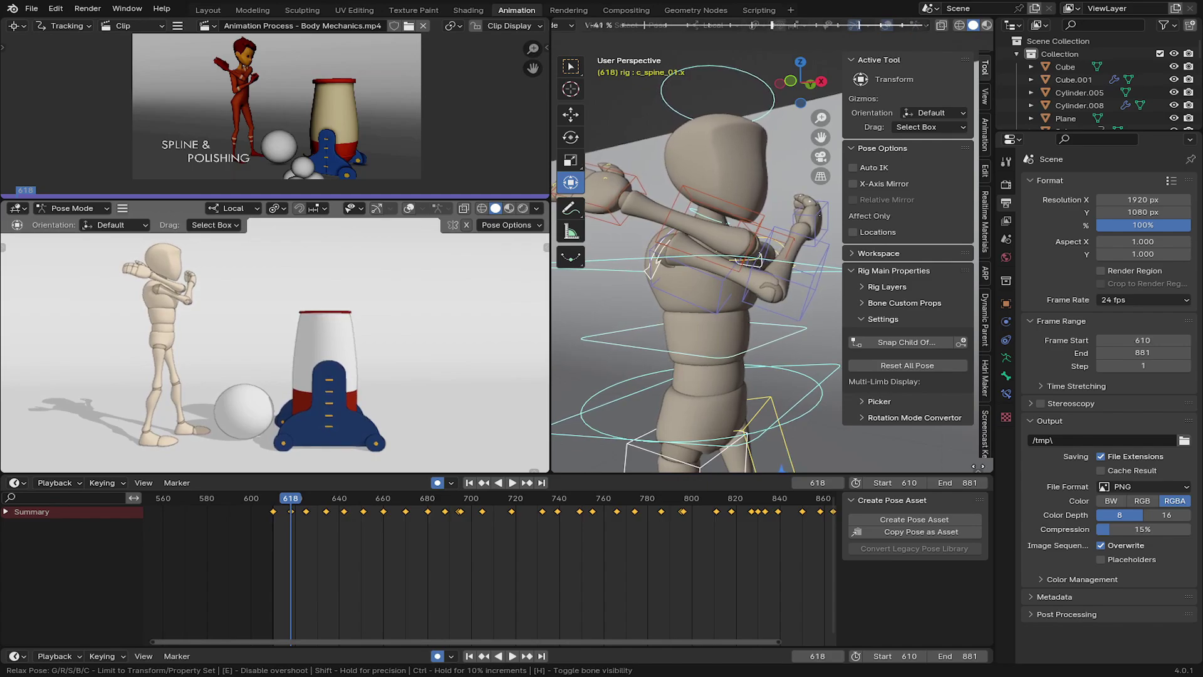
{"action": "left_click", "coordinate": [844, 473]}
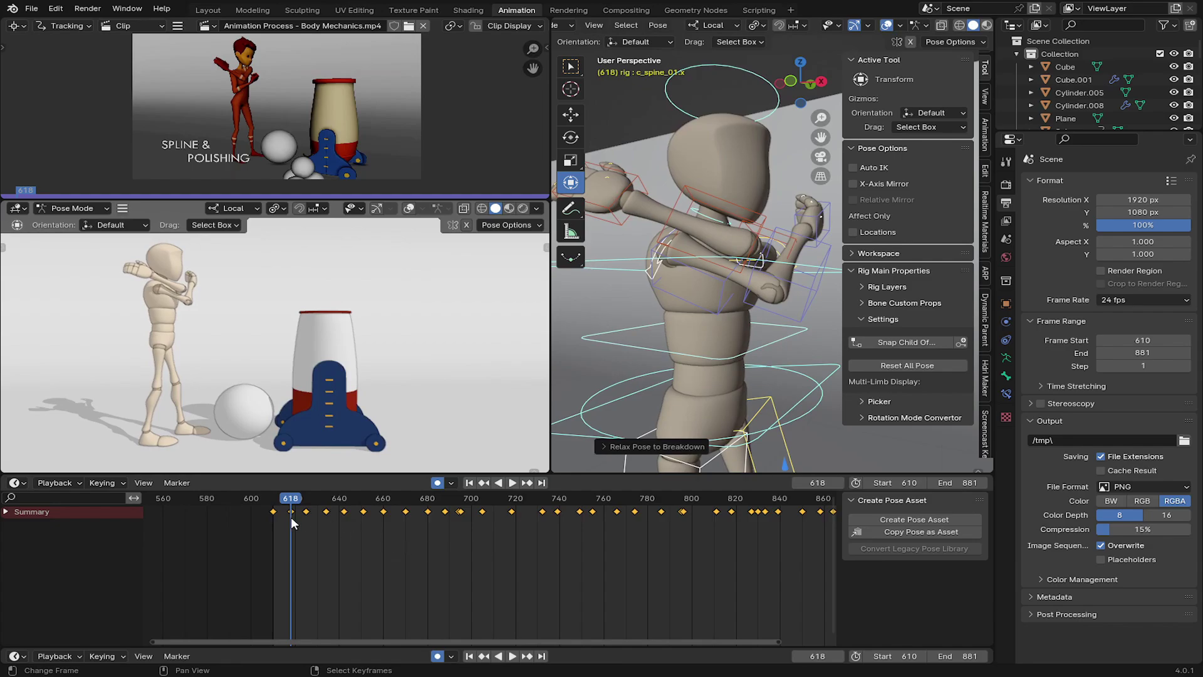
{"action": "left_click_drag", "start_coordinate": [291, 518], "coordinate": [271, 513]}
{"action": "key", "text": "space"}
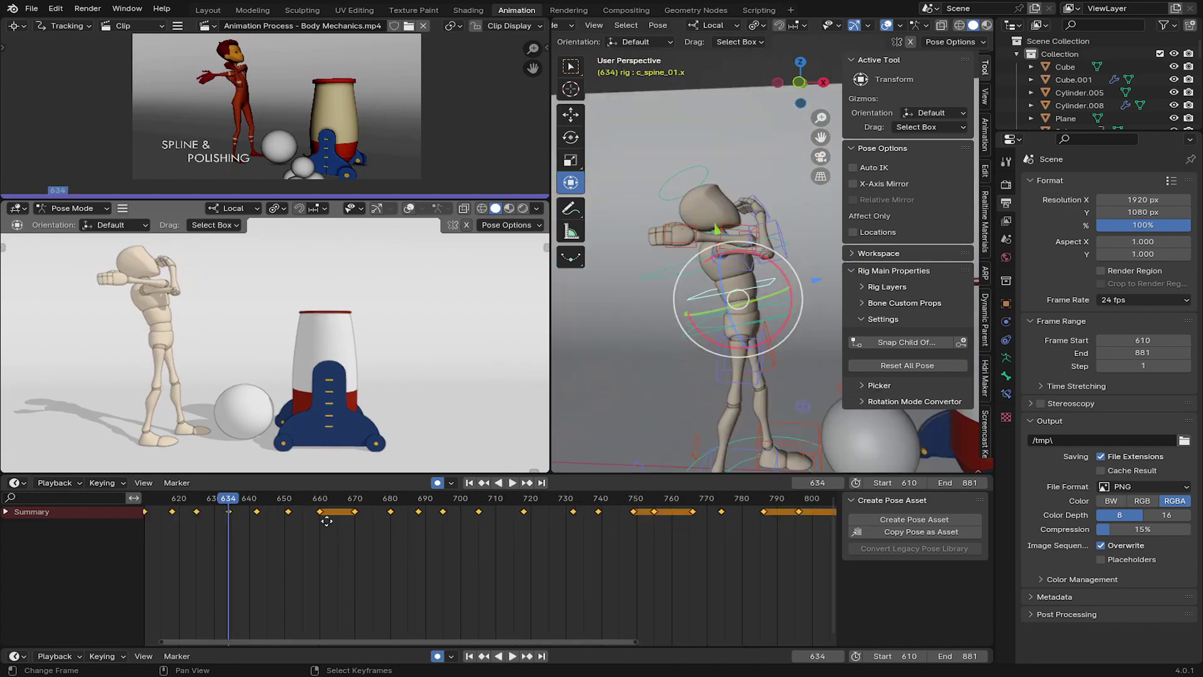
Select all of the rig's controls and check the arm-swing pose keyed at frame 634.
{"action": "middle_click_drag", "start_coordinate": [326, 520], "coordinate": [507, 422], "text": "ctrl"}
{"action": "left_click", "coordinate": [673, 354]}
{"action": "middle_click_drag", "start_coordinate": [292, 542], "coordinate": [385, 542]}
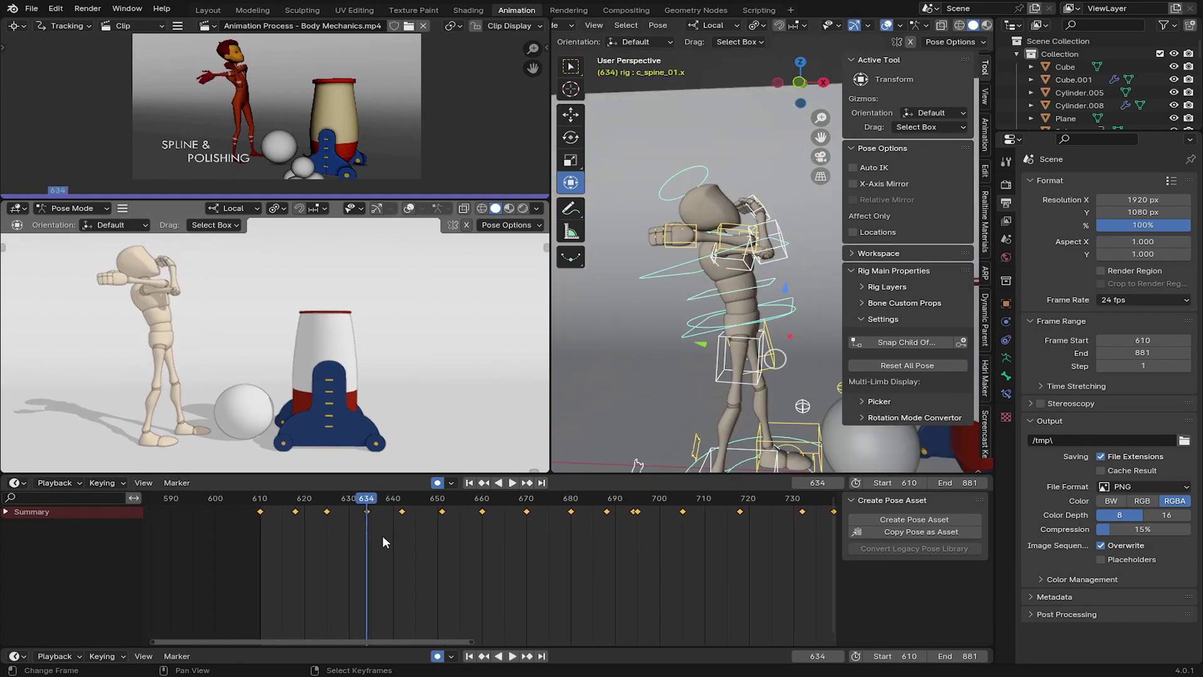
{"action": "scroll", "coordinate": [384, 522], "scroll_direction": "up", "scroll_amount": 2}
{"action": "left_click", "coordinate": [336, 511]}
{"action": "key", "text": "space"}
{"action": "left_click_drag", "start_coordinate": [347, 527], "coordinate": [336, 524]}
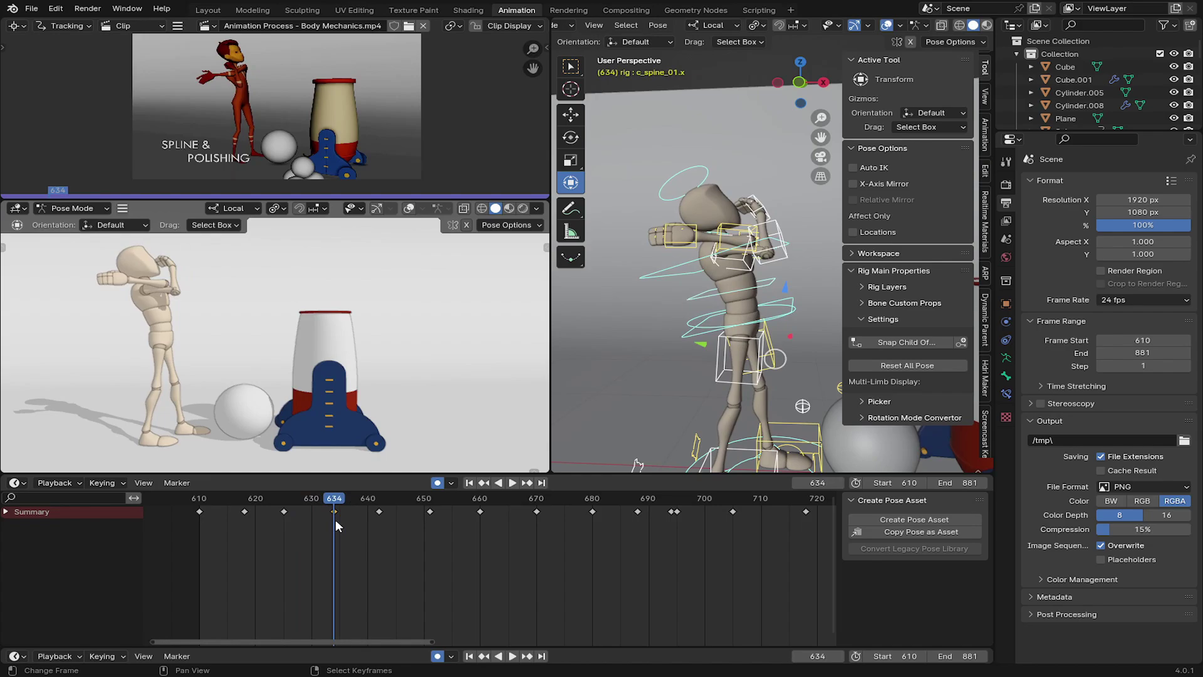
Try the frame 634 pose keyframe at frames 637 and 635 during playback, and return it to frame 634.
{"action": "key", "text": "space"}
{"action": "left_click_drag", "start_coordinate": [351, 522], "coordinate": [283, 507]}
{"action": "key", "text": "space"}
{"action": "key", "text": "space"}
{"action": "left_click", "coordinate": [307, 525]}
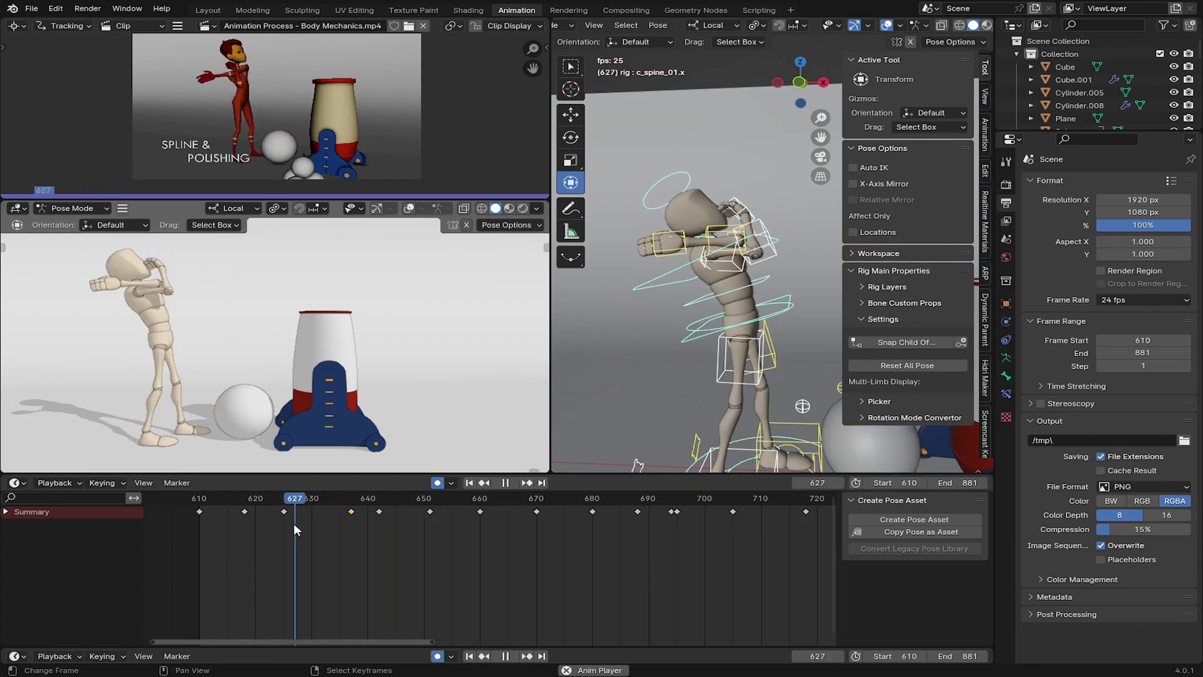
{"action": "key", "text": "g"}
{"action": "left_click", "coordinate": [280, 519]}
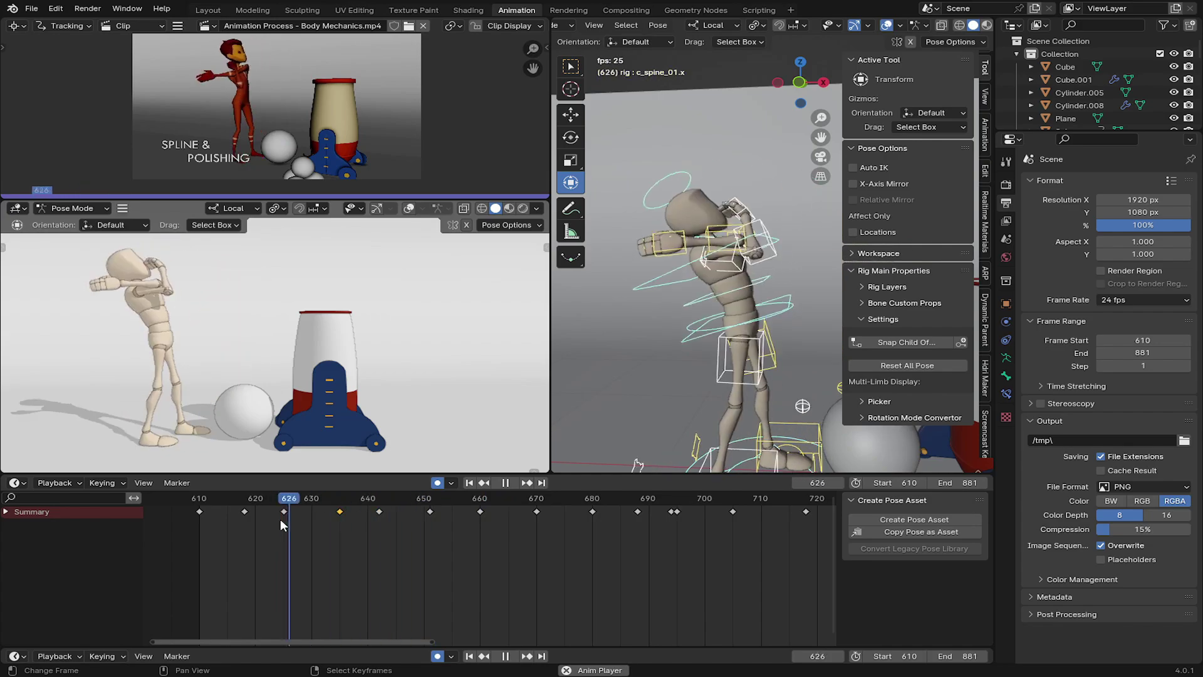
{"action": "key", "text": "g"}
{"action": "left_click", "coordinate": [275, 517]}
{"action": "left_click", "coordinate": [275, 517]}
{"action": "key", "text": "Escape"}
At frame 639, snap the left arm to IK and raise the left hand in front of the chest.
{"action": "left_click_drag", "start_coordinate": [334, 518], "coordinate": [362, 525]}
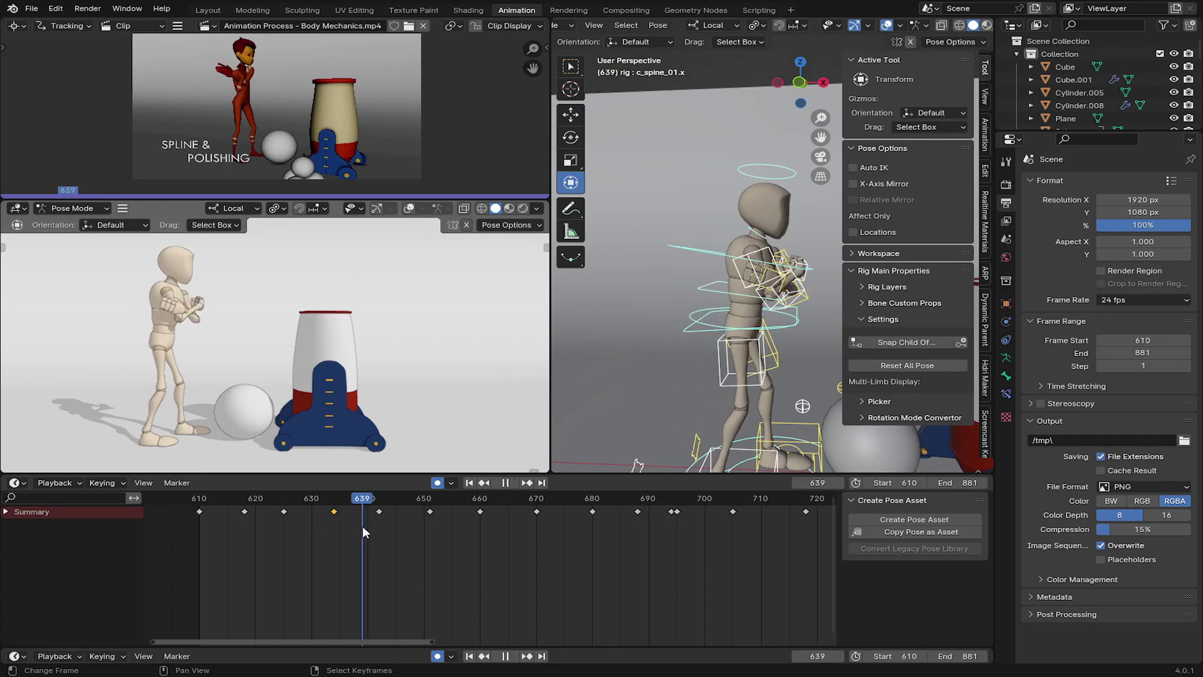
{"action": "middle_click_drag", "start_coordinate": [808, 301], "coordinate": [706, 308]}
{"action": "scroll", "coordinate": [706, 307], "scroll_direction": "up", "scroll_amount": 5}
{"action": "left_click", "coordinate": [678, 316]}
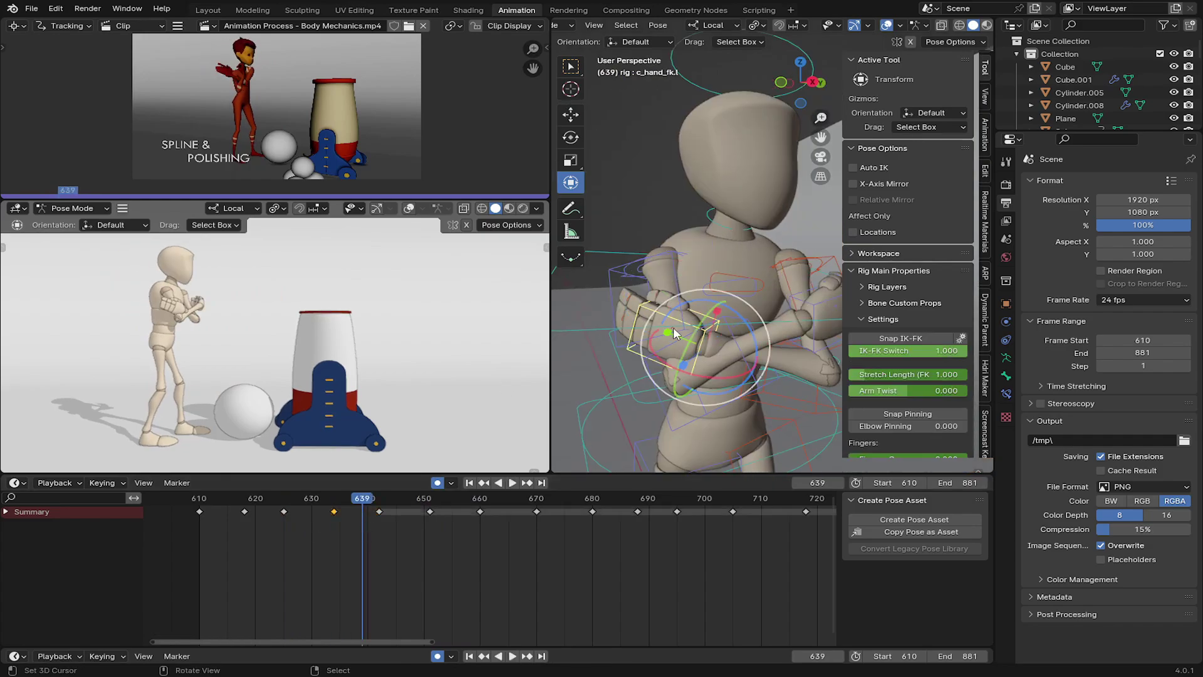
{"action": "left_click", "coordinate": [898, 342]}
{"action": "key", "text": "g"}
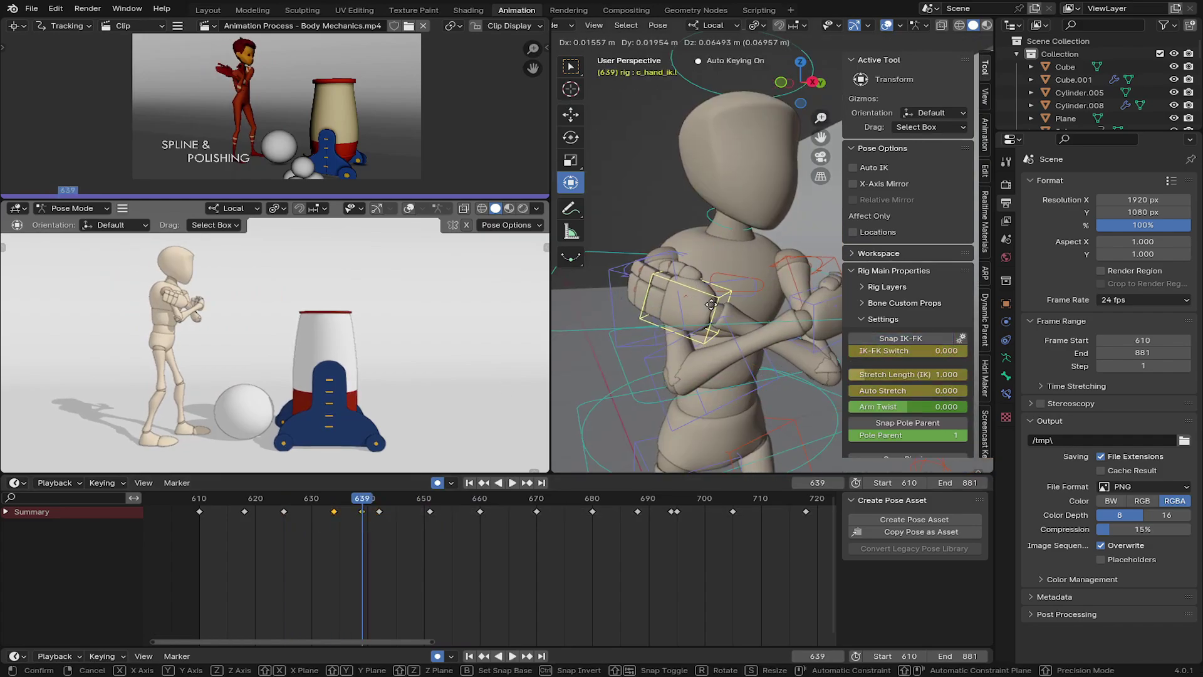
{"action": "left_click", "coordinate": [713, 311]}
Refine the left hand's position and rotation at frame 639, and snap the left arm back to FK.
{"action": "key", "text": "g"}
{"action": "middle_click_drag", "start_coordinate": [768, 315], "coordinate": [670, 303]}
{"action": "left_click", "coordinate": [712, 297]}
{"action": "key", "text": "r"}
{"action": "left_click", "coordinate": [713, 310]}
{"action": "key", "text": "g"}
{"action": "left_click", "coordinate": [722, 306]}
{"action": "left_click", "coordinate": [876, 340]}
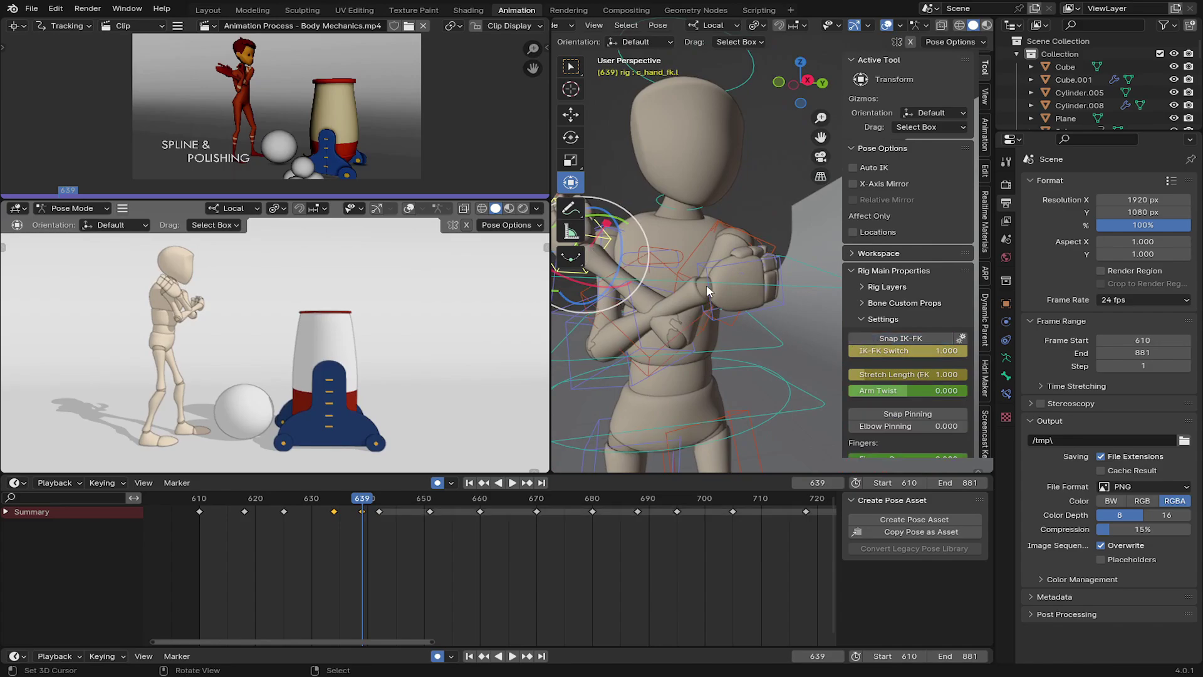
Snap the right arm to IK at frame 639, move and rotate the right hand, and snap it back to FK.
{"action": "left_click", "coordinate": [863, 334]}
{"action": "key", "text": "g"}
{"action": "middle_click_drag", "start_coordinate": [779, 306], "coordinate": [755, 260]}
{"action": "left_click", "coordinate": [695, 303]}
{"action": "key", "text": "r"}
{"action": "left_click", "coordinate": [702, 317]}
{"action": "middle_click_drag", "start_coordinate": [701, 317], "coordinate": [828, 357]}
{"action": "key", "text": "g"}
{"action": "left_click", "coordinate": [746, 336]}
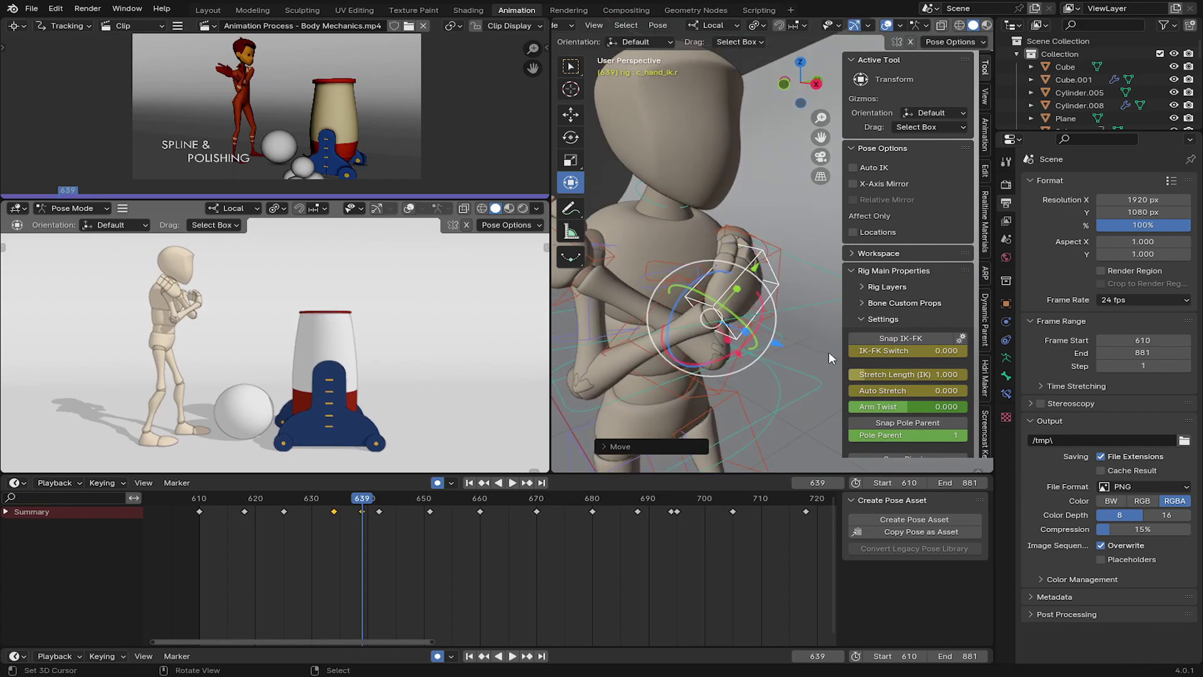
{"action": "left_click", "coordinate": [908, 337]}
Play back the arm motion, and snap the left arm to IK at frame 646.
{"action": "left_click", "coordinate": [324, 520]}
{"action": "key", "text": "space"}
{"action": "left_click", "coordinate": [324, 521]}
{"action": "key", "text": "space"}
{"action": "left_click_drag", "start_coordinate": [324, 521], "coordinate": [401, 542]}
{"action": "middle_click_drag", "start_coordinate": [767, 463], "coordinate": [671, 317], "text": "shift"}
{"action": "middle_click_drag", "start_coordinate": [671, 316], "coordinate": [656, 310]}
{"action": "mouse_move", "coordinate": [402, 509]}
{"action": "left_mouse_down"}
{"action": "mouse_move", "coordinate": [382, 509]}
{"action": "mouse_move", "coordinate": [402, 509]}
{"action": "left_mouse_up"}
{"action": "key", "text": "r"}
{"action": "key", "text": "Escape"}
{"action": "left_click", "coordinate": [880, 338]}
Move and rotate the left hand at frame 646 so that it reaches down toward the ball.
{"action": "key", "text": "g"}
{"action": "left_click", "coordinate": [701, 364]}
{"action": "key", "text": "r"}
{"action": "left_click", "coordinate": [689, 366]}
{"action": "mouse_move", "coordinate": [595, 363]}
{"action": "middle_mouse_down"}
{"action": "mouse_move", "coordinate": [761, 345]}
{"action": "mouse_move", "coordinate": [752, 326]}
{"action": "mouse_move", "coordinate": [592, 379]}
{"action": "middle_mouse_up"}
{"action": "key", "text": "r"}
{"action": "left_click", "coordinate": [761, 342]}
{"action": "key", "text": "g"}
{"action": "left_click", "coordinate": [734, 329]}
{"action": "key", "text": "r"}
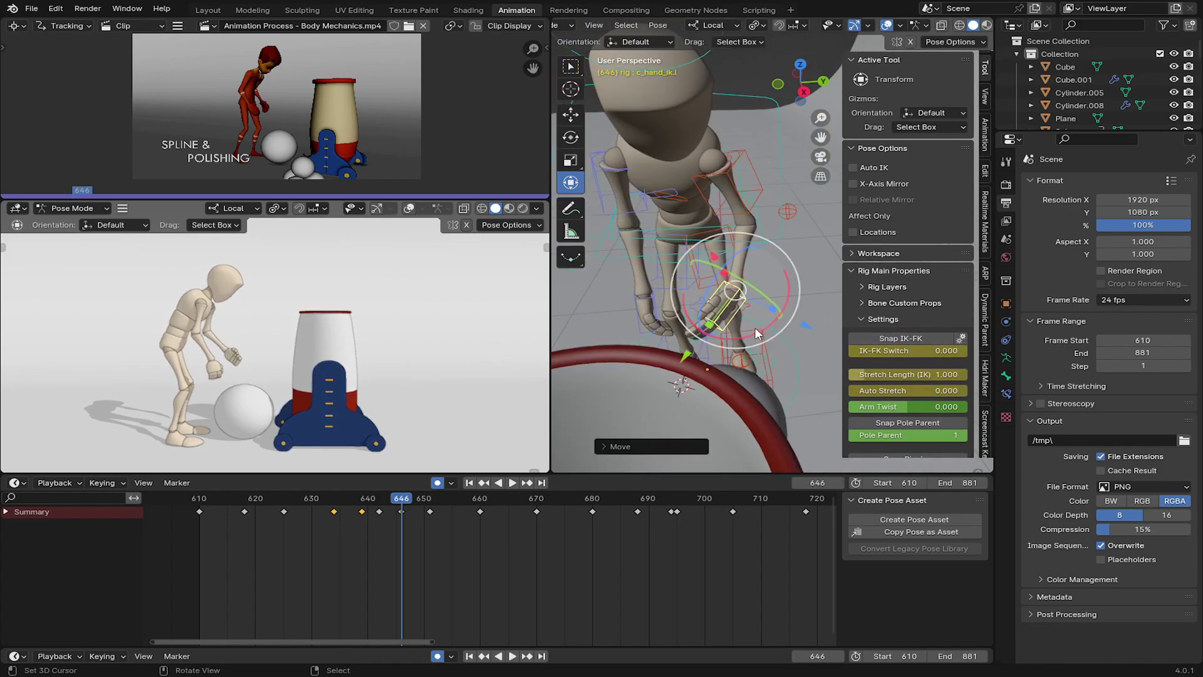
Rotate the left shoulder control at frame 646.
{"action": "middle_click_drag", "start_coordinate": [755, 333], "coordinate": [695, 251]}
{"action": "left_click", "coordinate": [696, 213]}
{"action": "key", "text": "r"}
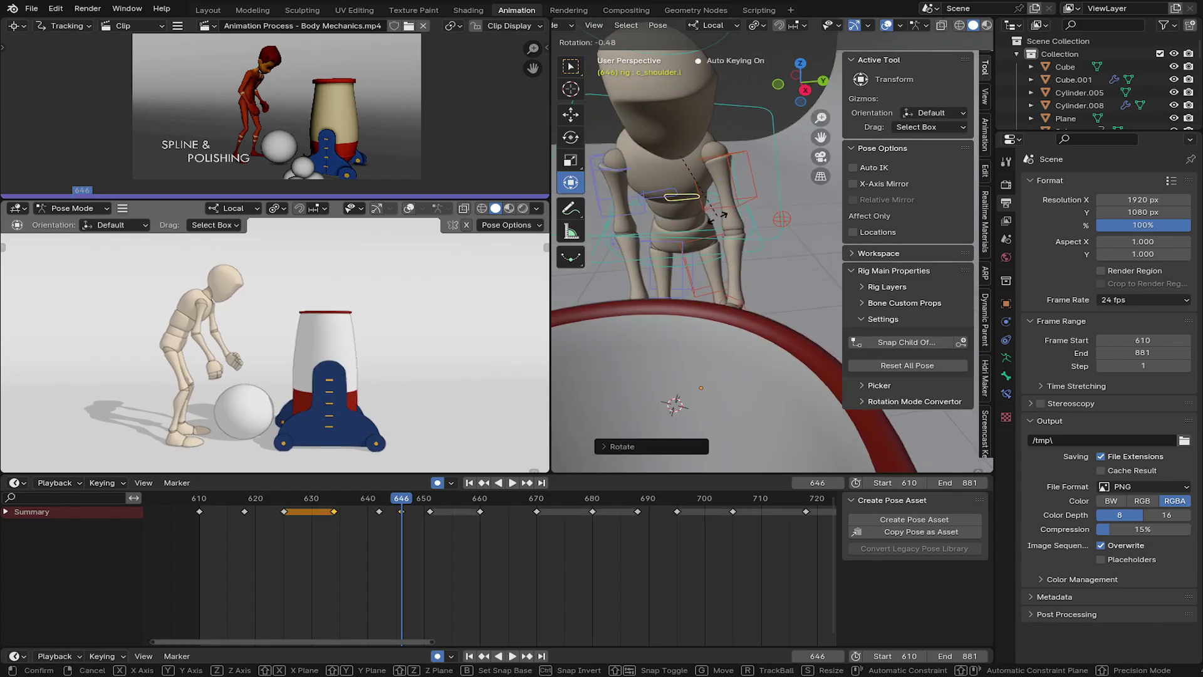
{"action": "left_click", "coordinate": [738, 215]}
Rotate the right hand's IK control above the ball at frame 646.
{"action": "middle_click_drag", "start_coordinate": [737, 215], "coordinate": [805, 263]}
{"action": "left_click", "coordinate": [805, 332]}
{"action": "key", "text": "r"}
{"action": "middle_click_drag", "start_coordinate": [806, 331], "coordinate": [733, 261], "text": "shift"}
{"action": "left_click", "coordinate": [721, 257]}
{"action": "key", "text": "r"}
{"action": "left_click", "coordinate": [730, 282]}
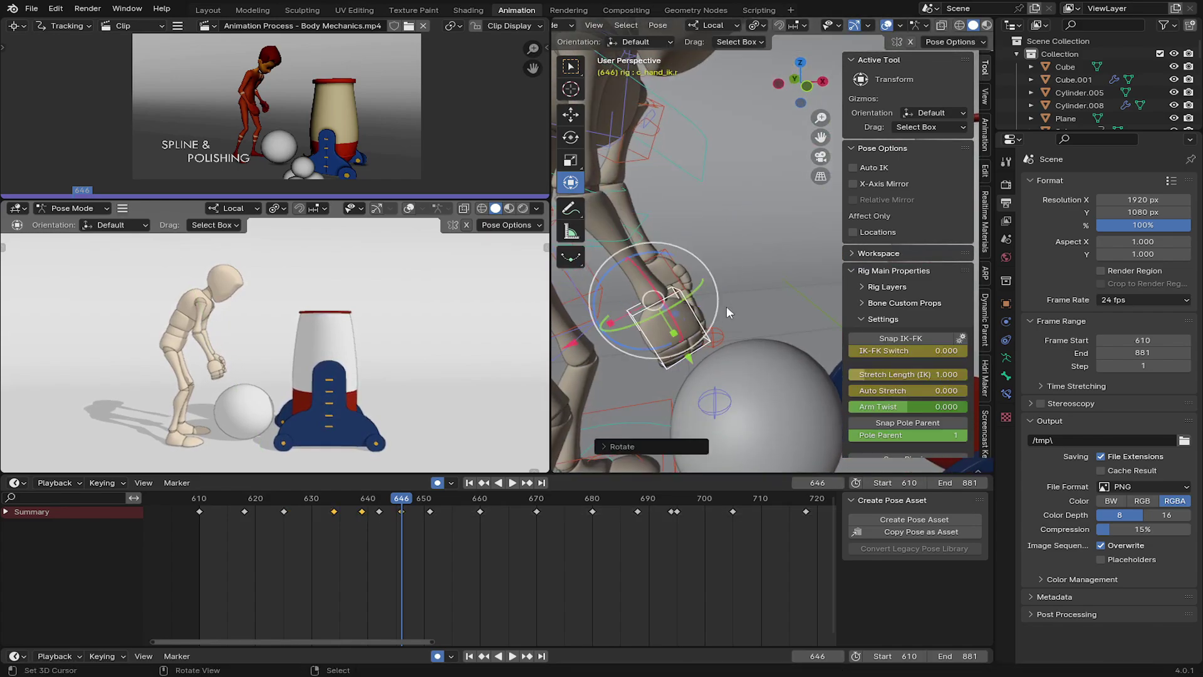
Fine-tune the right hand's placement at frame 646 from another angle.
{"action": "middle_click_drag", "start_coordinate": [725, 311], "coordinate": [676, 364]}
{"action": "right_click", "coordinate": [648, 382]}
{"action": "left_click_drag", "start_coordinate": [682, 357], "coordinate": [696, 382]}
{"action": "middle_click_drag", "start_coordinate": [695, 382], "coordinate": [657, 305]}
{"action": "key", "text": "g"}
{"action": "left_click", "coordinate": [657, 306]}
At frame 643, snap the right arm to IK and move the right hand away from the chest.
{"action": "mouse_move", "coordinate": [389, 518]}
{"action": "left_mouse_down"}
{"action": "mouse_move", "coordinate": [322, 519]}
{"action": "mouse_move", "coordinate": [384, 524]}
{"action": "left_mouse_up"}
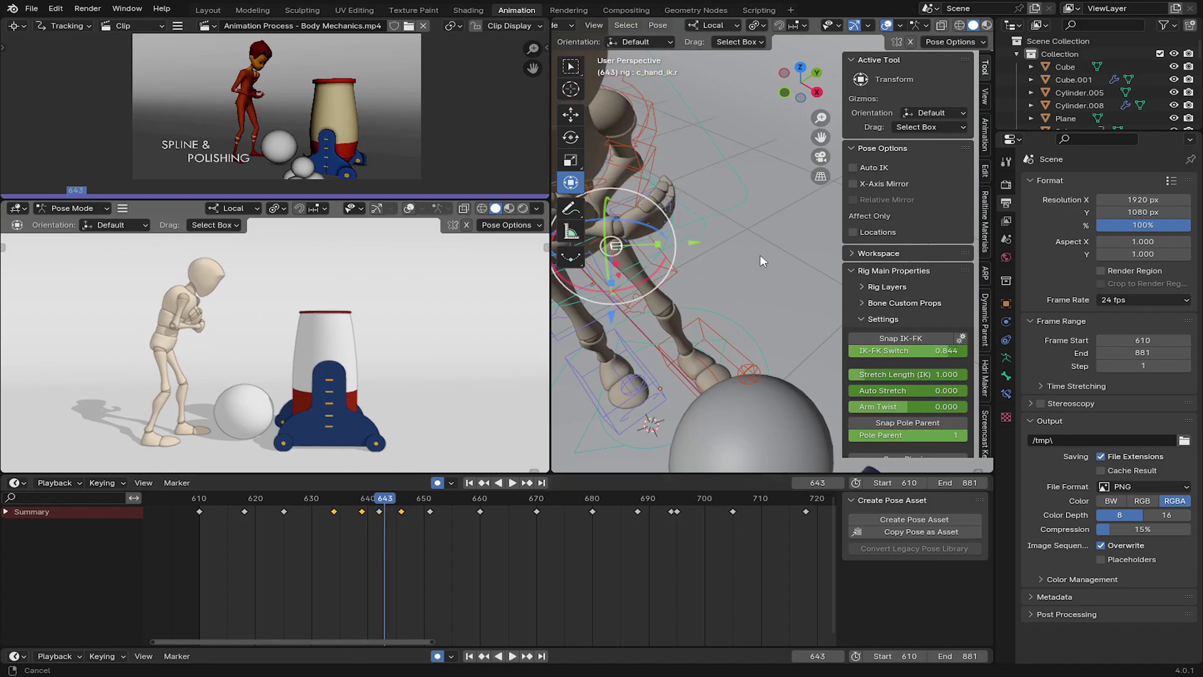
{"action": "middle_click_drag", "start_coordinate": [763, 261], "coordinate": [777, 257]}
{"action": "right_click", "coordinate": [744, 248]}
{"action": "key", "text": "r"}
{"action": "left_click_drag", "start_coordinate": [943, 351], "coordinate": [953, 350]}
{"action": "left_click", "coordinate": [811, 309]}
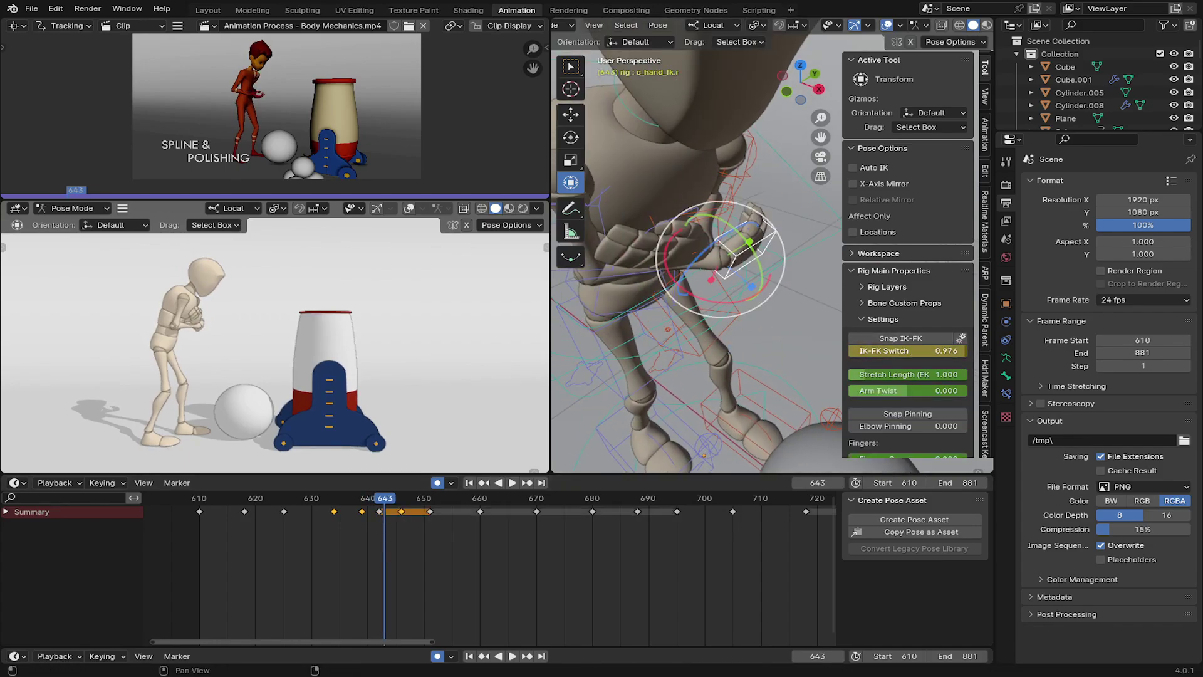
{"action": "middle_click_drag", "start_coordinate": [753, 292], "coordinate": [735, 280]}
{"action": "right_click", "coordinate": [689, 233]}
{"action": "key", "text": "g"}
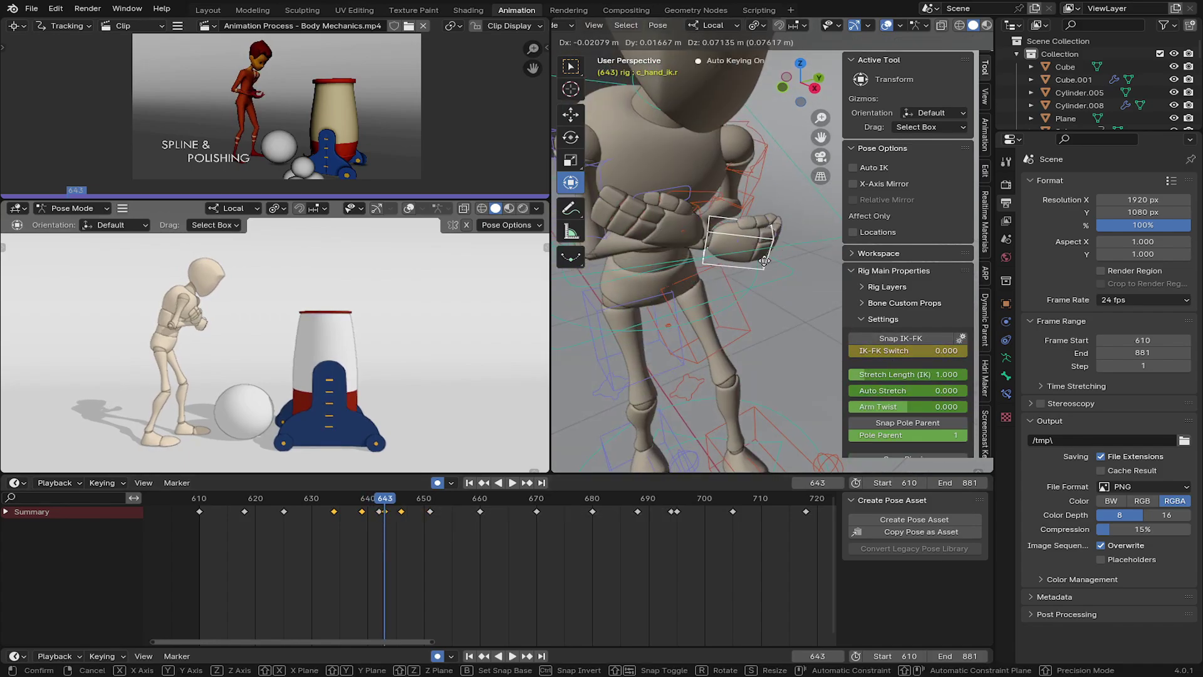
{"action": "left_click", "coordinate": [717, 270]}
Try setting the left arm's IK-FK switch directly to 0.000 at frame 643, and undo it.
{"action": "right_click", "coordinate": [697, 238]}
{"action": "key", "text": "r"}
{"action": "left_click", "coordinate": [727, 263]}
{"action": "left_click_drag", "start_coordinate": [902, 351], "coordinate": [904, 351]}
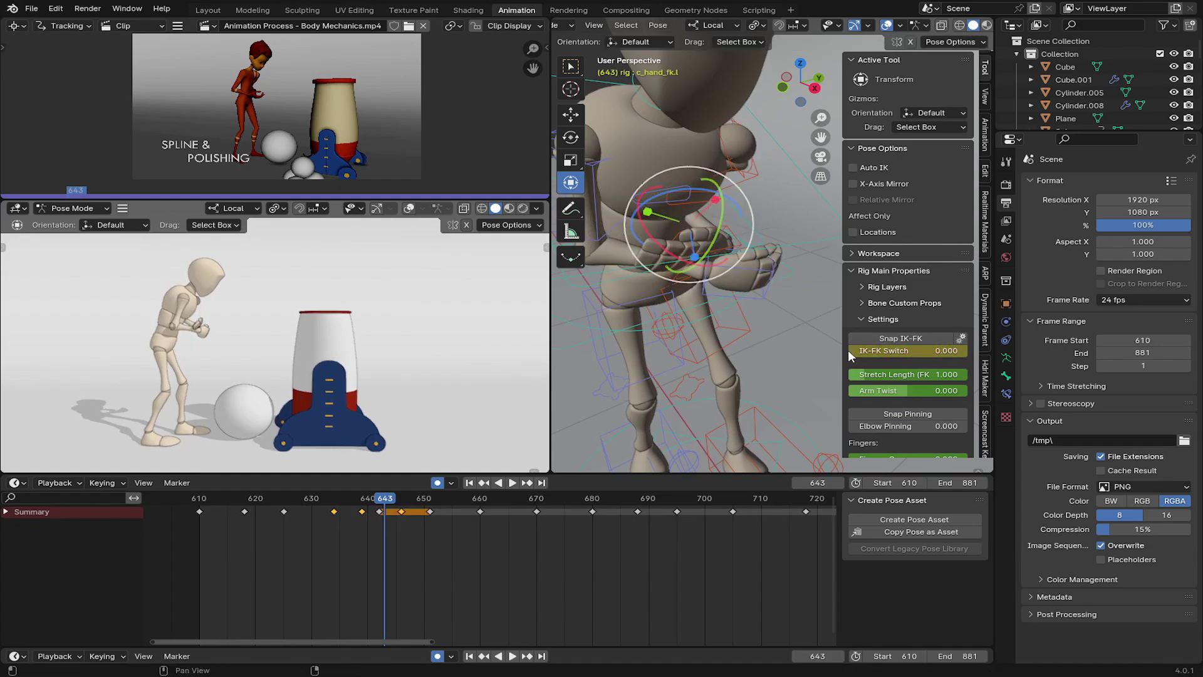
{"action": "key", "text": "ctrl+z"}
{"action": "key", "text": "ctrl+z"}
{"action": "key", "text": "ctrl+z"}
Pose both hands in IK at frame 643, repositioning the left hand and rotating the right hand, and play the motion.
{"action": "key", "text": "r"}
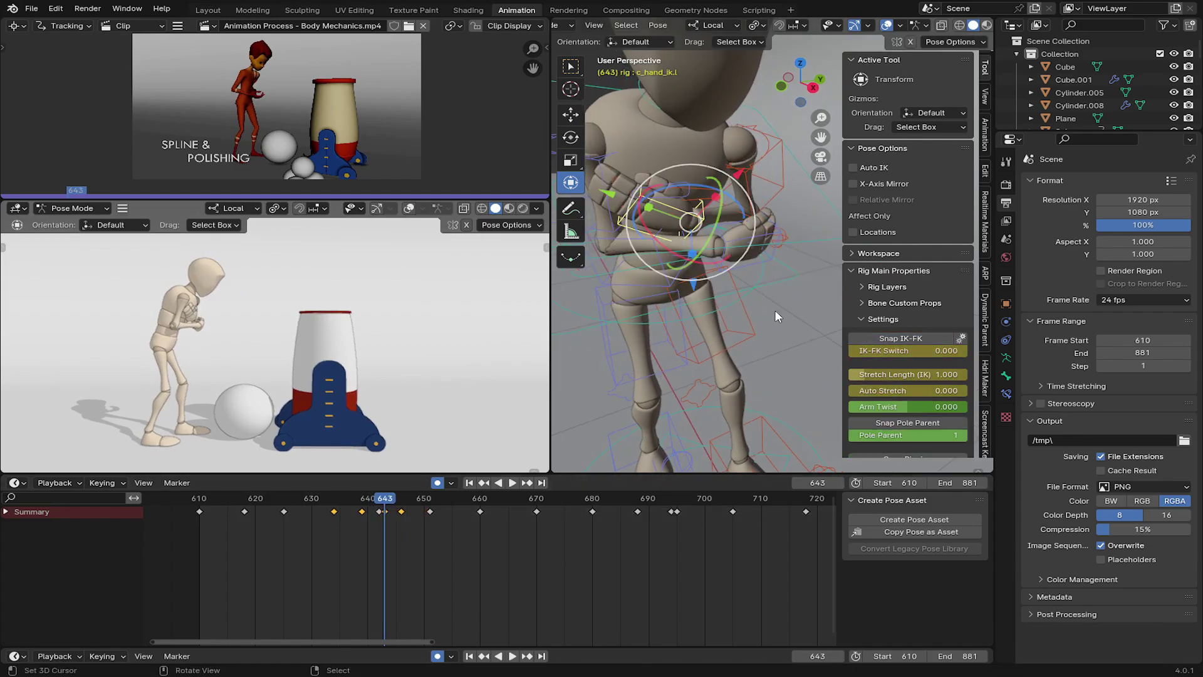
{"action": "key", "text": "g"}
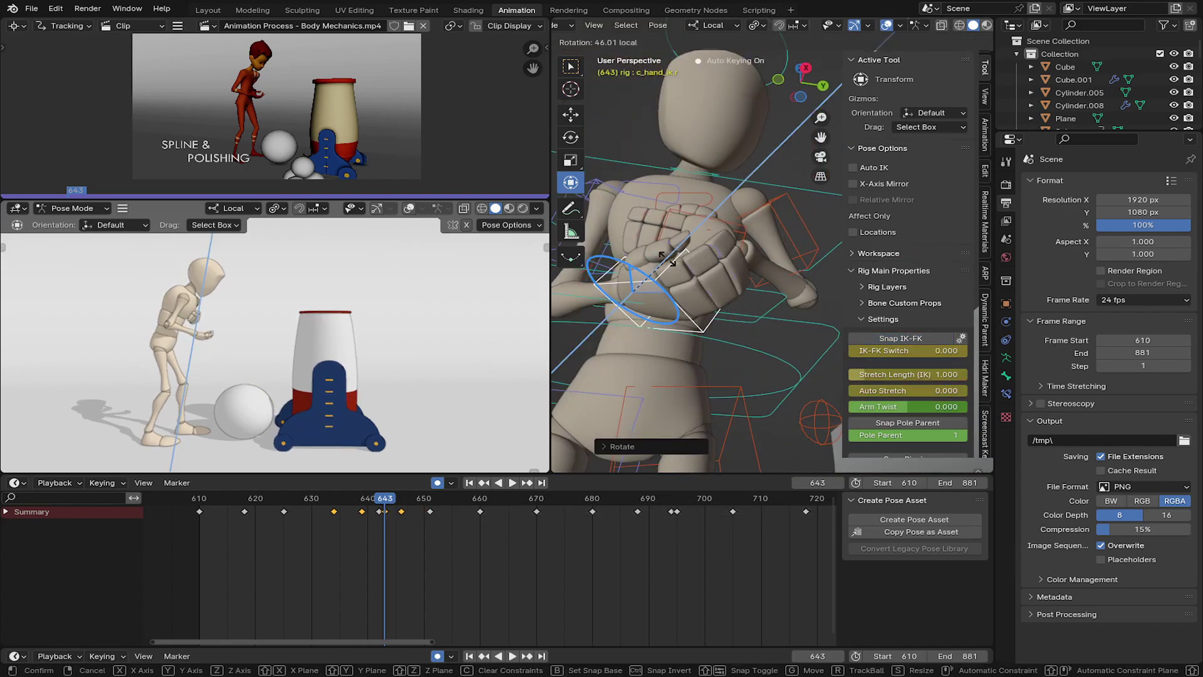
{"action": "key", "text": "space"}
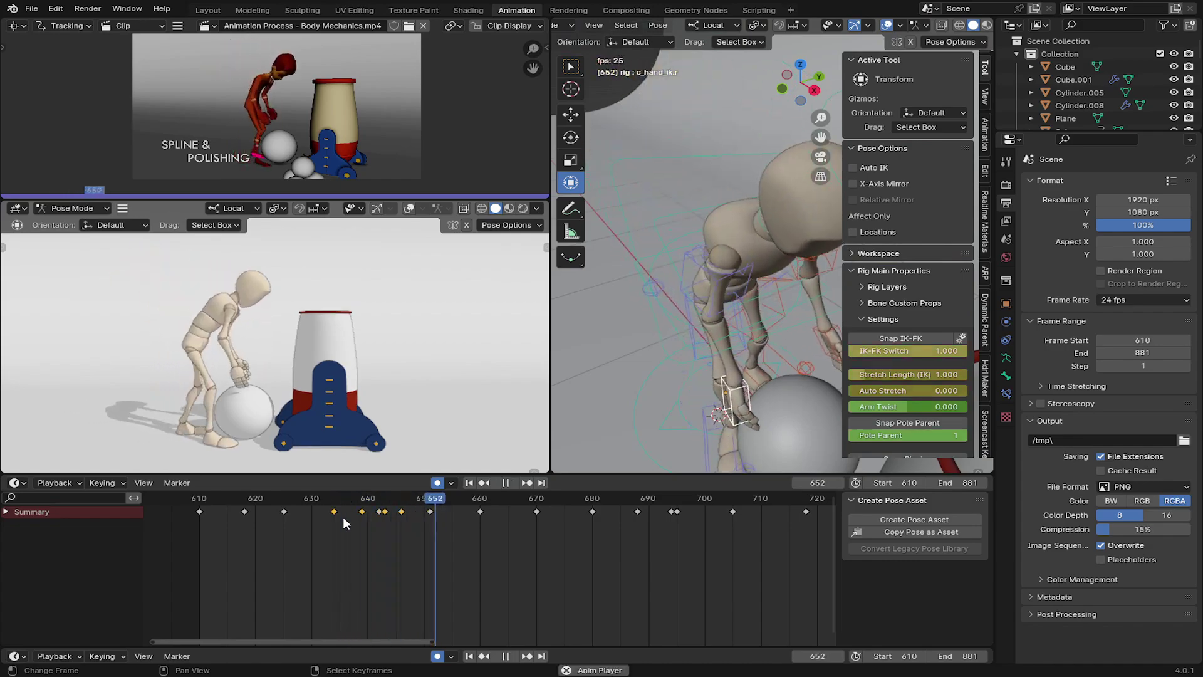
Select the right foot's IK control and repeat its frame 642 pose at frame 646.
{"action": "left_click_drag", "start_coordinate": [363, 532], "coordinate": [391, 542]}
{"action": "middle_click_drag", "start_coordinate": [659, 385], "coordinate": [690, 364]}
{"action": "right_click", "coordinate": [701, 352]}
{"action": "left_click", "coordinate": [691, 363]}
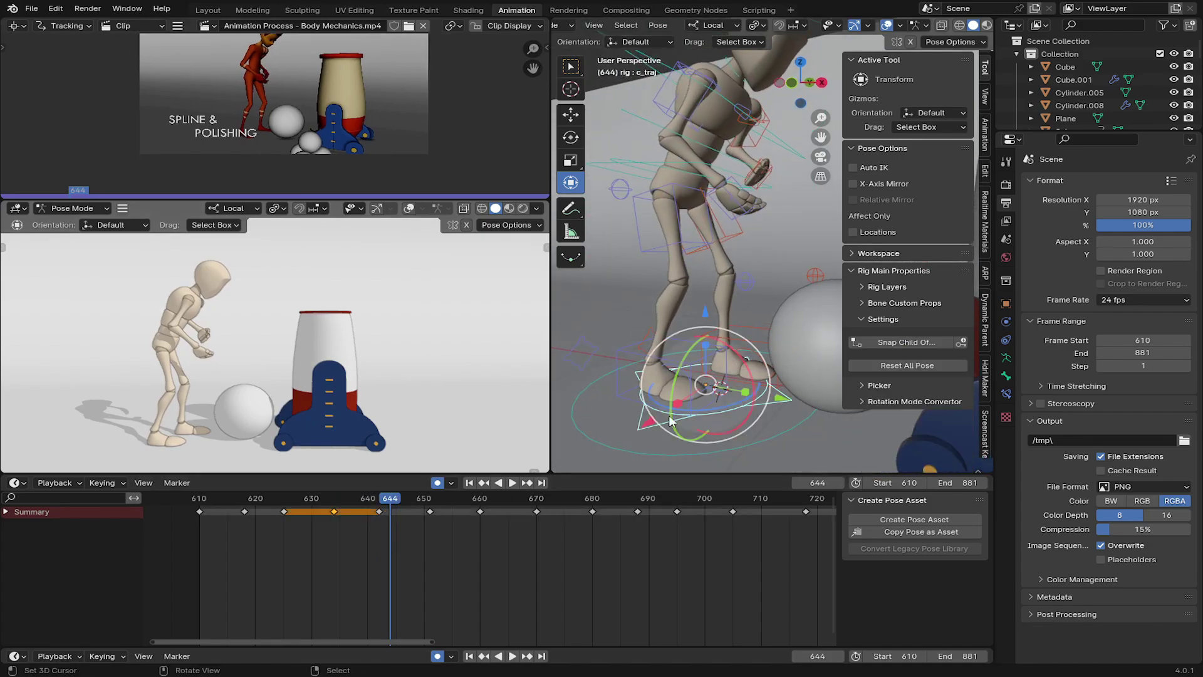
{"action": "scroll", "coordinate": [378, 518], "scroll_direction": "up", "scroll_amount": 3}
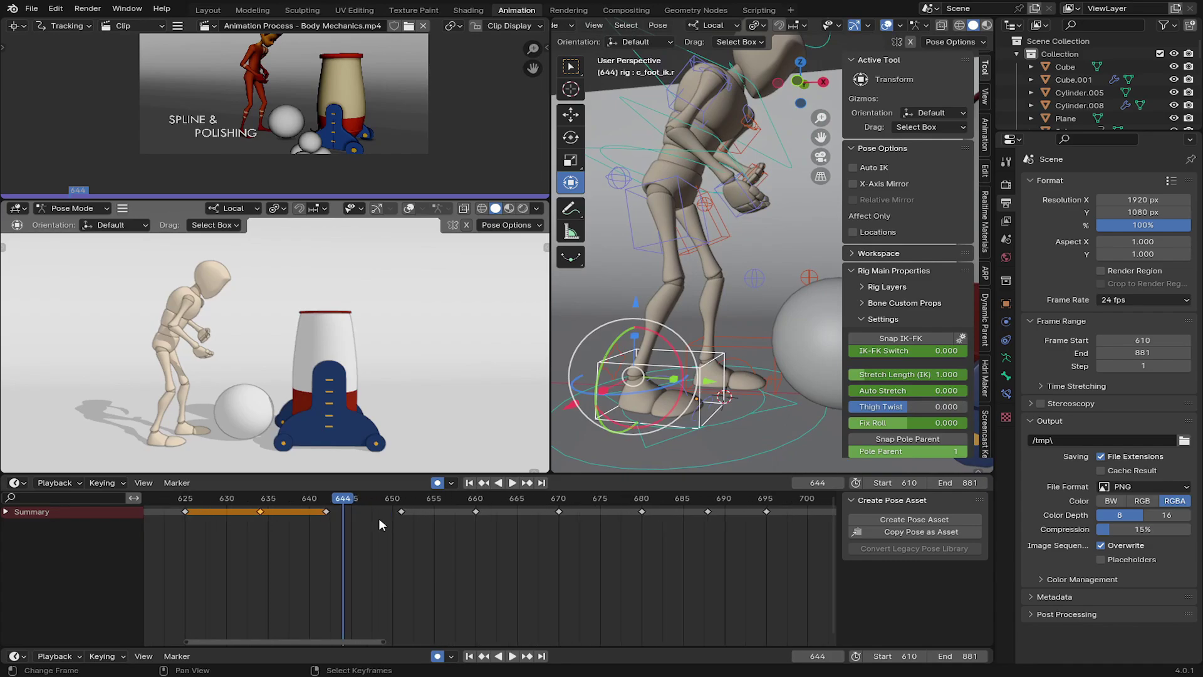
{"action": "key", "text": "space"}
{"action": "mouse_move", "coordinate": [366, 524]}
{"action": "left_mouse_down"}
{"action": "mouse_move", "coordinate": [333, 516]}
{"action": "mouse_move", "coordinate": [380, 528]}
{"action": "mouse_move", "coordinate": [359, 524]}
{"action": "left_mouse_up"}
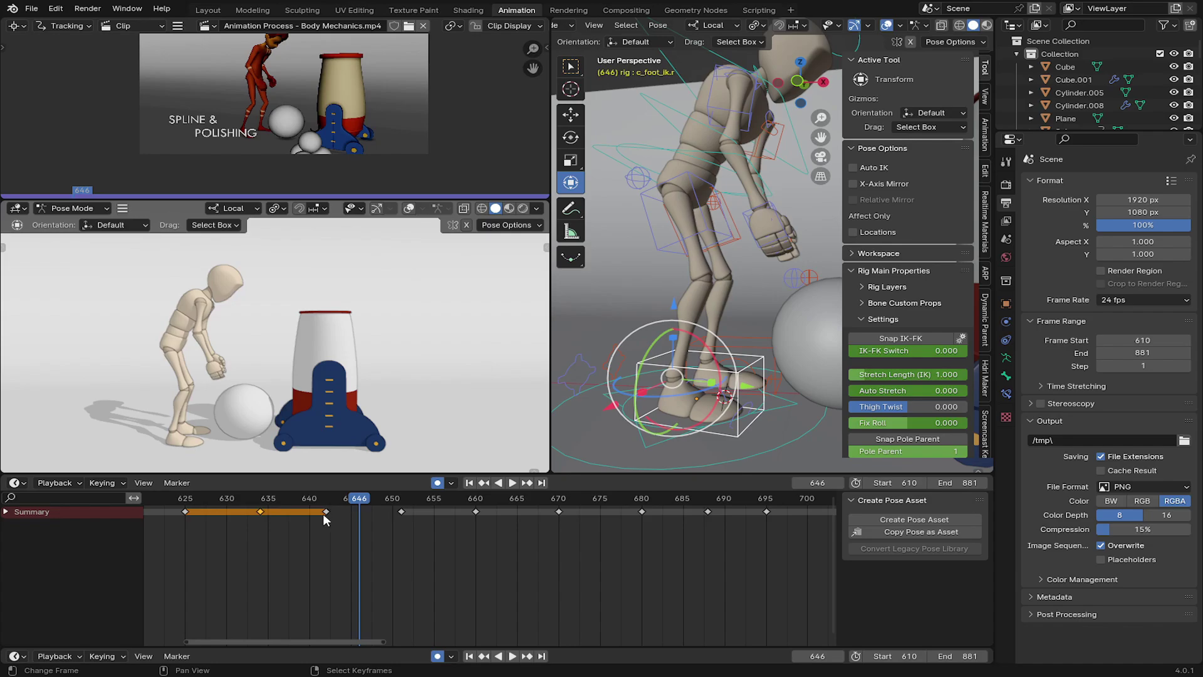
{"action": "left_click_drag", "start_coordinate": [326, 511], "coordinate": [358, 524]}
Rotate the right foot roll control about -27° on its local X axis at frame 646, and play the step.
{"action": "middle_click_drag", "start_coordinate": [667, 395], "coordinate": [695, 348], "text": "shift"}
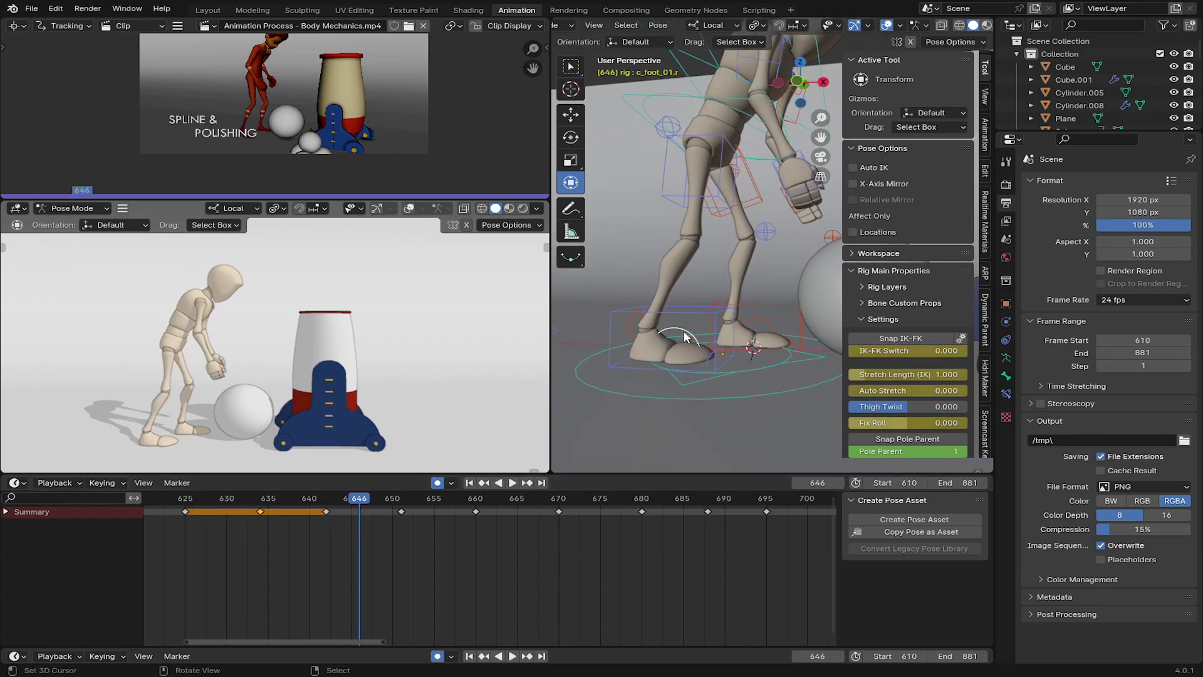
{"action": "key", "text": "r"}
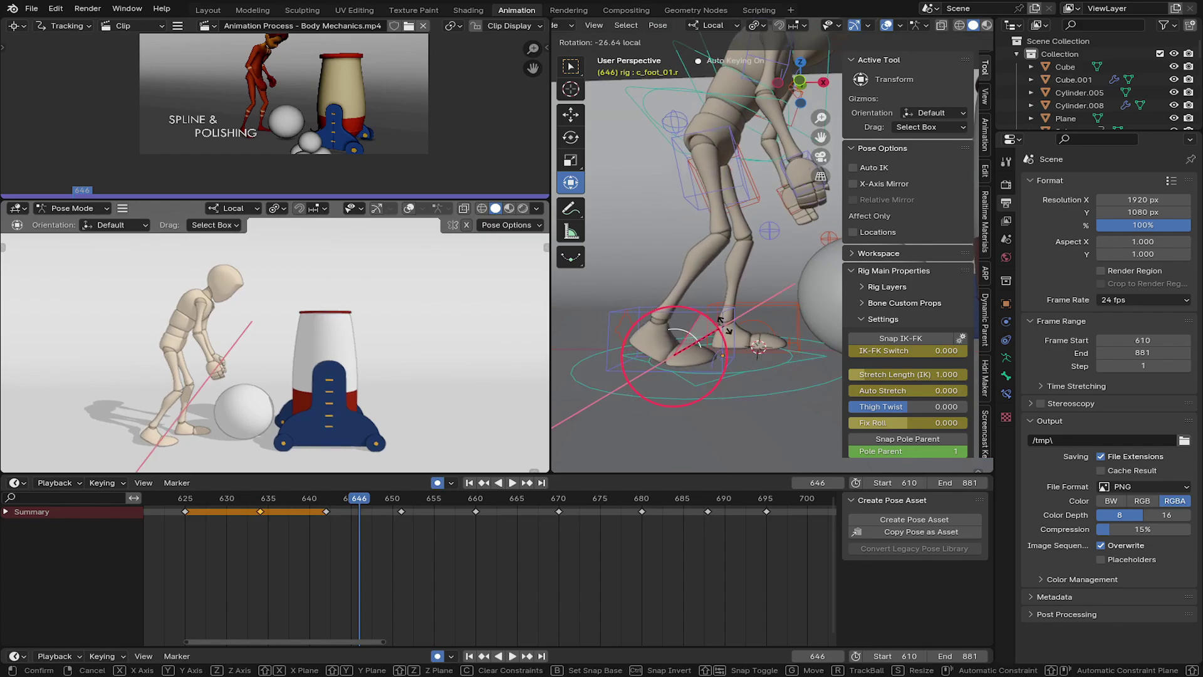
{"action": "left_click", "coordinate": [724, 325]}
{"action": "left_click_drag", "start_coordinate": [390, 523], "coordinate": [266, 527]}
{"action": "key", "text": "space"}
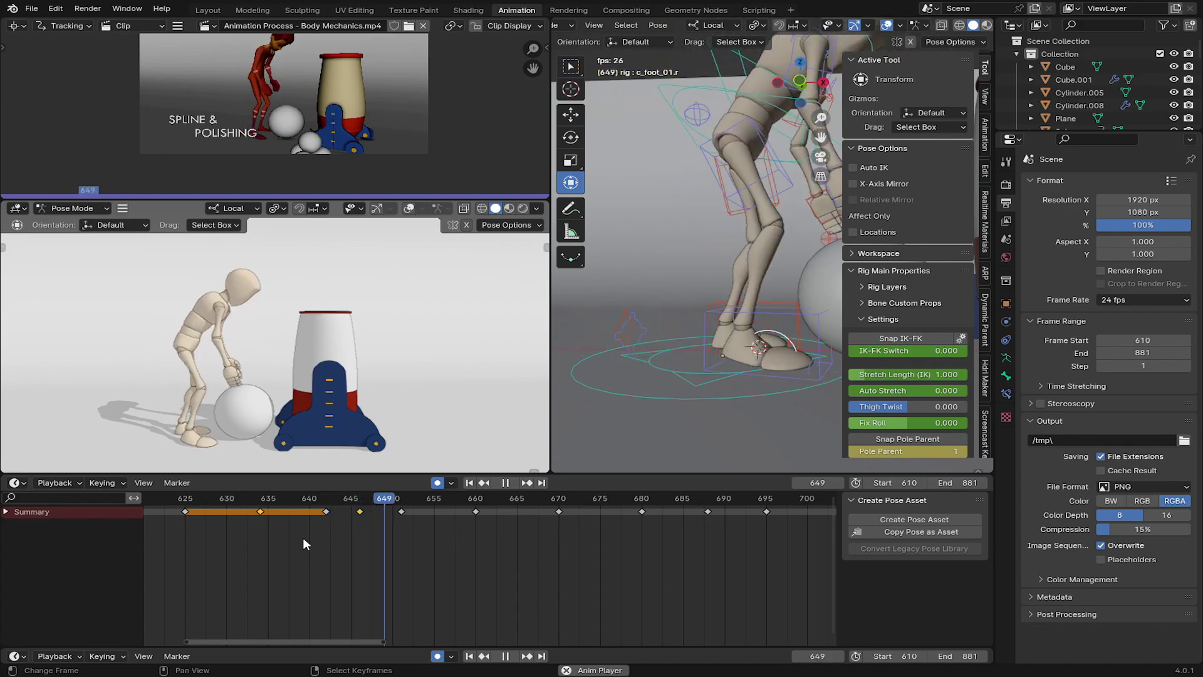
Select the left foot's IK control, move its frame 651 keyframe to frame 657, and play the step.
{"action": "left_click_drag", "start_coordinate": [302, 536], "coordinate": [452, 541]}
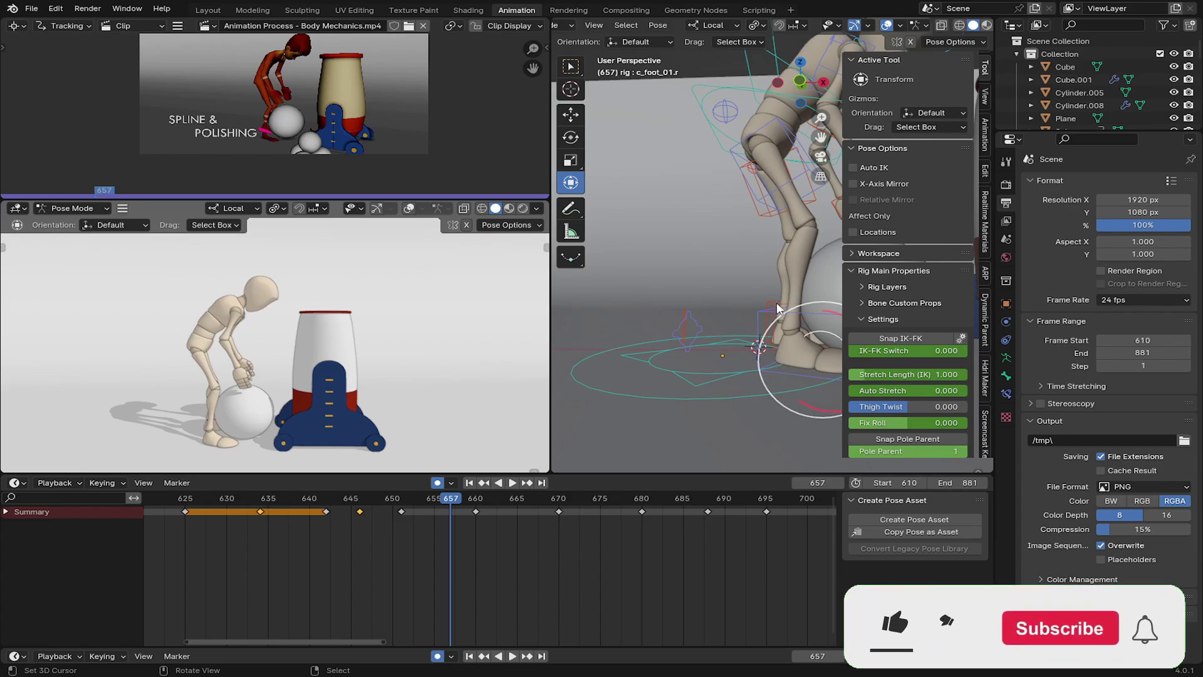
{"action": "right_click", "coordinate": [400, 512]}
{"action": "key", "text": "g"}
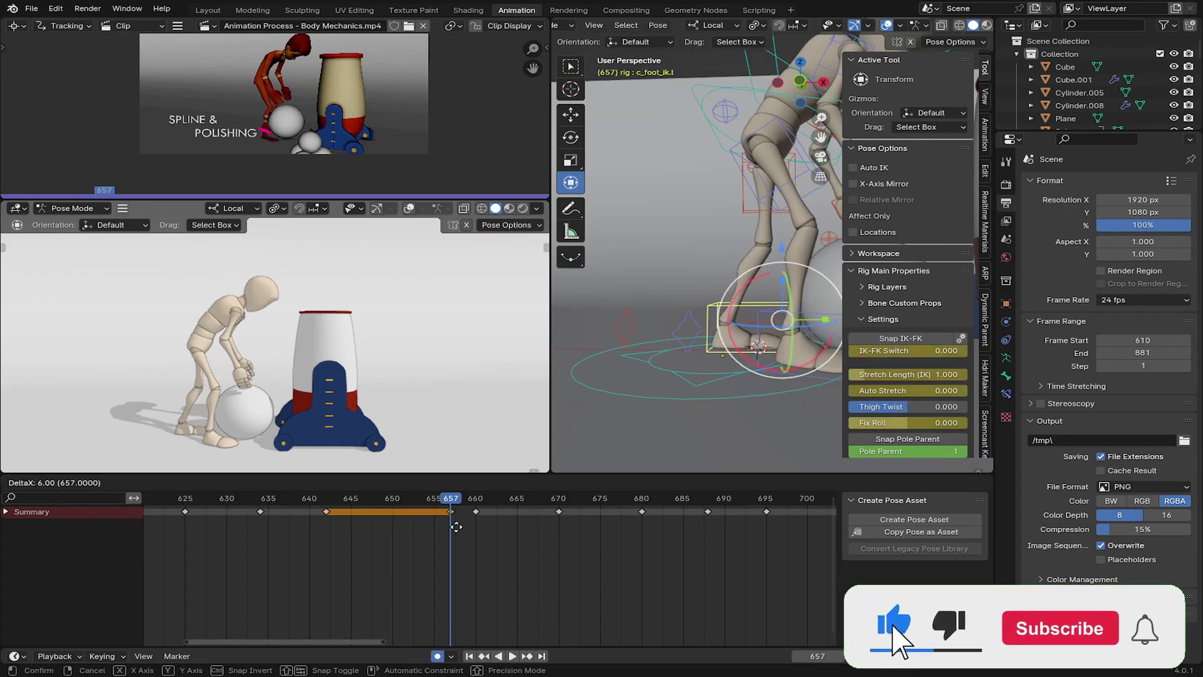
{"action": "left_click", "coordinate": [450, 528]}
{"action": "left_click", "coordinate": [374, 534]}
{"action": "key", "text": "space"}
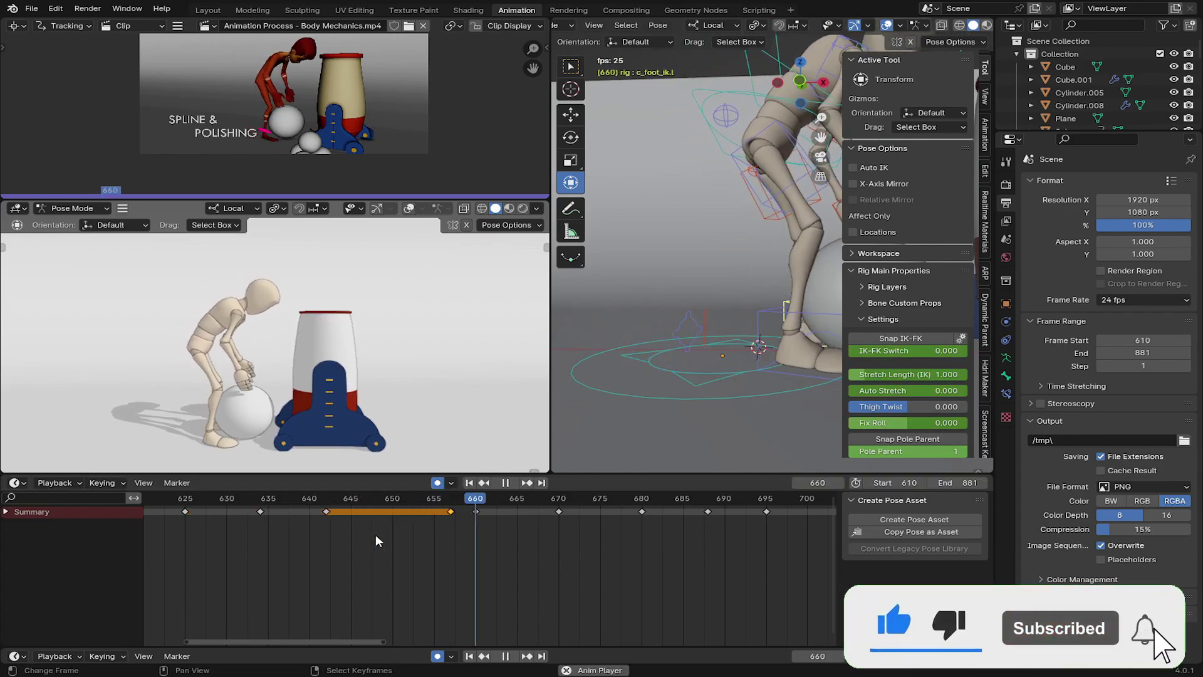
Try the left foot's step keyframe at frames 656 and 657 during playback.
{"action": "left_click", "coordinate": [338, 529]}
{"action": "key", "text": "g"}
{"action": "left_click", "coordinate": [452, 531]}
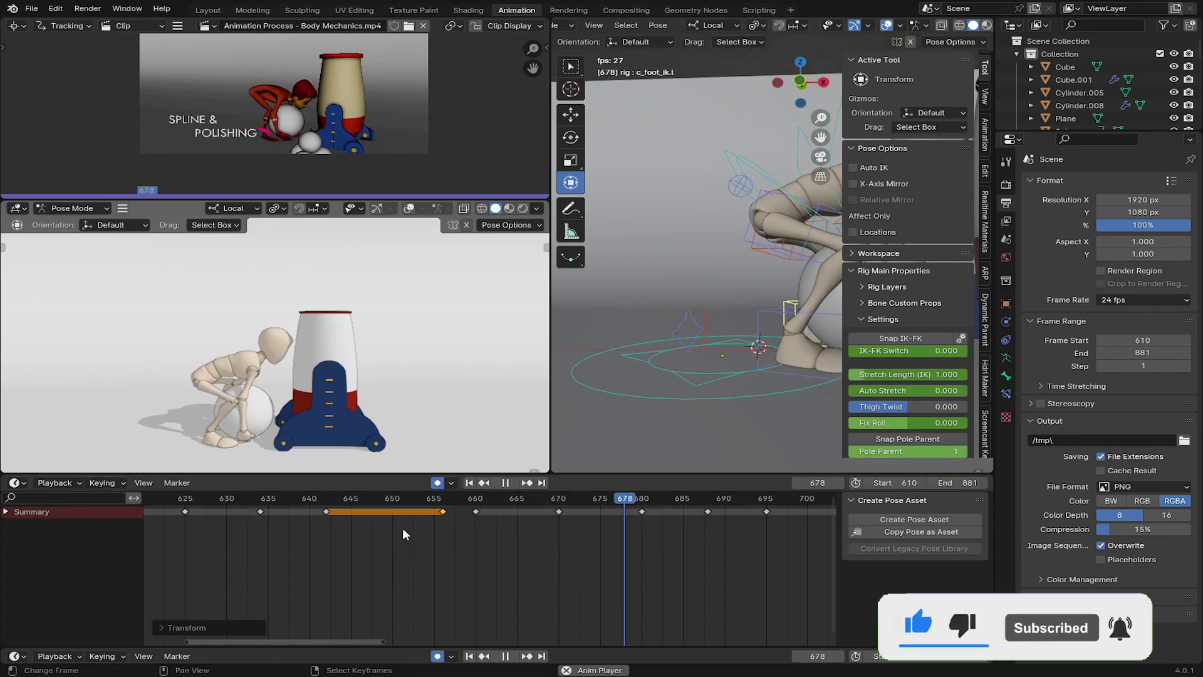
{"action": "left_click", "coordinate": [397, 527]}
{"action": "left_click", "coordinate": [397, 526]}
{"action": "key", "text": "g"}
{"action": "left_click", "coordinate": [437, 525]}
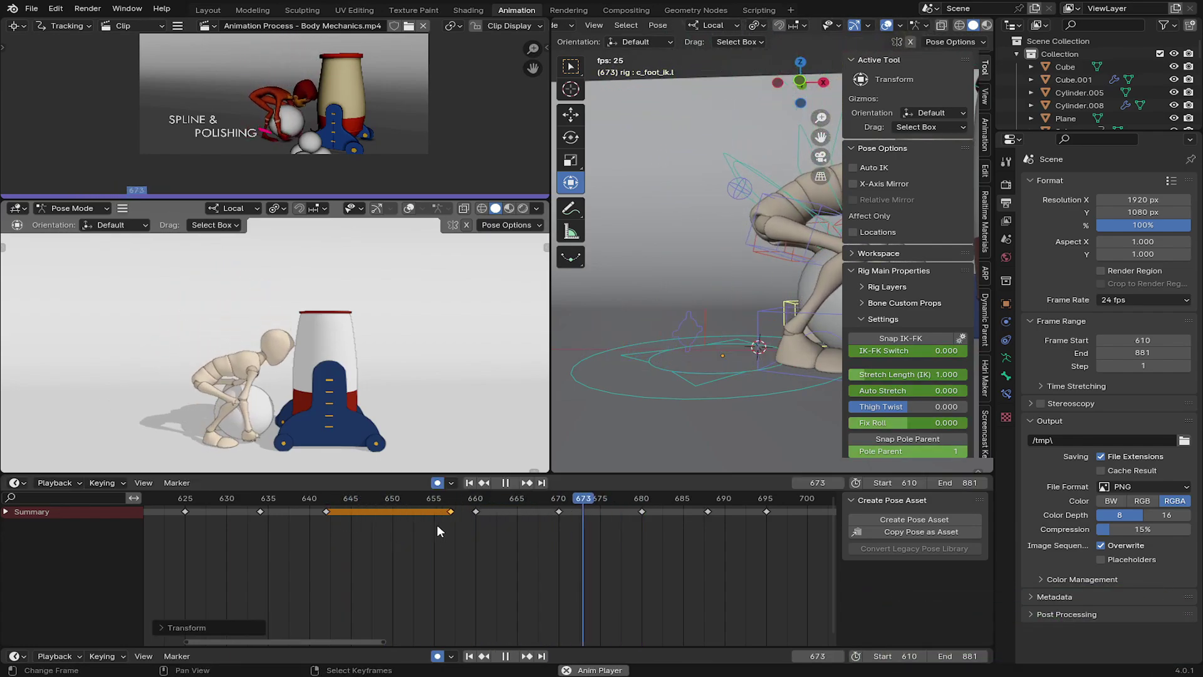
Move the left foot's step keyframe to frame 655 after testing frame 654, and play the step.
{"action": "key", "text": "space"}
{"action": "key", "text": "g"}
{"action": "left_click", "coordinate": [424, 524]}
{"action": "key", "text": "space"}
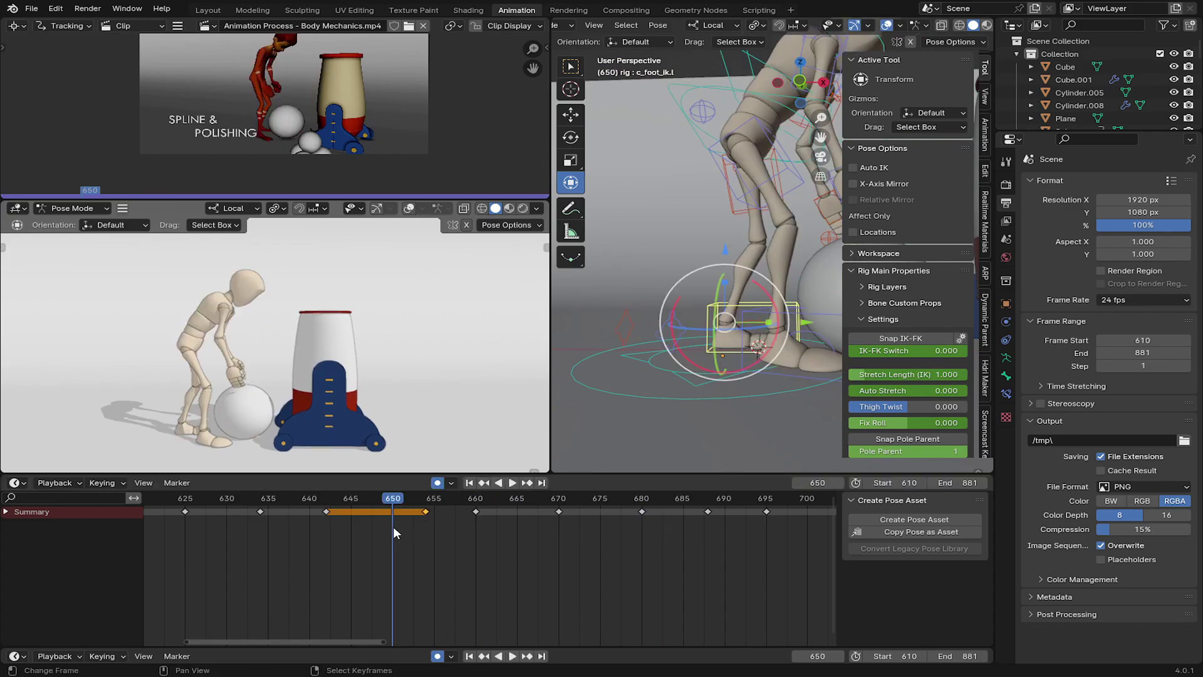
{"action": "left_click", "coordinate": [393, 527]}
{"action": "key", "text": "space"}
{"action": "key", "text": "g"}
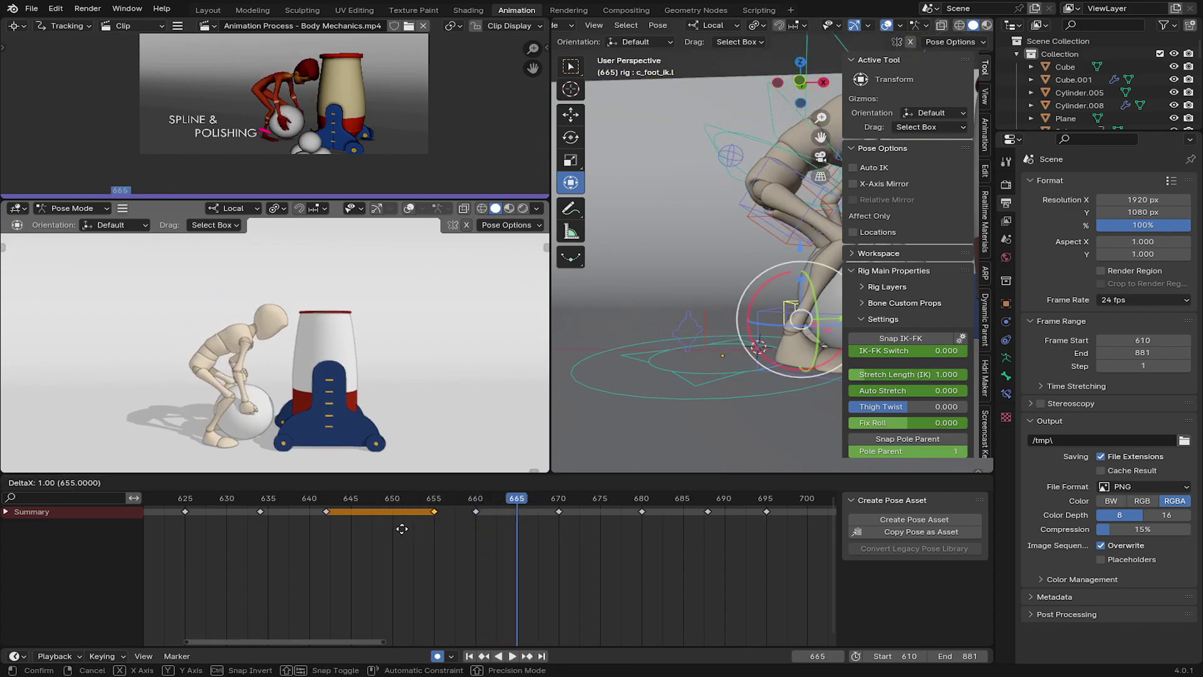
{"action": "left_click", "coordinate": [403, 528]}
{"action": "left_click", "coordinate": [366, 528]}
{"action": "key", "text": "space"}
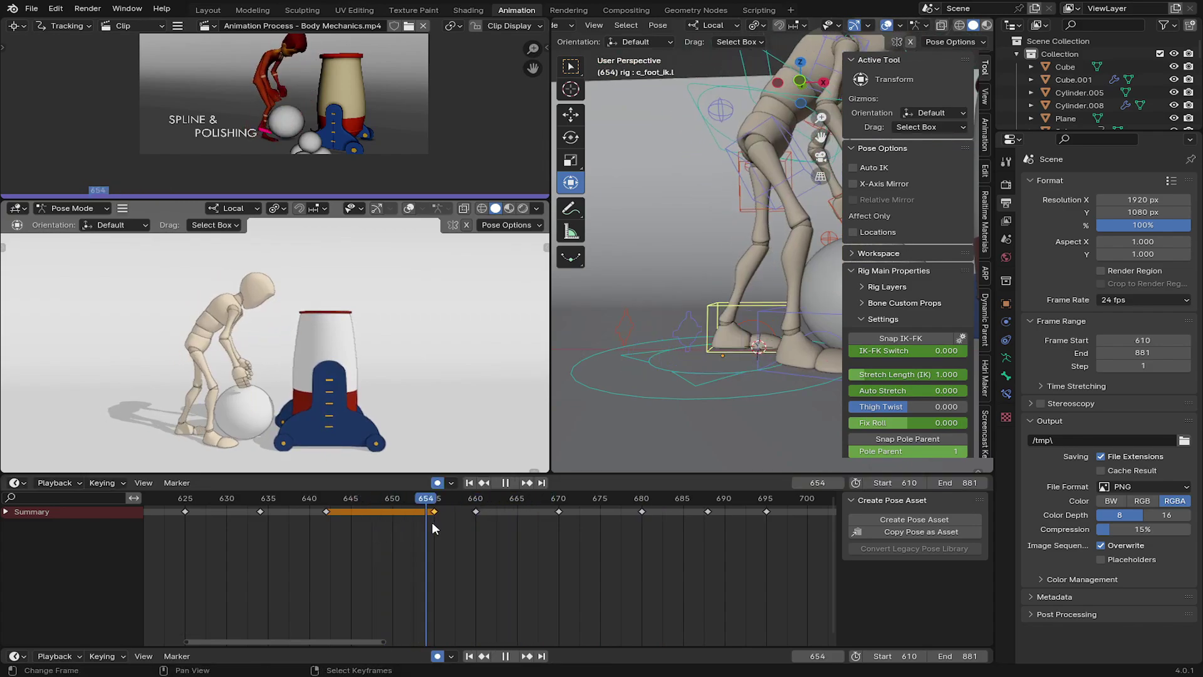
Lower the left foot's IK control at frame 657, rotate it about -6.5° on its local X axis, and play the step.
{"action": "key", "text": "space"}
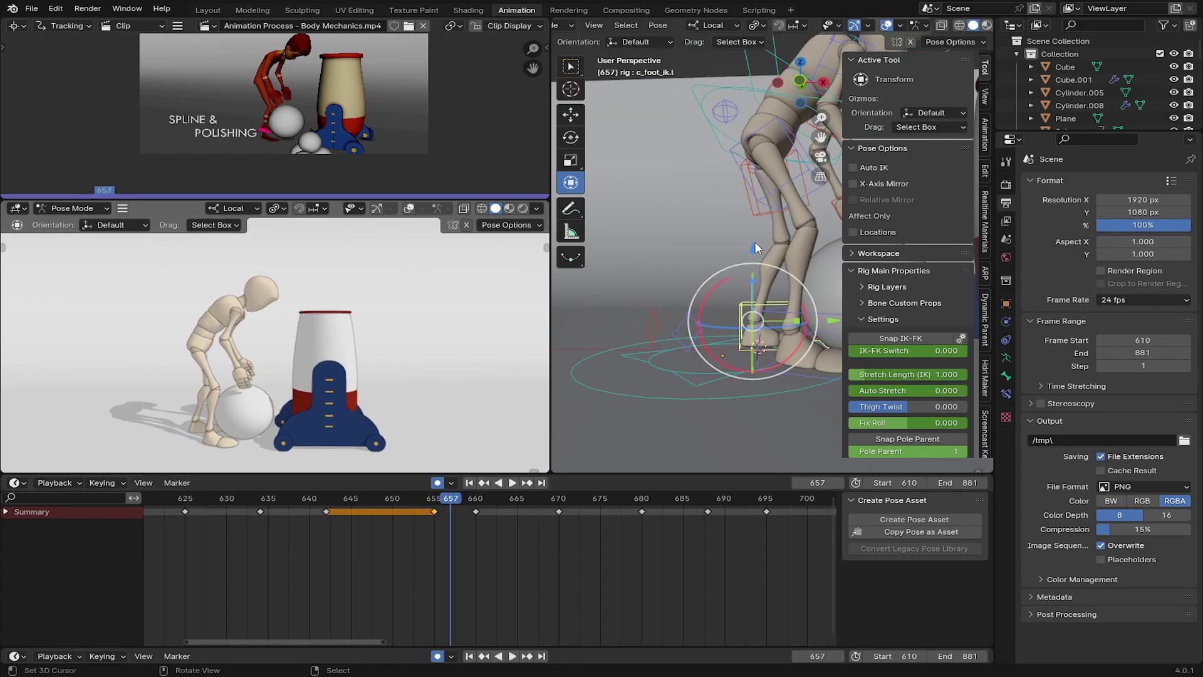
{"action": "left_click_drag", "start_coordinate": [756, 240], "coordinate": [756, 257]}
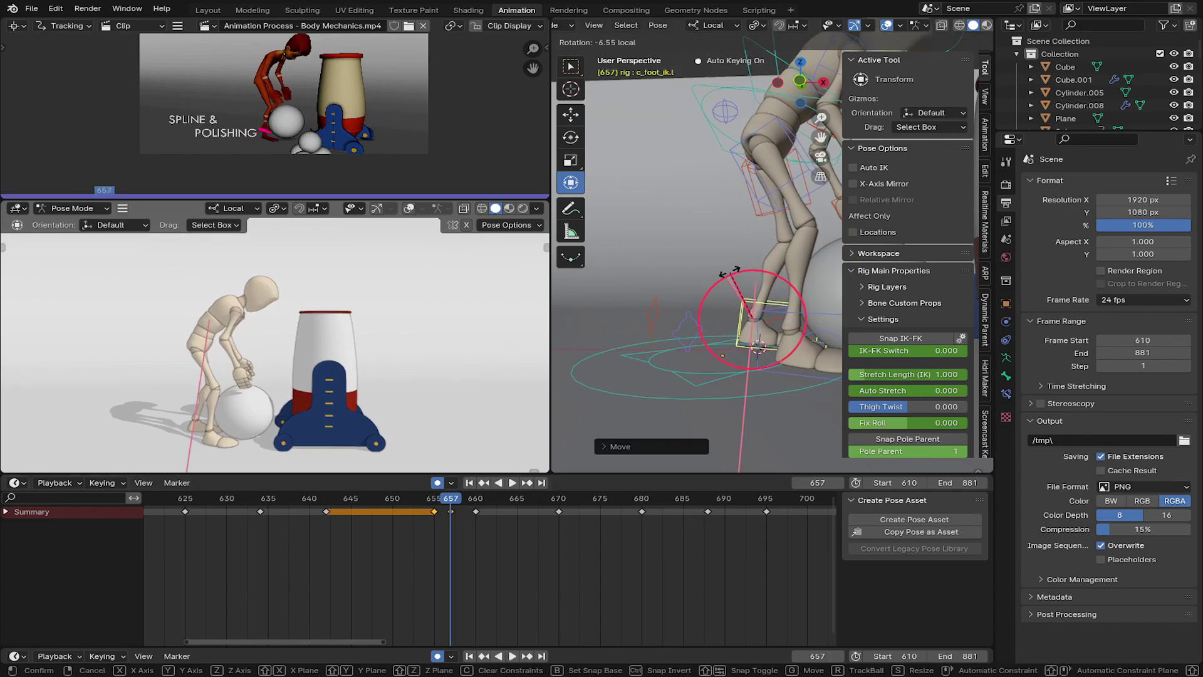
{"action": "key", "text": "space"}
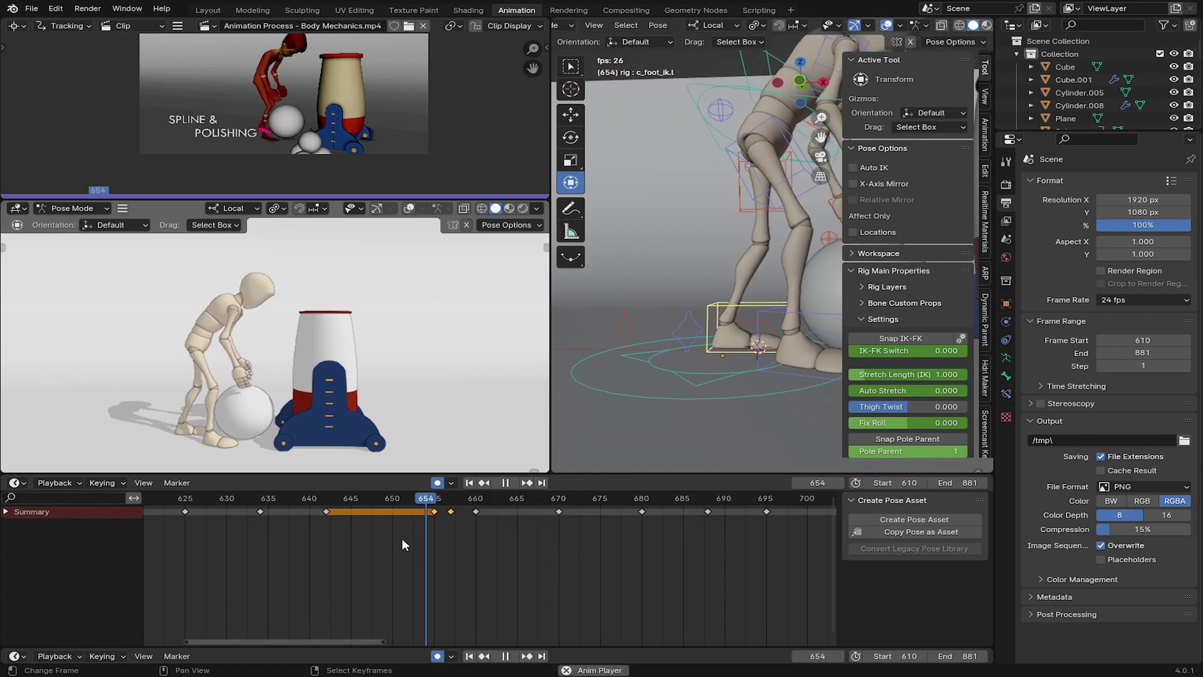
{"action": "scroll", "coordinate": [231, 546], "scroll_direction": "down", "scroll_amount": 5}
{"action": "key", "text": "space"}
Pose the hands against the ball at frame 665 by rotating the hand IK controls.
{"action": "left_click_drag", "start_coordinate": [486, 520], "coordinate": [507, 523]}
{"action": "scroll", "coordinate": [734, 351], "scroll_direction": "up", "scroll_amount": 6}
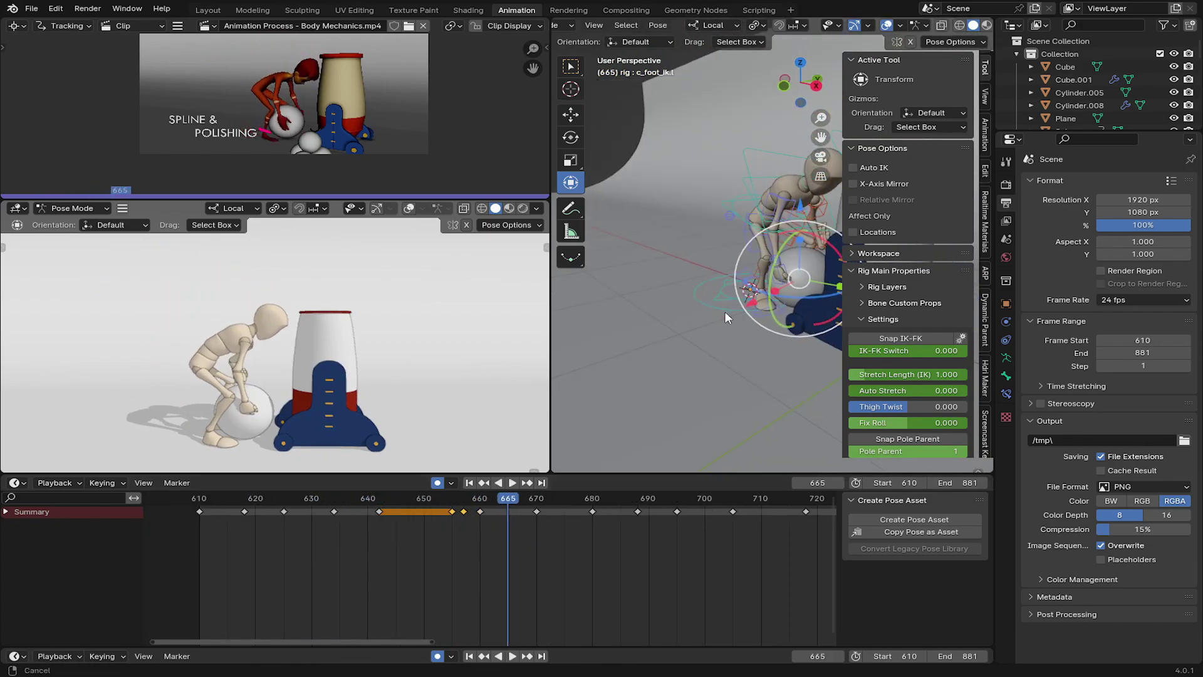
{"action": "left_click", "coordinate": [687, 362]}
{"action": "left_click_drag", "start_coordinate": [598, 364], "coordinate": [587, 367]}
{"action": "key", "text": "r"}
{"action": "left_click", "coordinate": [714, 296]}
{"action": "middle_click_drag", "start_coordinate": [715, 296], "coordinate": [802, 298]}
{"action": "left_click_drag", "start_coordinate": [797, 355], "coordinate": [799, 352]}
{"action": "middle_click_drag", "start_coordinate": [798, 351], "coordinate": [701, 252]}
{"action": "key", "text": "r"}
{"action": "left_click", "coordinate": [805, 351]}
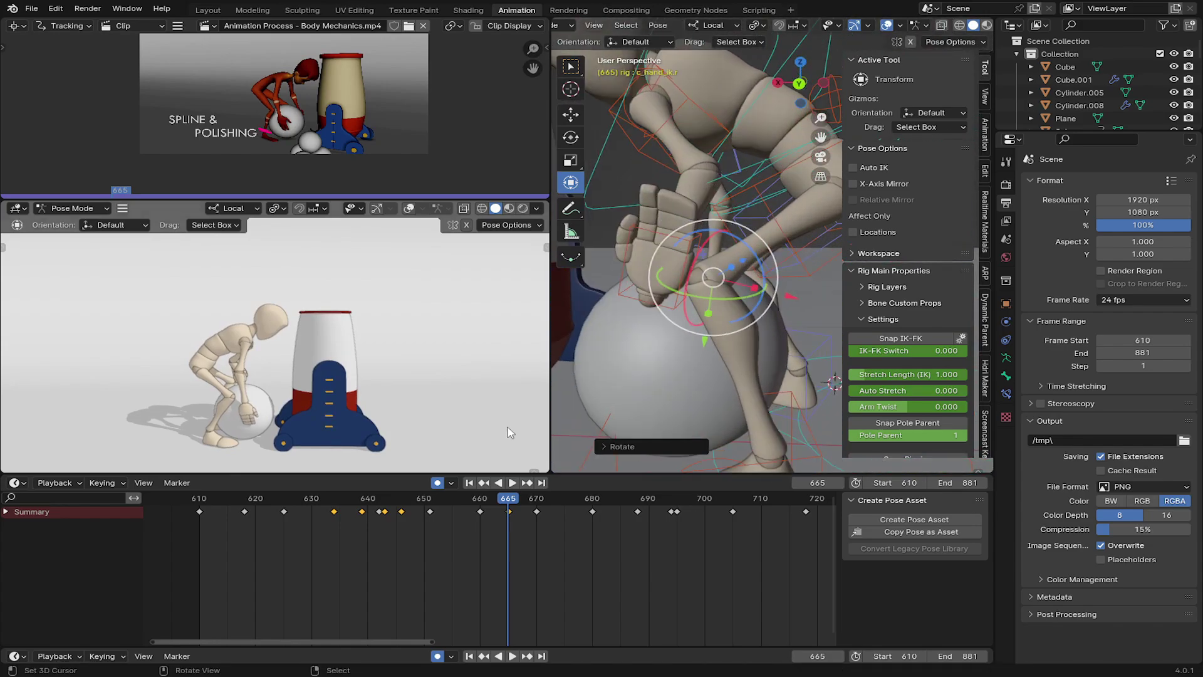
Select all rig controls and apply the Discontinuity (Euler) Filter to all their curves in the Graph Editor.
{"action": "key", "text": "a"}
{"action": "left_click", "coordinate": [16, 482]}
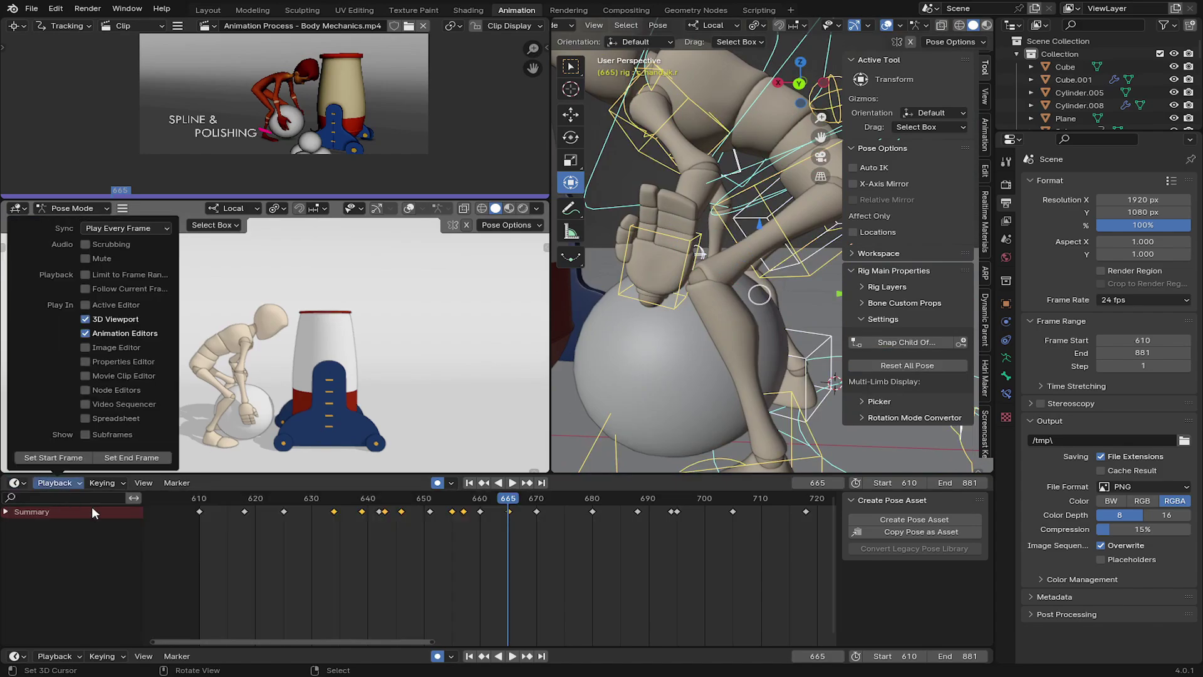
{"action": "left_click", "coordinate": [14, 483]}
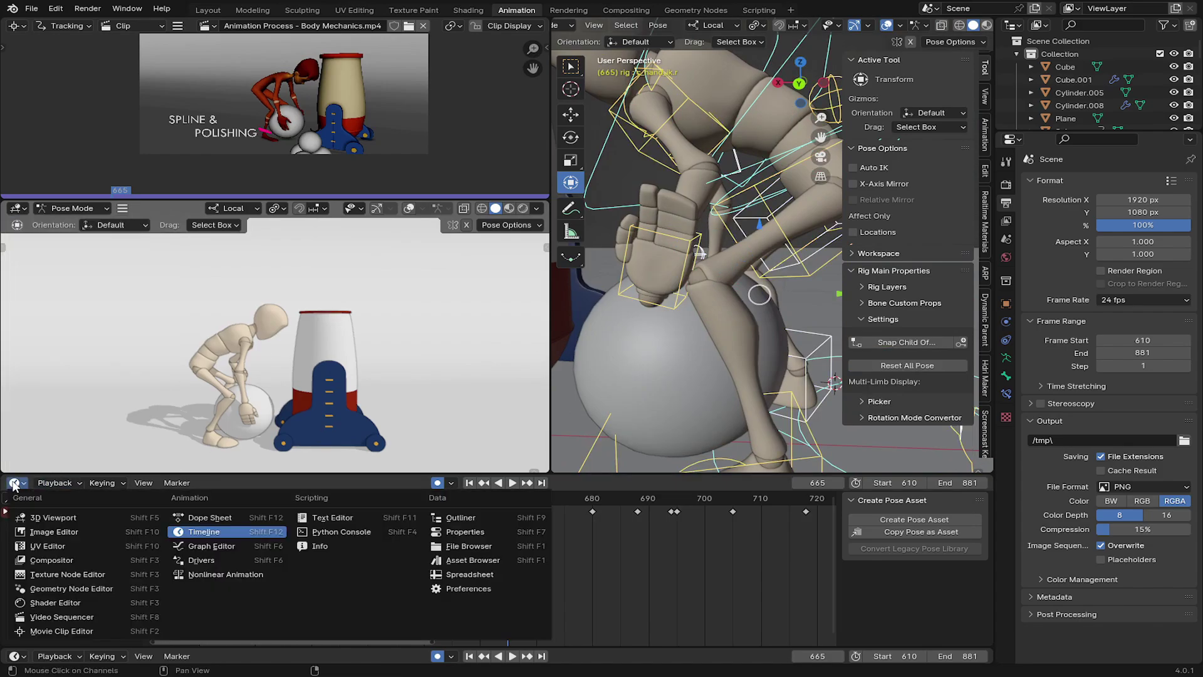
{"action": "left_click", "coordinate": [206, 546]}
{"action": "key", "text": "a"}
{"action": "key", "text": "F3"}
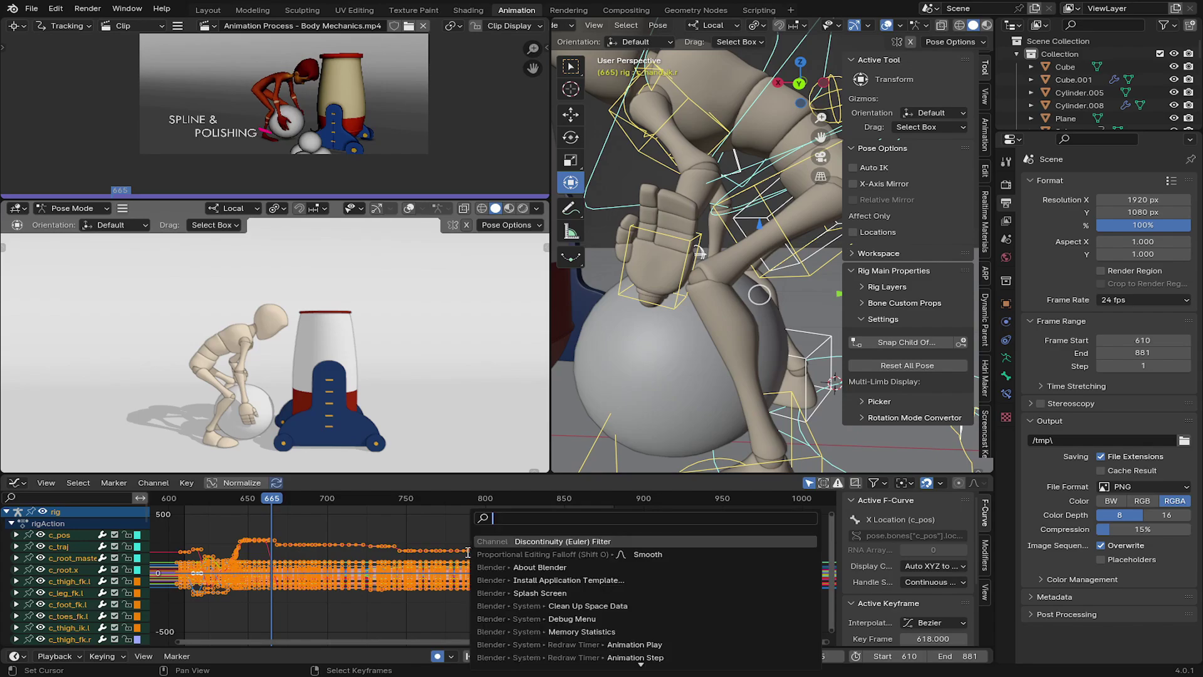
{"action": "type", "text": "fir"}
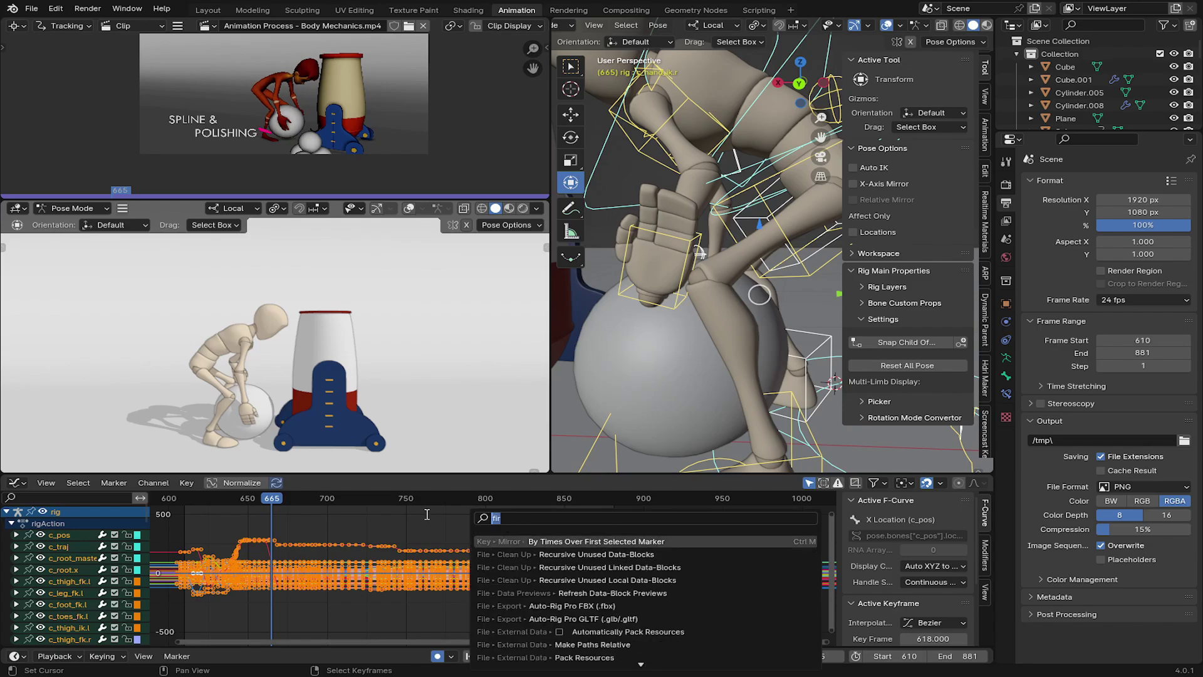
{"action": "type", "text": "filt"}
{"action": "key", "text": "Return"}
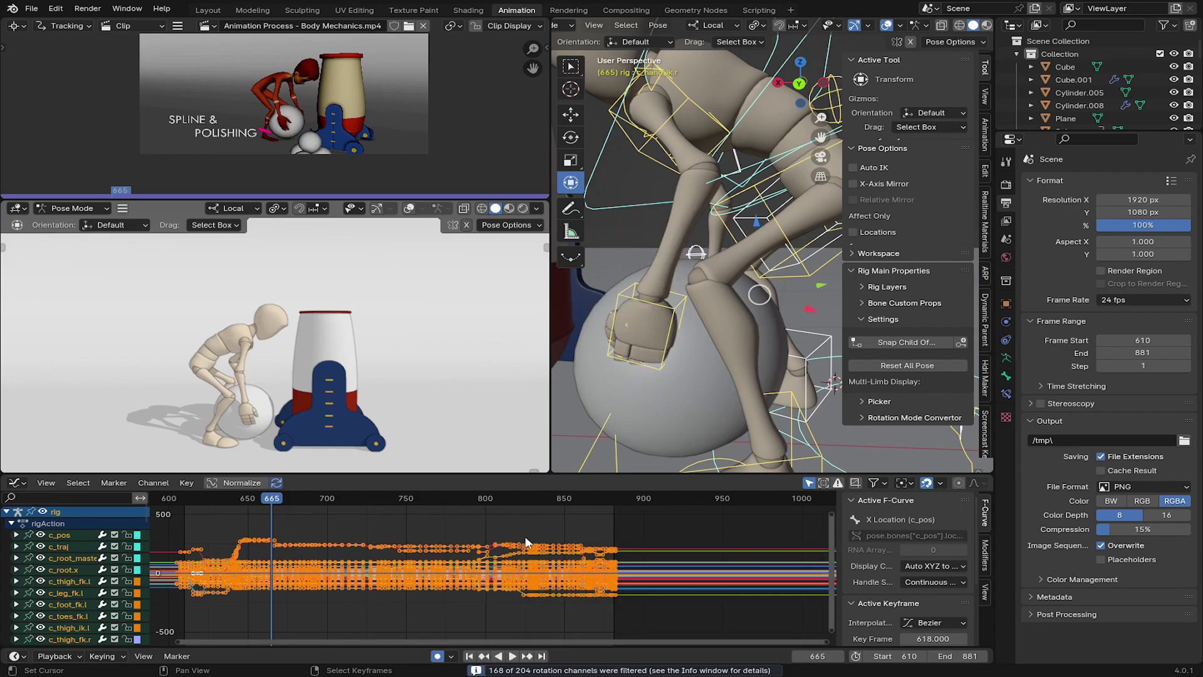
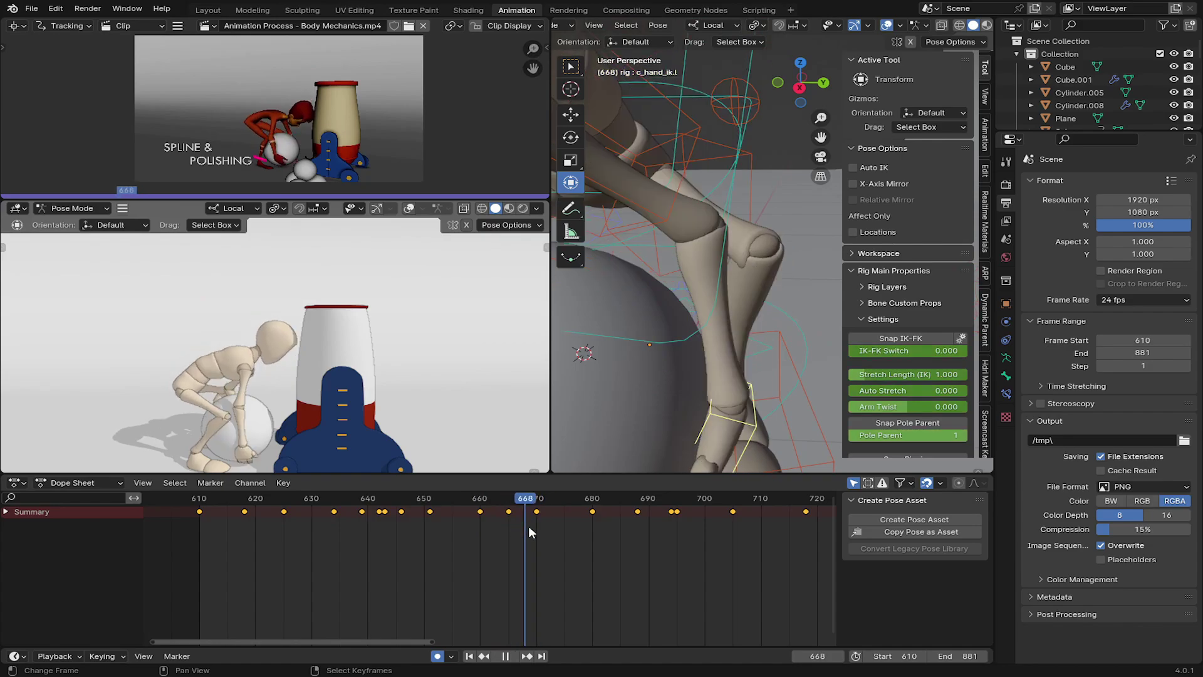
Select the root master control at frame 680 and set the transform orientation to Global.
{"action": "scroll", "coordinate": [766, 194], "scroll_direction": "down", "scroll_amount": 5}
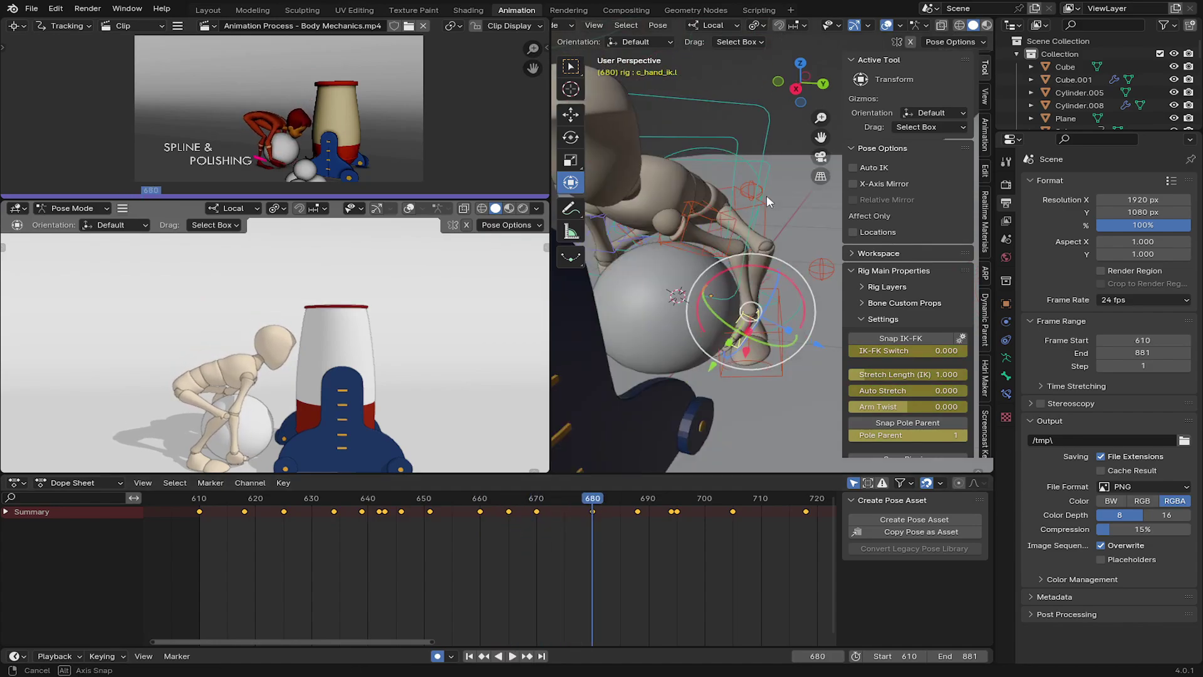
{"action": "right_click", "coordinate": [765, 194]}
{"action": "middle_click_drag", "start_coordinate": [766, 194], "coordinate": [705, 125]}
{"action": "scroll", "coordinate": [698, 175], "scroll_direction": "up", "scroll_amount": 4}
{"action": "right_click", "coordinate": [695, 183]}
{"action": "left_click", "coordinate": [712, 25]}
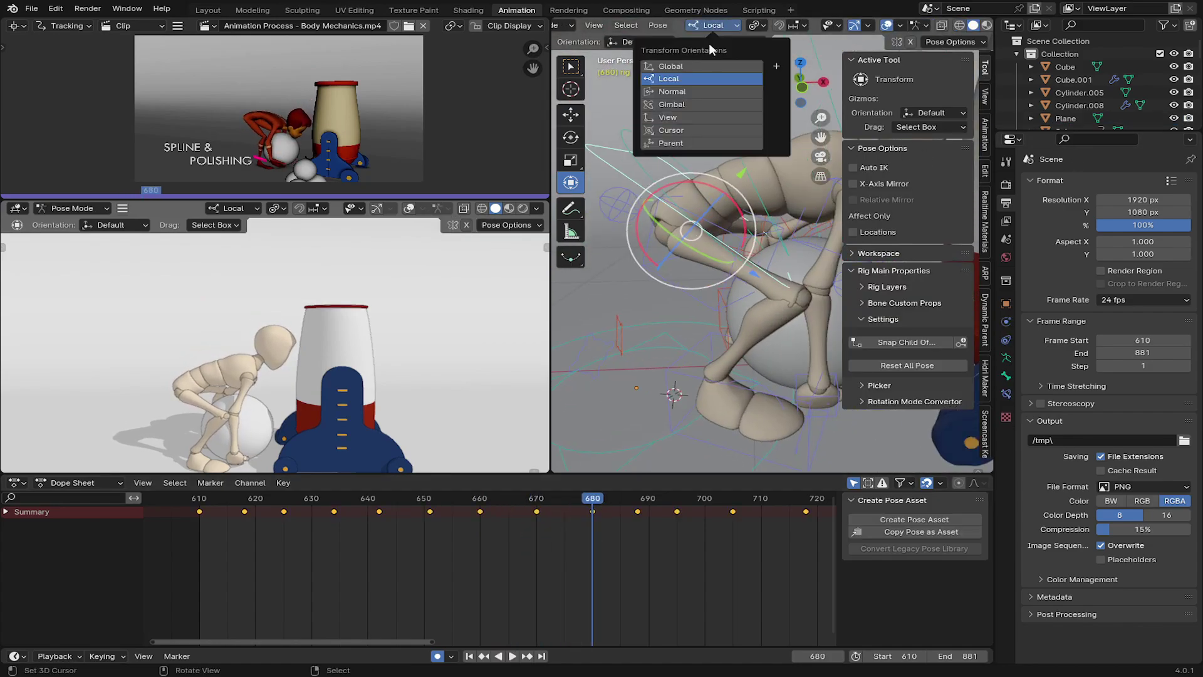
{"action": "left_click", "coordinate": [685, 66]}
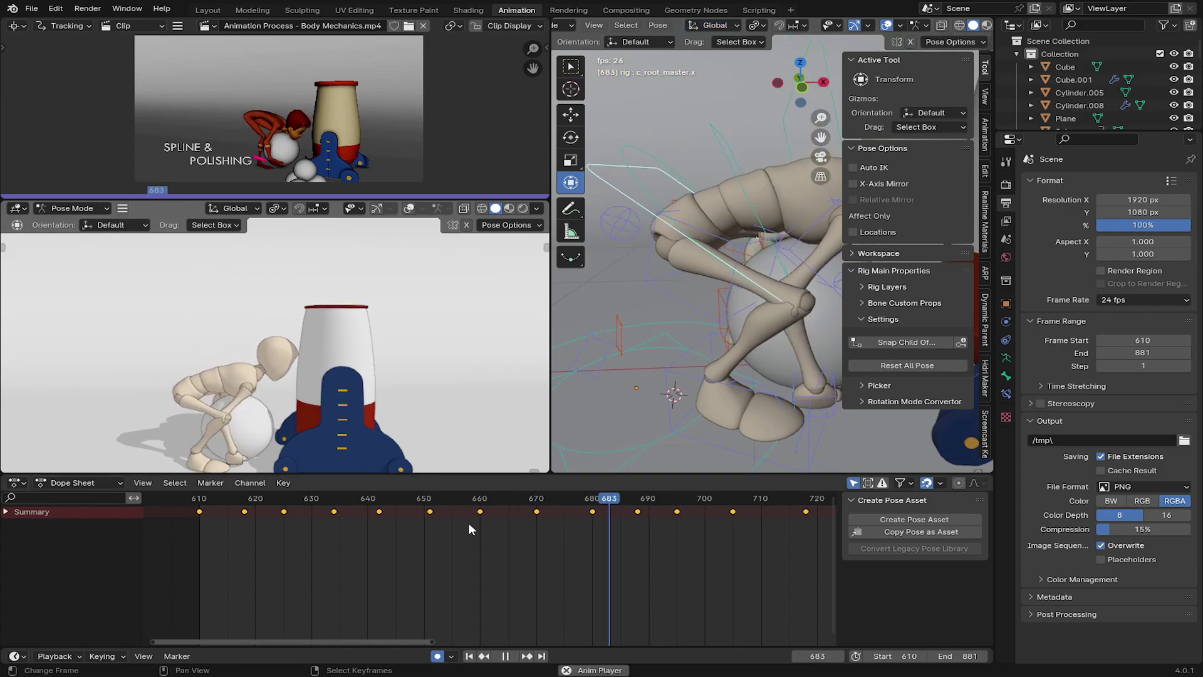
Adjust the root master control at frame 688, select the lower spine control, and play the crouch.
{"action": "key", "text": "shift+ctrl+space"}
{"action": "key", "text": "space"}
{"action": "left_click_drag", "start_coordinate": [587, 519], "coordinate": [637, 525]}
{"action": "left_click_drag", "start_coordinate": [718, 188], "coordinate": [714, 154]}
{"action": "right_click", "coordinate": [732, 164]}
{"action": "left_click", "coordinate": [495, 525]}
{"action": "key", "text": "space"}
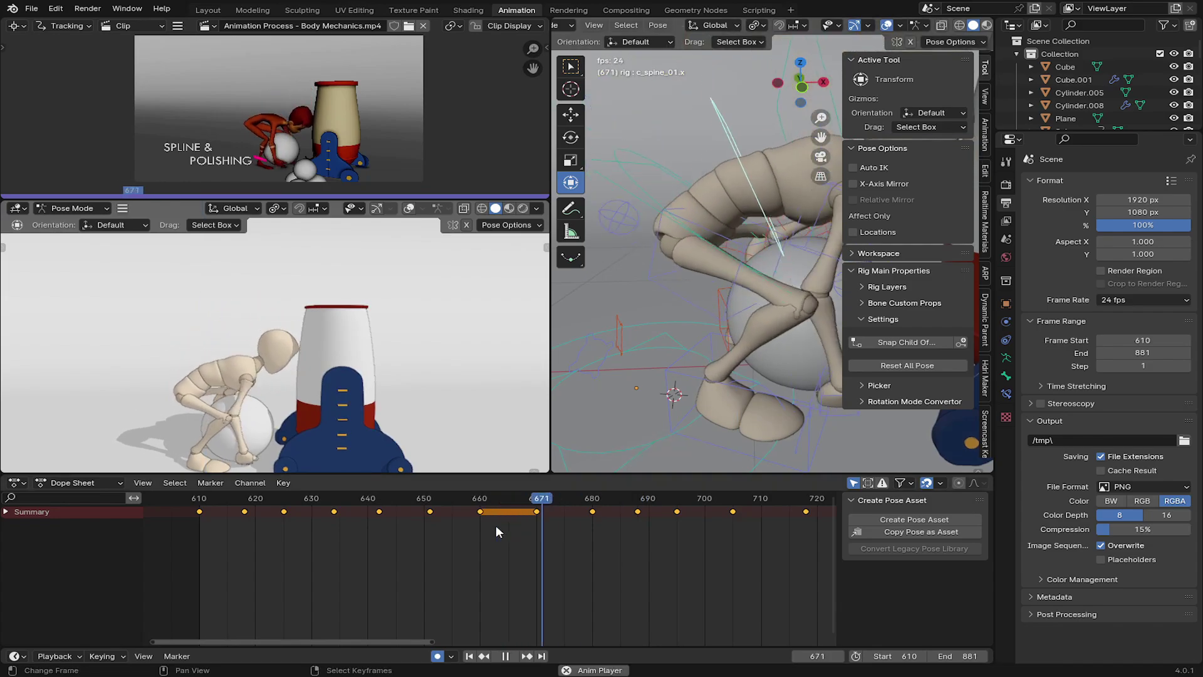
Raise the root master control slightly at frame 670 and play back the crouch.
{"action": "left_click", "coordinate": [495, 525]}
{"action": "left_click_drag", "start_coordinate": [573, 510], "coordinate": [536, 525]}
{"action": "key", "text": "space"}
{"action": "right_click", "coordinate": [612, 179]}
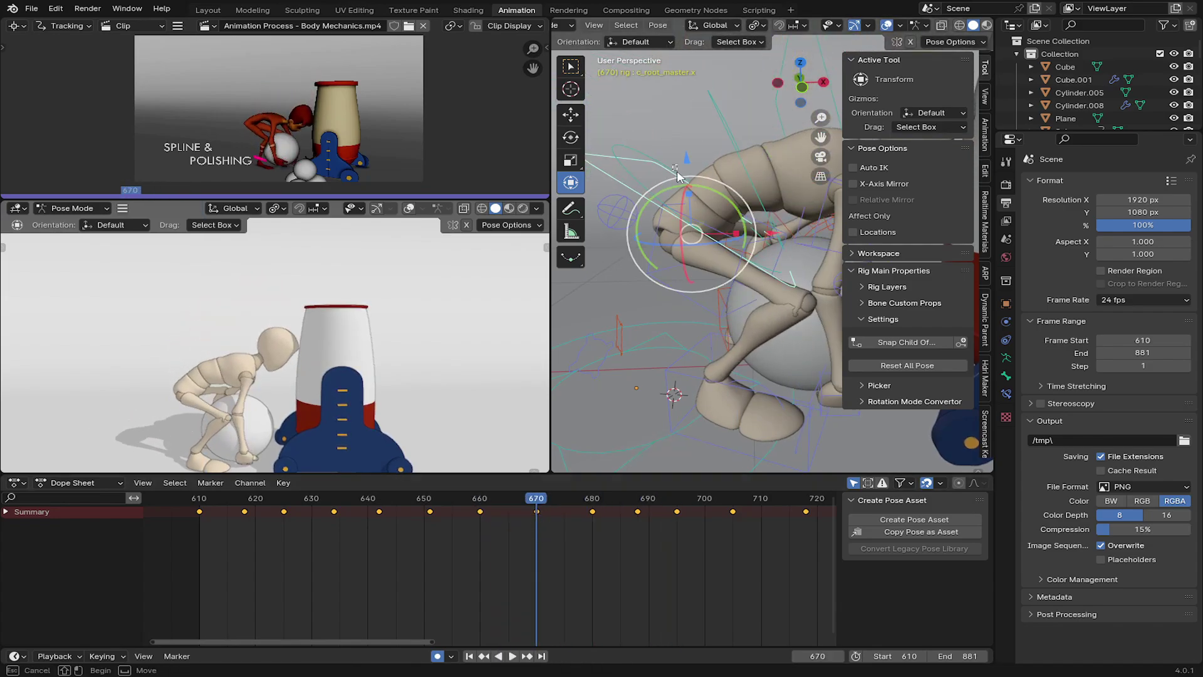
{"action": "left_click_drag", "start_coordinate": [687, 159], "coordinate": [690, 153]}
{"action": "left_click", "coordinate": [687, 166]}
{"action": "key", "text": "space"}
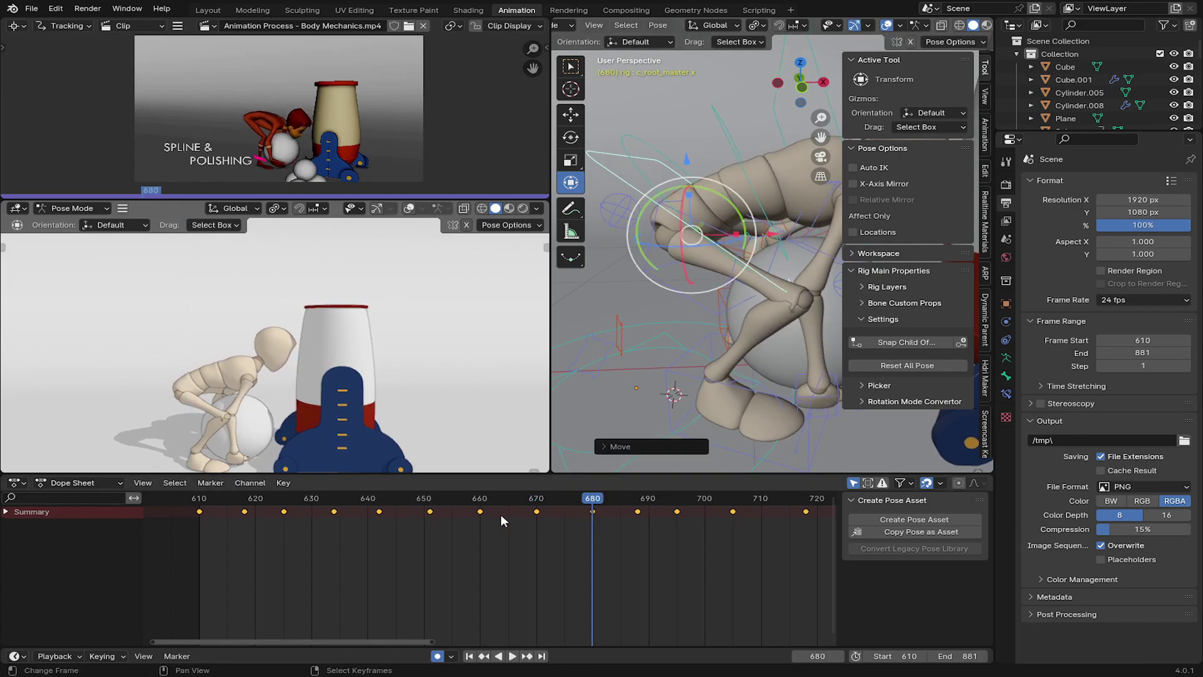
{"action": "left_click_drag", "start_coordinate": [501, 514], "coordinate": [445, 530]}
{"action": "key", "text": "space"}
{"action": "key", "text": "space"}
Rotate the root master control about -8° on the global Y axis at frame 692 and play the crouch.
{"action": "left_click_drag", "start_coordinate": [542, 523], "coordinate": [656, 512]}
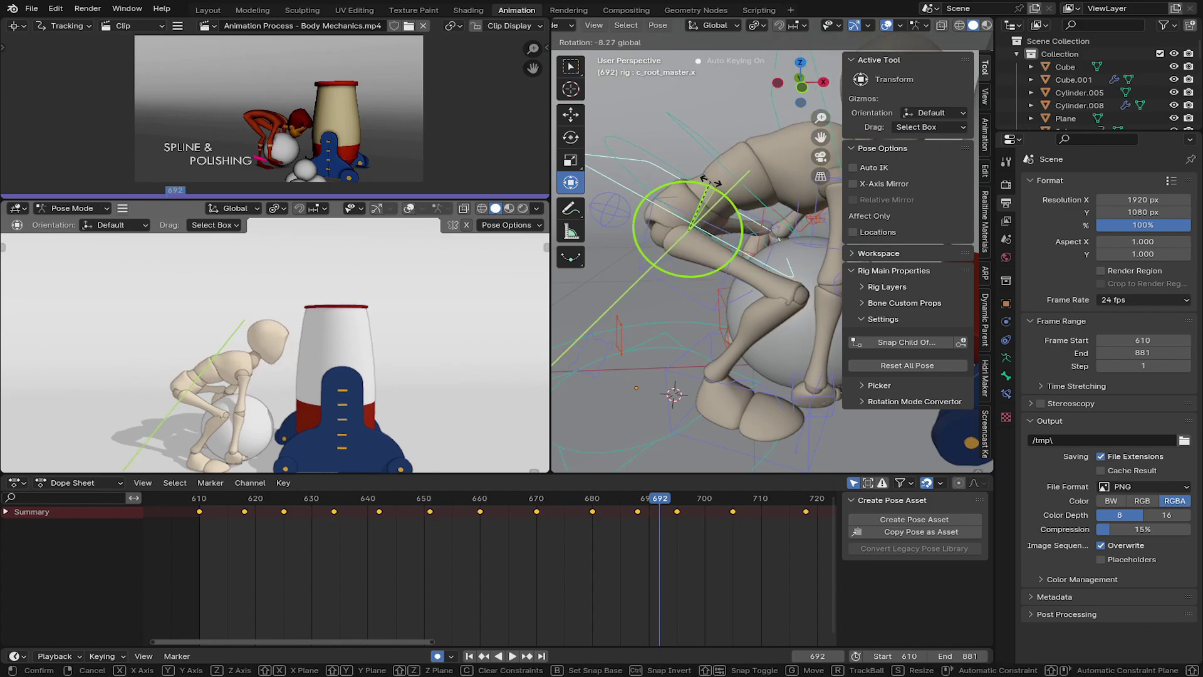
{"action": "key", "text": "space"}
{"action": "left_click", "coordinate": [550, 546]}
{"action": "left_click", "coordinate": [550, 546]}
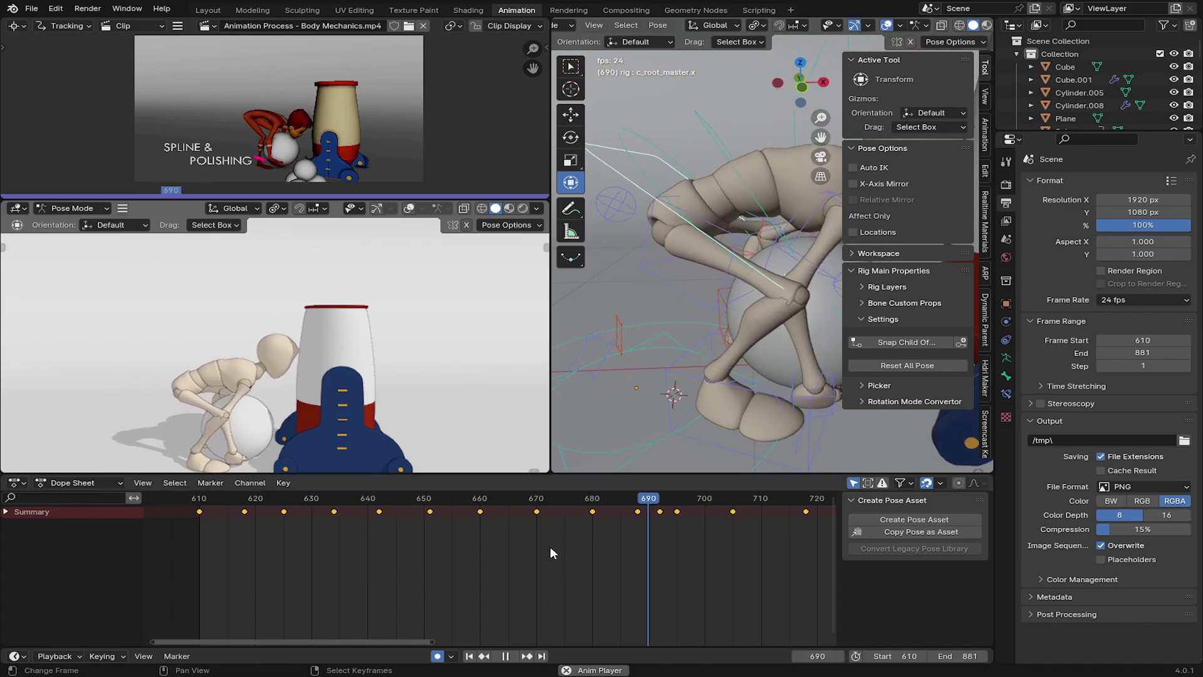
{"action": "left_click_drag", "start_coordinate": [550, 547], "coordinate": [675, 510]}
{"action": "key", "text": "space"}
Try moving the frame 694 keyframes of all controls to frame 695, play the result, and undo the change.
{"action": "key", "text": "a"}
{"action": "scroll", "coordinate": [678, 509], "scroll_direction": "up", "scroll_amount": 10}
{"action": "middle_click_drag", "start_coordinate": [667, 508], "coordinate": [593, 506]}
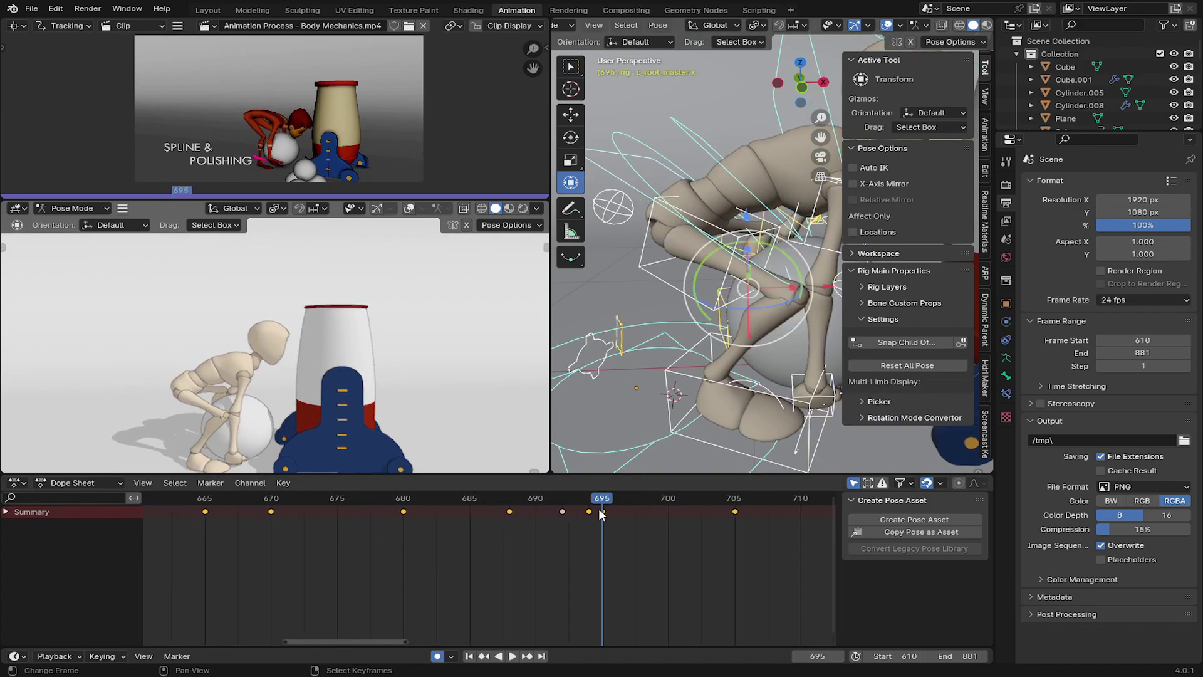
{"action": "right_click", "coordinate": [589, 511]}
{"action": "key", "text": "g"}
{"action": "left_click", "coordinate": [602, 512]}
{"action": "key", "text": "space"}
{"action": "left_click", "coordinate": [505, 532]}
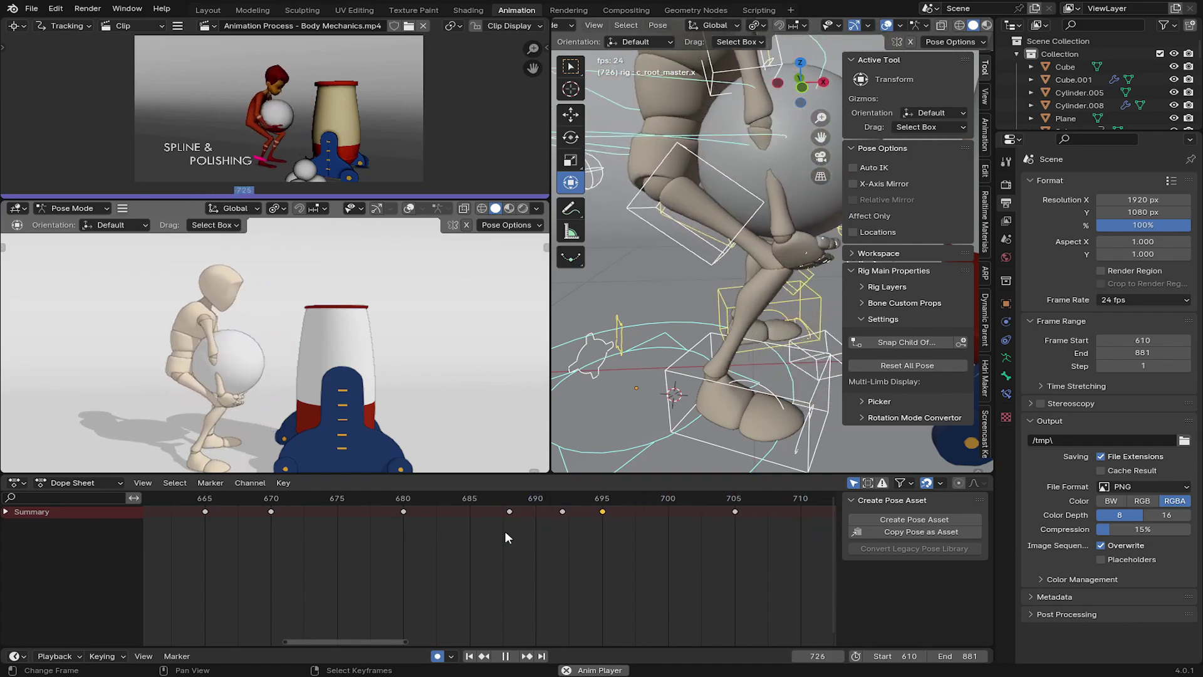
{"action": "key", "text": "space"}
{"action": "key", "text": "ctrl+z"}
{"action": "key", "text": "ctrl+z"}
{"action": "key", "text": "ctrl+z"}
Play back the lift from around frame 691 and save the file.
{"action": "left_click_drag", "start_coordinate": [602, 537], "coordinate": [837, 539]}
{"action": "scroll", "coordinate": [742, 537], "scroll_direction": "down", "scroll_amount": 5}
{"action": "middle_click_drag", "start_coordinate": [742, 537], "coordinate": [647, 536]}
{"action": "left_click", "coordinate": [434, 533]}
{"action": "key", "text": "space"}
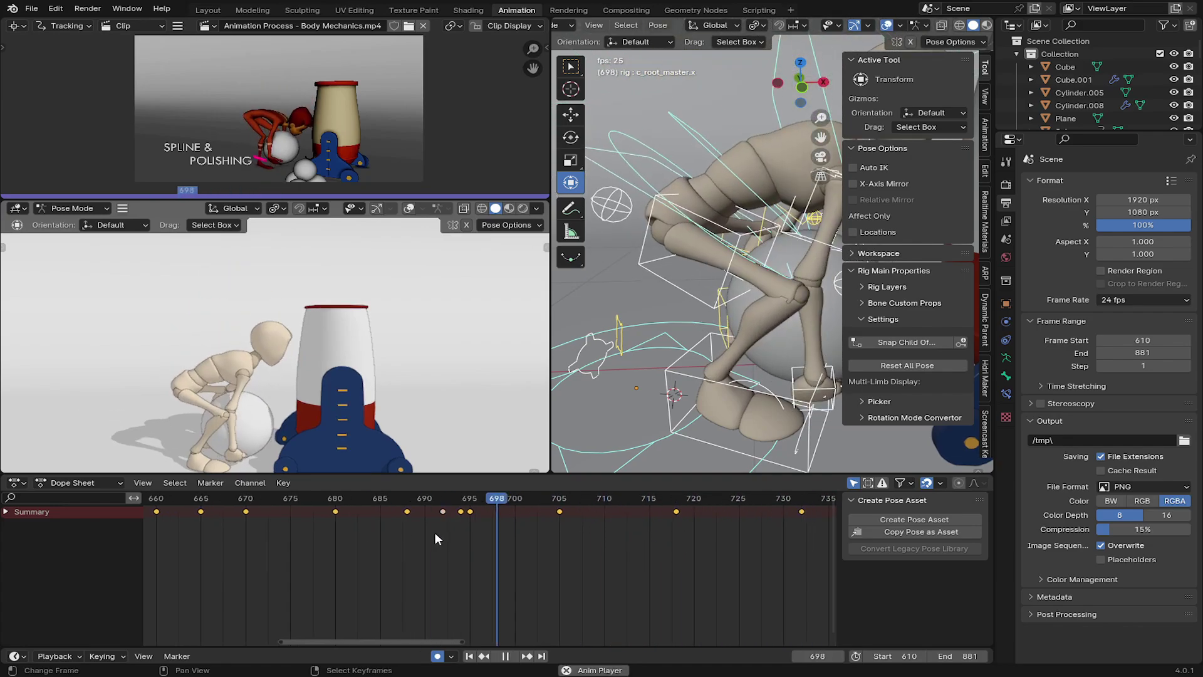
{"action": "key", "text": "ctrl+s"}
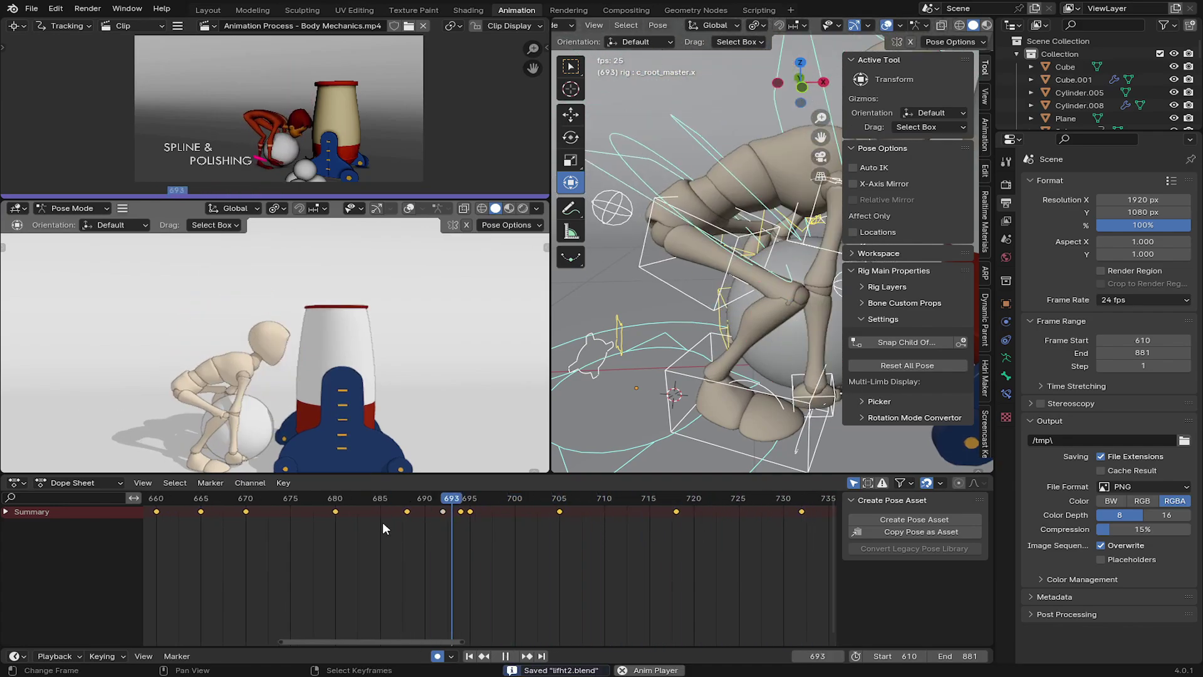
Adjust the root master control's pose at frame 705 and play back the lift.
{"action": "key", "text": "space"}
{"action": "left_click_drag", "start_coordinate": [442, 527], "coordinate": [558, 528]}
{"action": "right_click", "coordinate": [557, 223]}
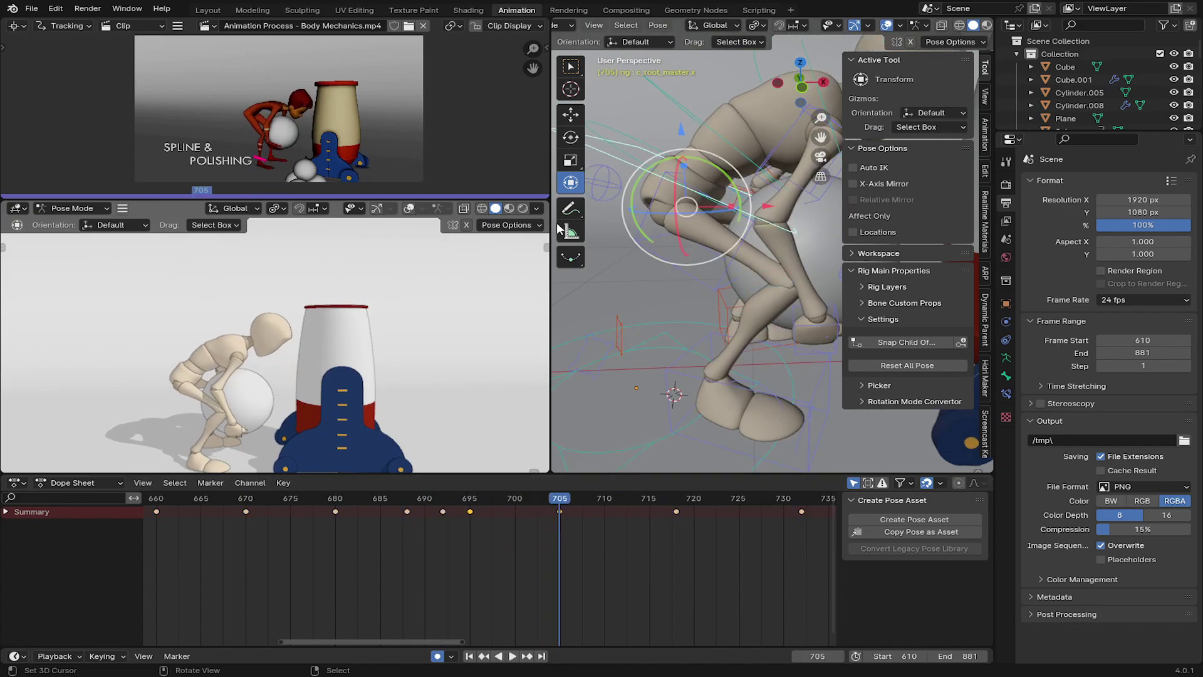
{"action": "key", "text": "space"}
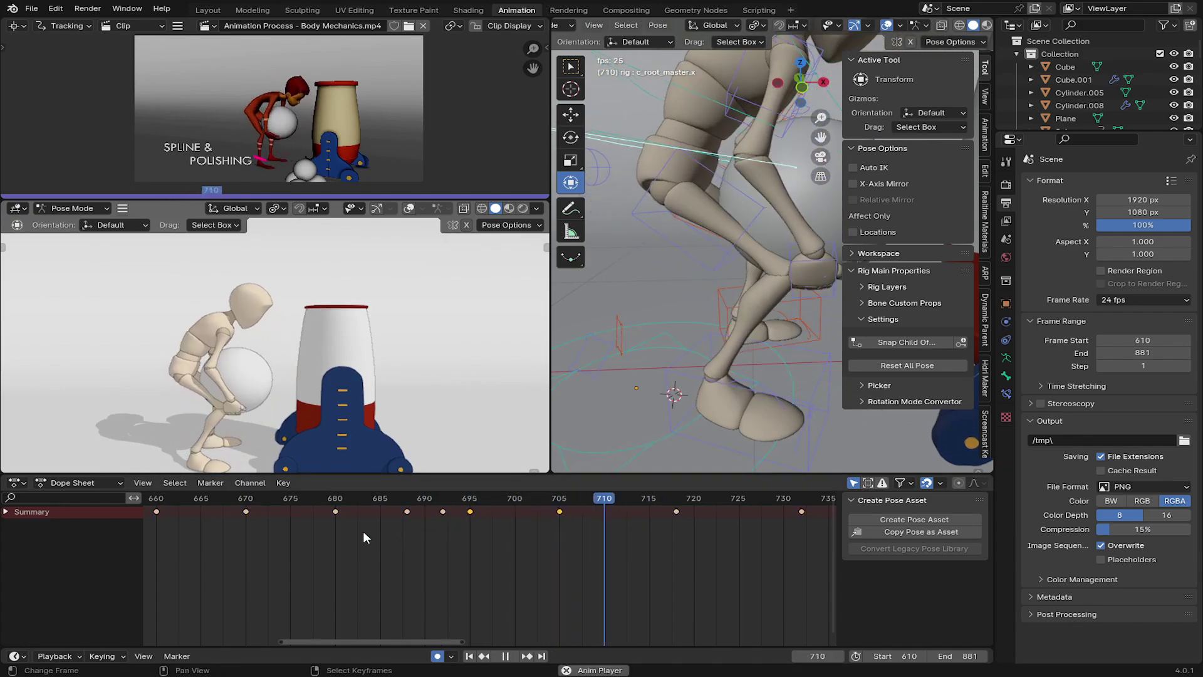
{"action": "key", "text": "space"}
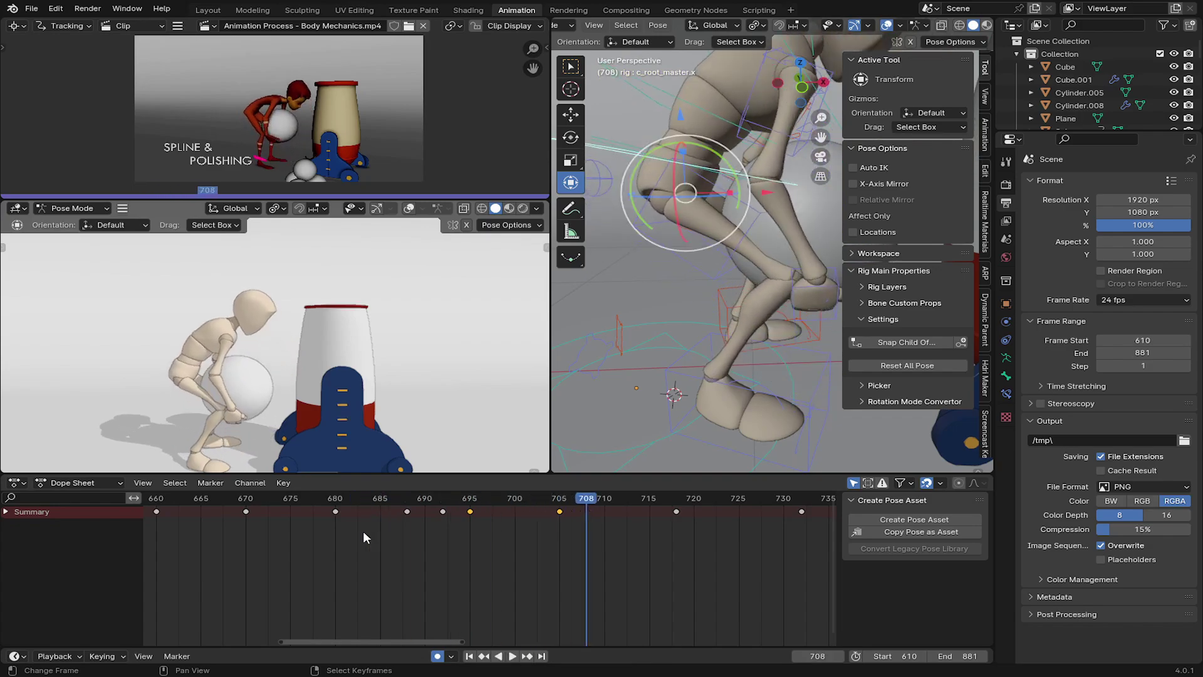
Adjust the root master and lower spine controls at frame 710 and play back the lift.
{"action": "left_click_drag", "start_coordinate": [363, 532], "coordinate": [605, 512]}
{"action": "scroll", "coordinate": [634, 298], "scroll_direction": "down", "scroll_amount": 4}
{"action": "left_click_drag", "start_coordinate": [757, 212], "coordinate": [770, 204]}
{"action": "left_click", "coordinate": [741, 217]}
{"action": "left_click_drag", "start_coordinate": [589, 504], "coordinate": [467, 533]}
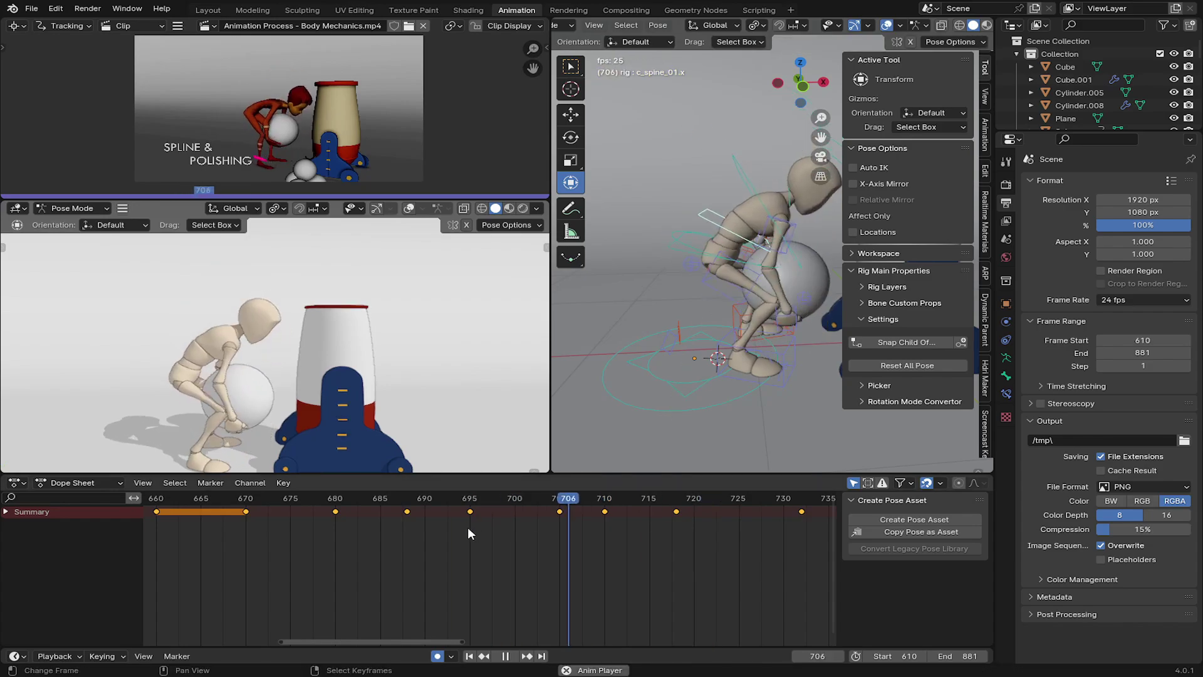
{"action": "key", "text": "space"}
Lower the root master control slightly at frame 732 and rotate it about 2.4° at frame 718, checking the motion in playback.
{"action": "middle_click_drag", "start_coordinate": [632, 527], "coordinate": [466, 520]}
{"action": "left_click_drag", "start_coordinate": [458, 504], "coordinate": [570, 503]}
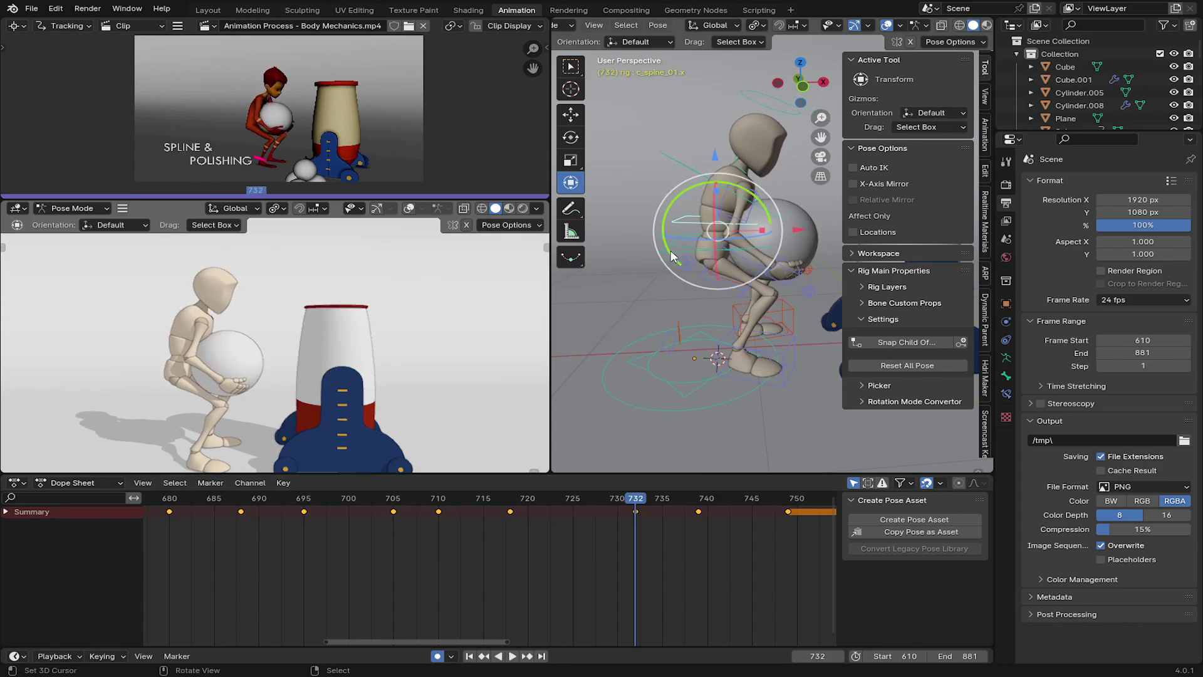
{"action": "right_click", "coordinate": [670, 253]}
{"action": "middle_click_drag", "start_coordinate": [671, 253], "coordinate": [677, 244]}
{"action": "left_click_drag", "start_coordinate": [721, 172], "coordinate": [721, 181]}
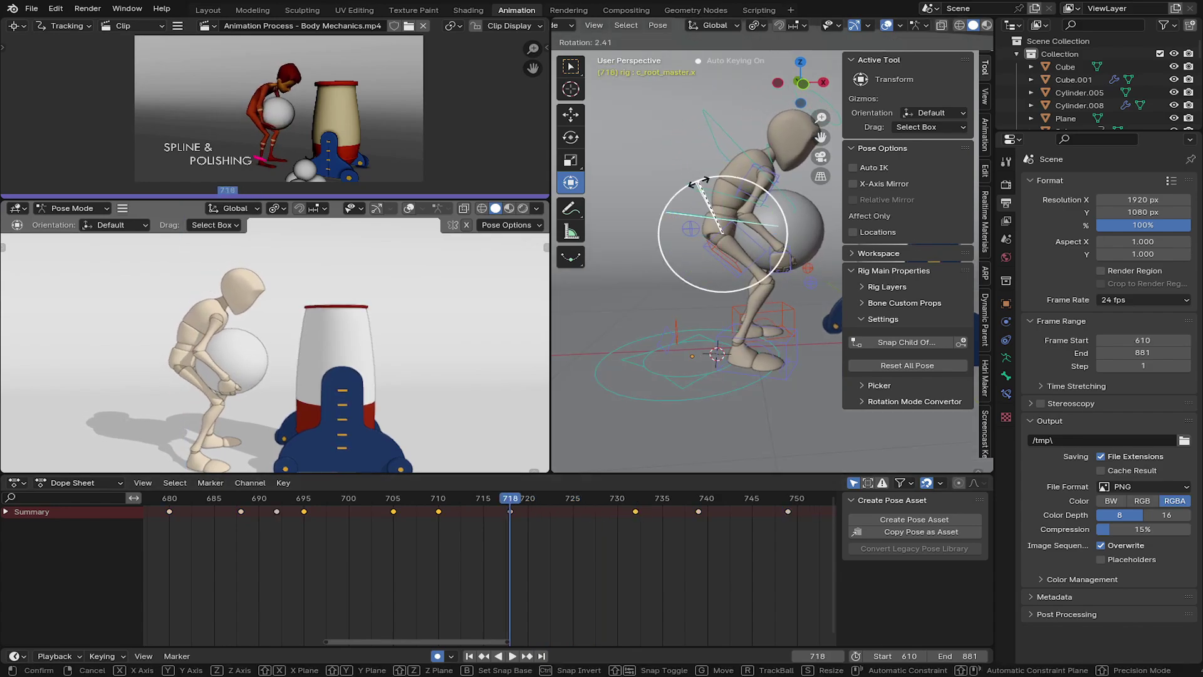
{"action": "key", "text": "space"}
{"action": "key", "text": "space"}
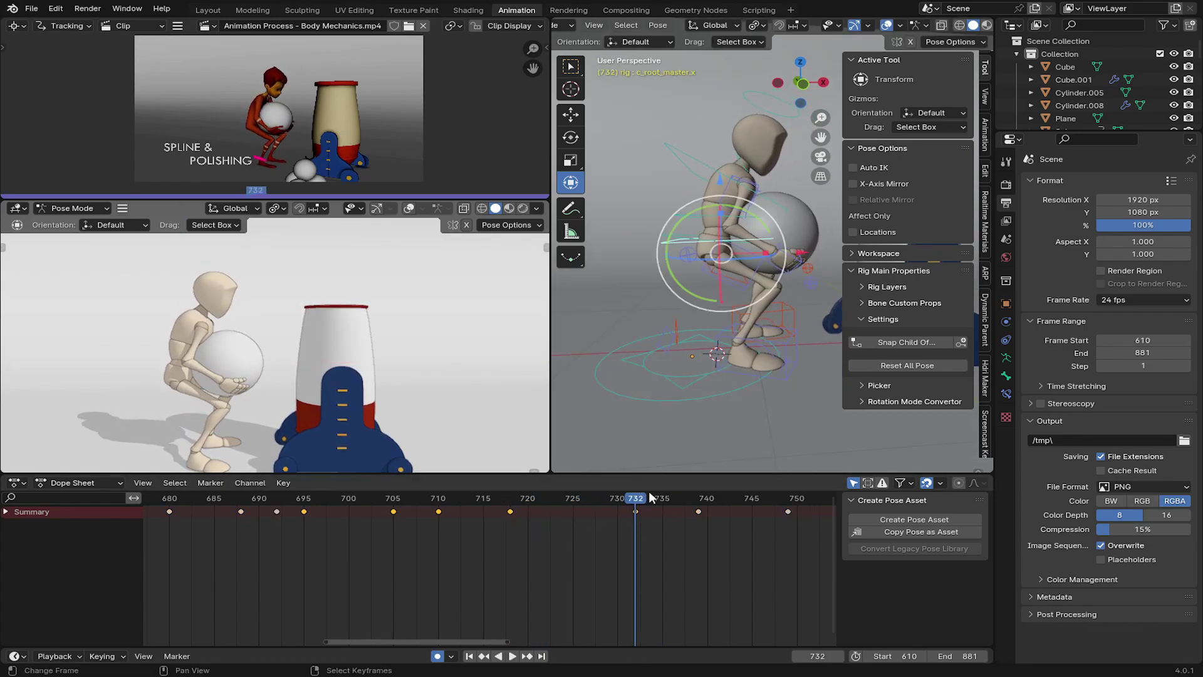
Move the root master control's frame 732 keyframe to frame 729, testing the timing in playback.
{"action": "left_click", "coordinate": [537, 526]}
{"action": "key", "text": "space"}
{"action": "key", "text": "Escape"}
{"action": "key", "text": "g"}
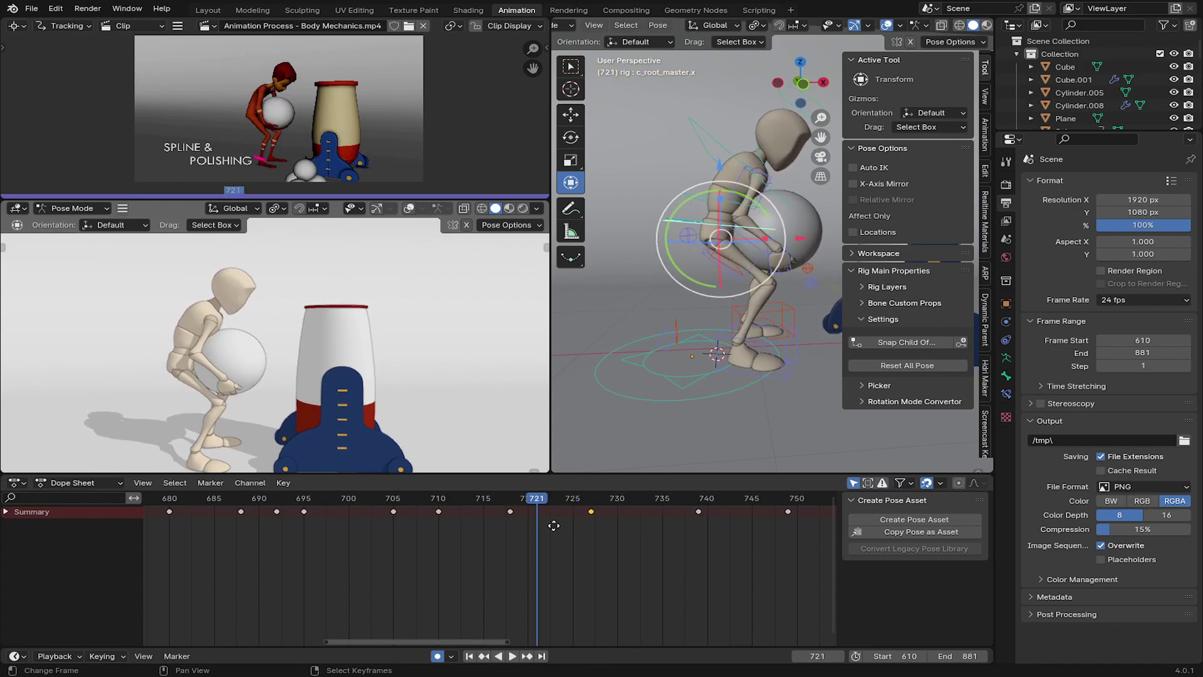
{"action": "left_click", "coordinate": [553, 526]}
{"action": "key", "text": "space"}
{"action": "left_click", "coordinate": [508, 519]}
{"action": "left_click", "coordinate": [355, 527]}
{"action": "left_click", "coordinate": [355, 527]}
{"action": "left_click", "coordinate": [599, 523]}
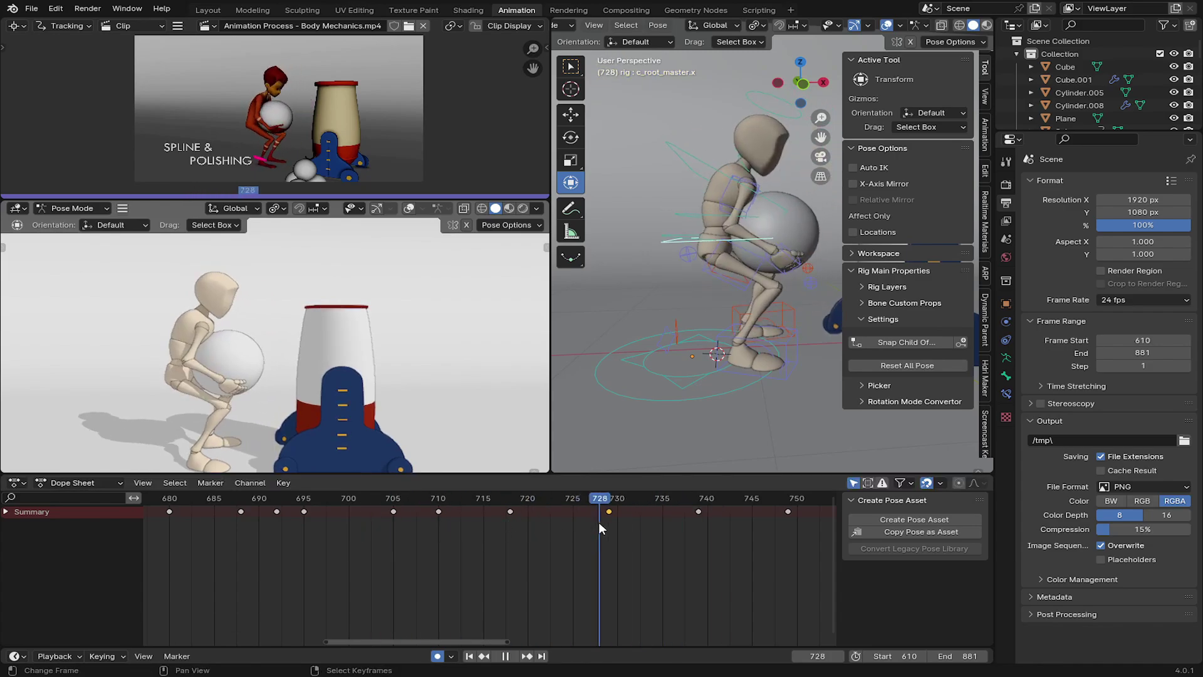
Reposition the ball against the character's hands at frame 729 and play back the lift.
{"action": "right_click", "coordinate": [787, 227]}
{"action": "scroll", "coordinate": [784, 226], "scroll_direction": "up", "scroll_amount": 4}
{"action": "key", "text": "ctrl+Tab"}
{"action": "right_click", "coordinate": [783, 225]}
{"action": "middle_click_drag", "start_coordinate": [783, 226], "coordinate": [792, 213]}
{"action": "key", "text": "g"}
{"action": "left_click", "coordinate": [790, 223]}
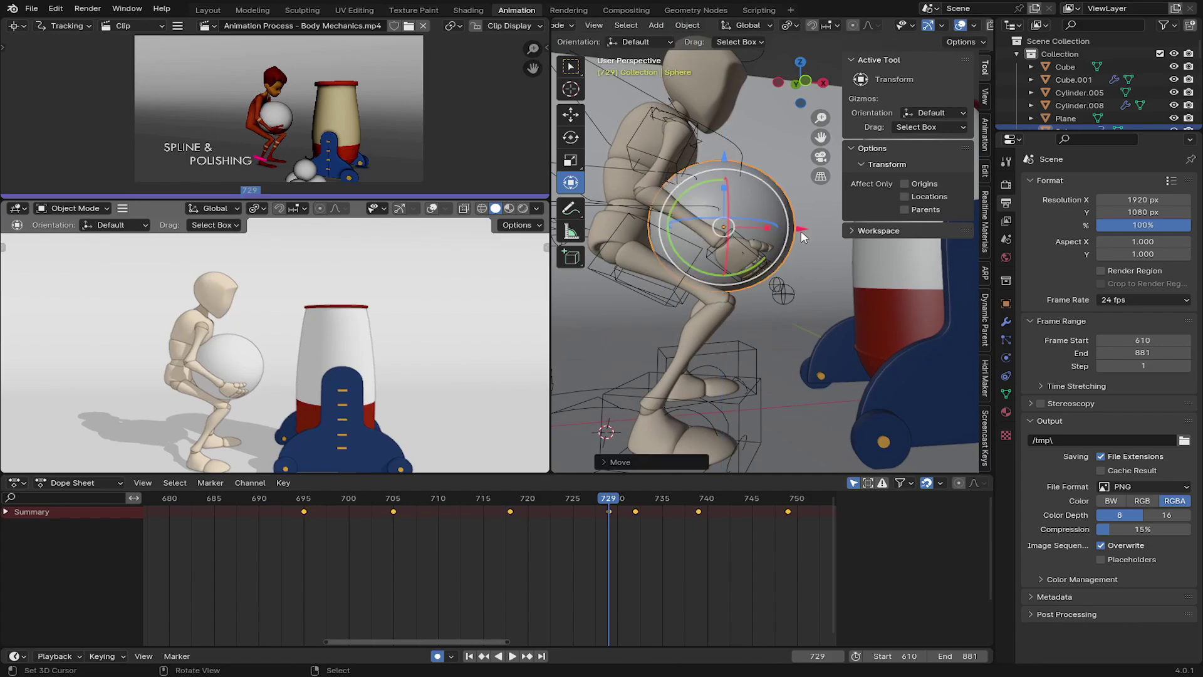
{"action": "key", "text": "space"}
{"action": "left_click", "coordinate": [563, 522]}
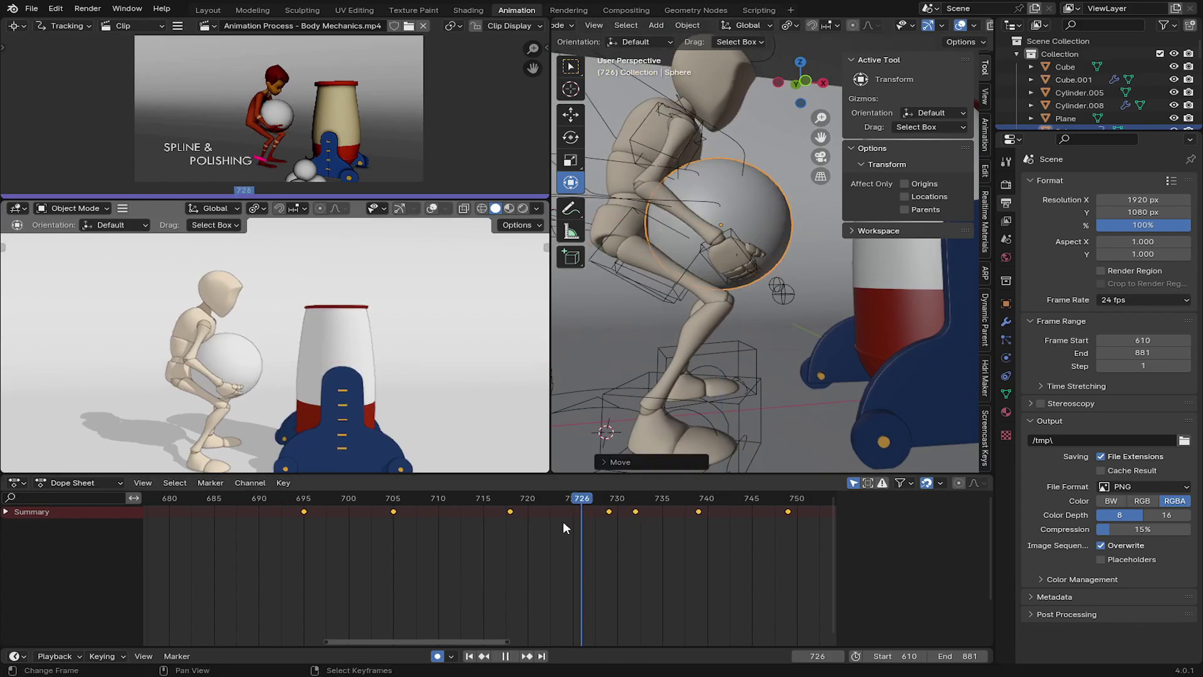
{"action": "left_click", "coordinate": [479, 518]}
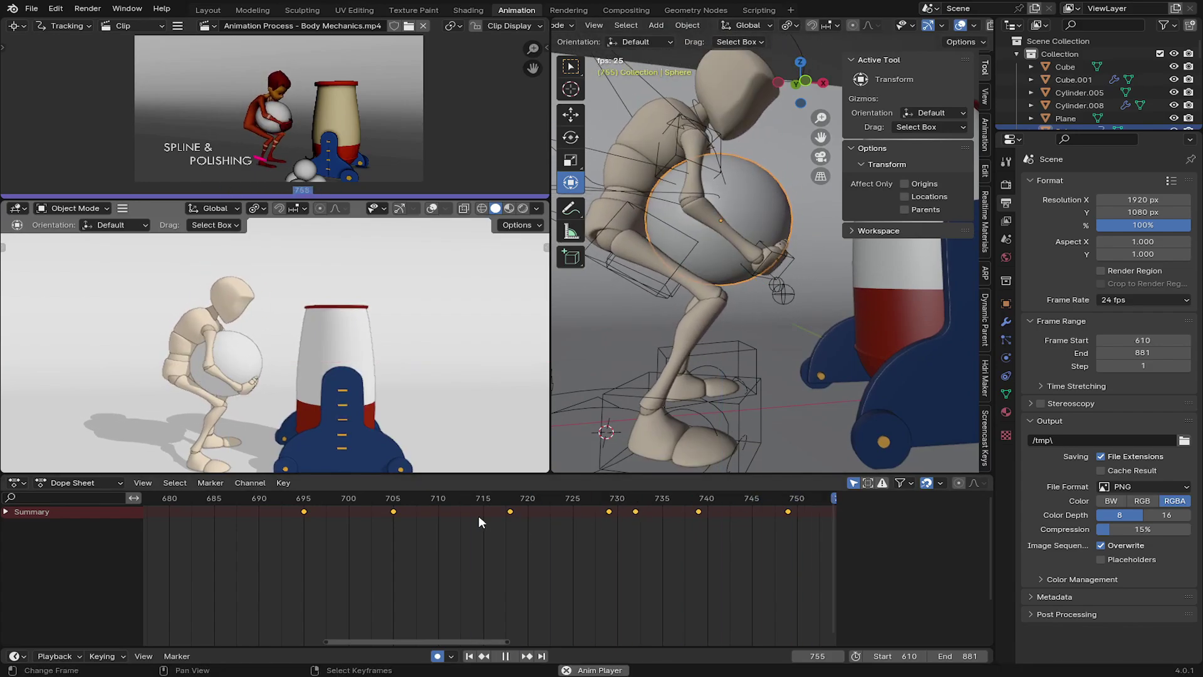
{"action": "key", "text": "space"}
Move the ball vertically at frame 767 to fit the character's hold.
{"action": "left_click_drag", "start_coordinate": [359, 538], "coordinate": [729, 525]}
{"action": "middle_click_drag", "start_coordinate": [726, 525], "coordinate": [559, 531]}
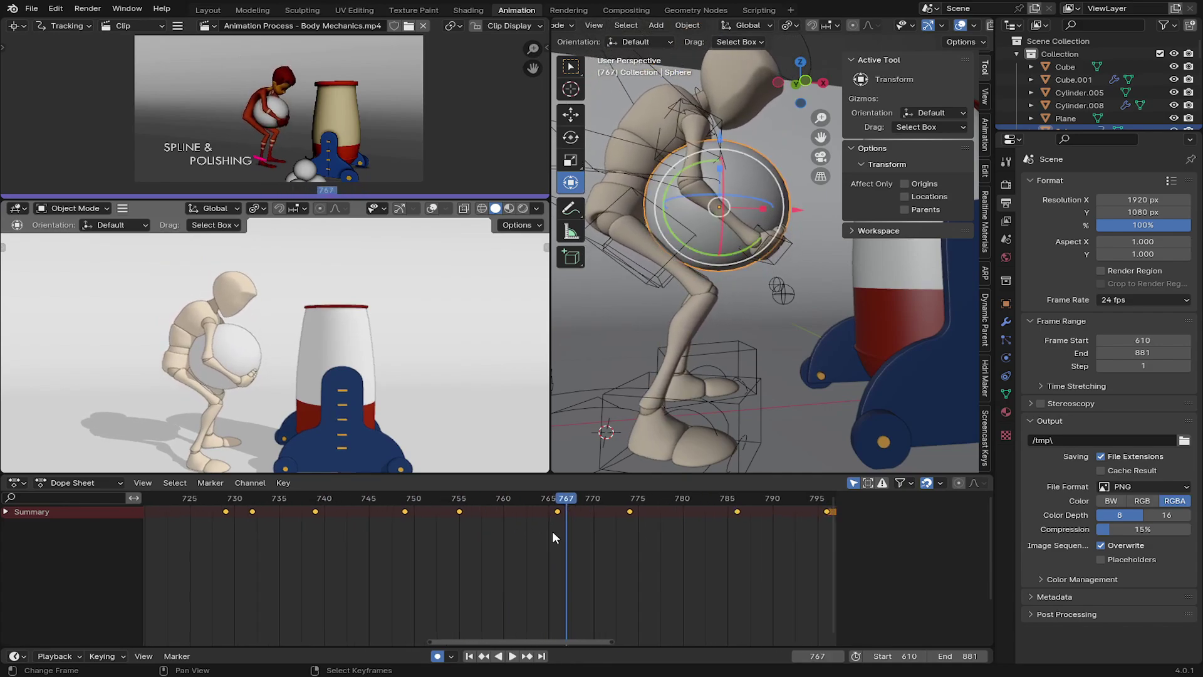
{"action": "left_click_drag", "start_coordinate": [551, 531], "coordinate": [532, 513]}
{"action": "key", "text": "space"}
{"action": "middle_click_drag", "start_coordinate": [652, 295], "coordinate": [787, 258]}
{"action": "key", "text": "g"}
{"action": "key", "text": "z"}
{"action": "left_click", "coordinate": [750, 205]}
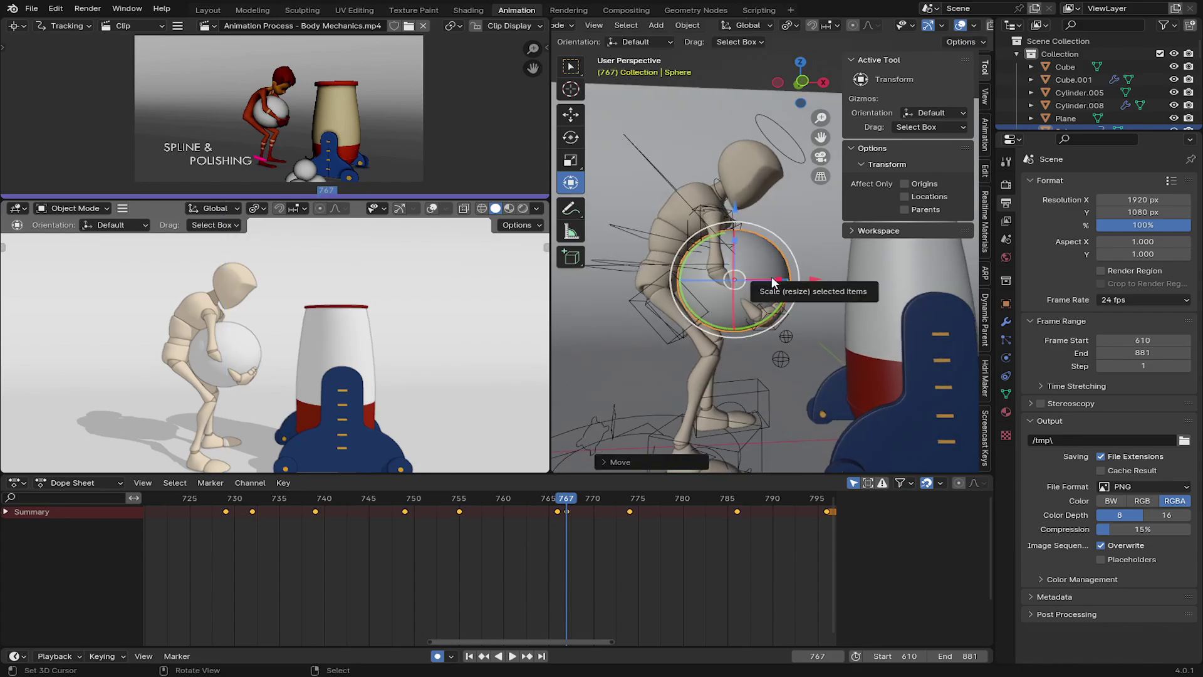
Try deleting the rig's keyframe at frame 766 and play back the motion.
{"action": "left_click_drag", "start_coordinate": [637, 524], "coordinate": [607, 515]}
{"action": "right_click", "coordinate": [613, 265], "text": "shift"}
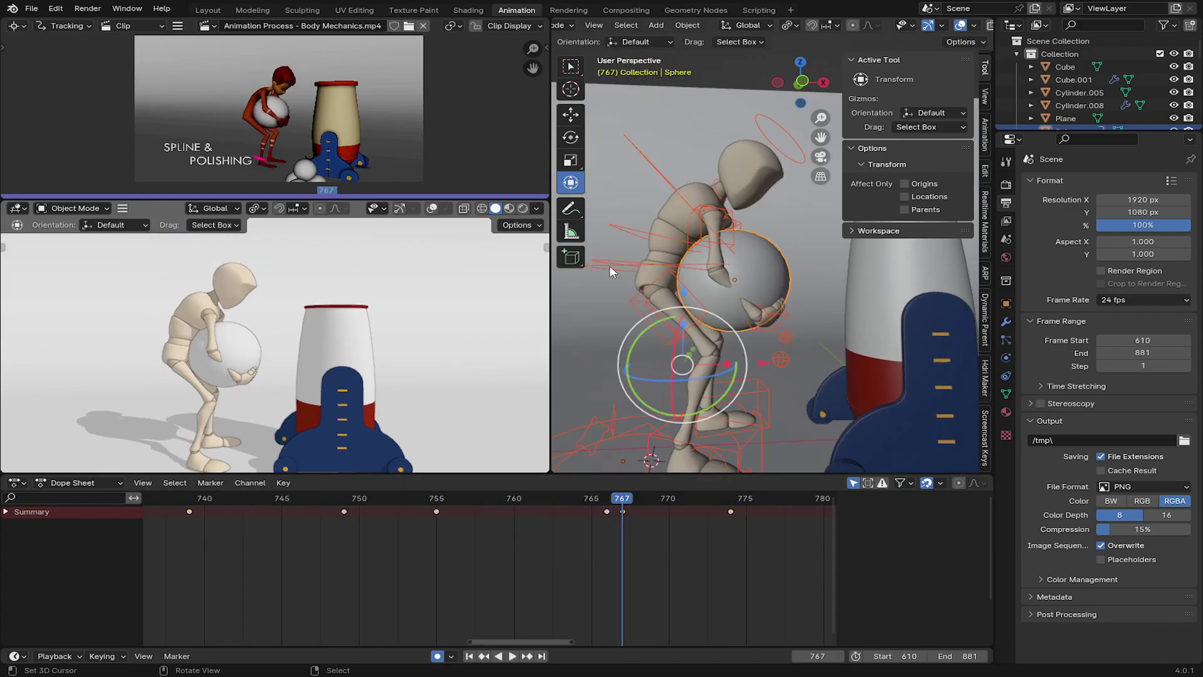
{"action": "key", "text": "ctrl+Tab"}
{"action": "key", "text": "x"}
{"action": "left_click", "coordinate": [608, 520]}
{"action": "left_click", "coordinate": [448, 516]}
{"action": "key", "text": "space"}
{"action": "left_click", "coordinate": [620, 510]}
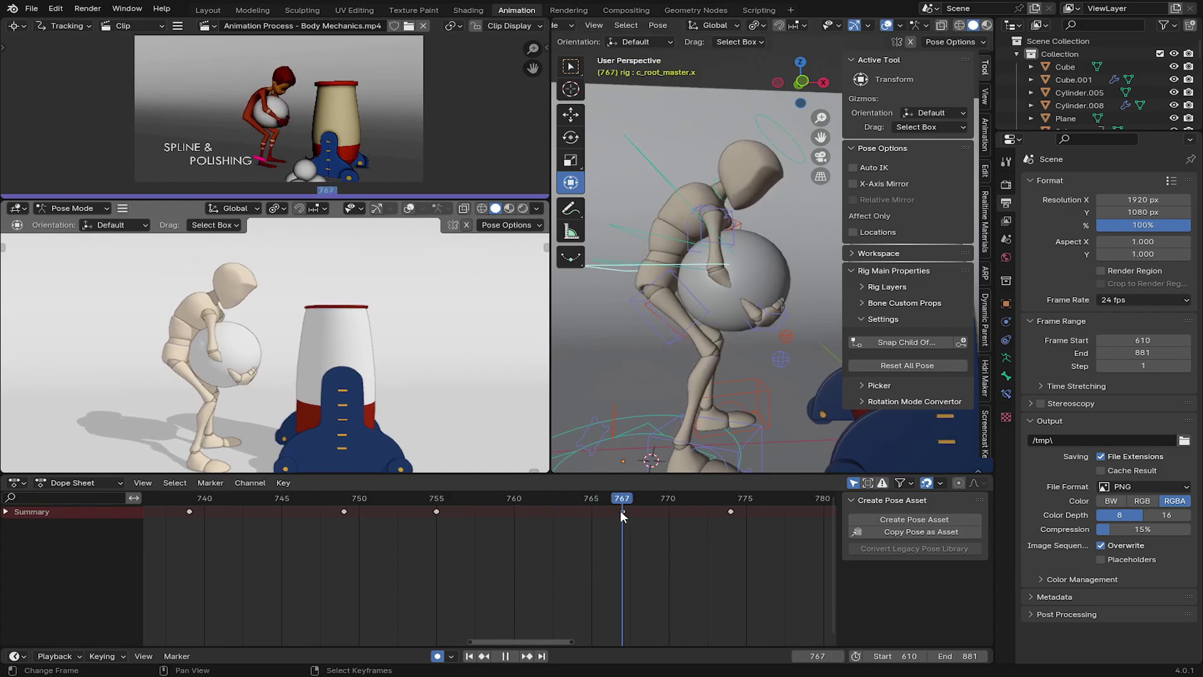
{"action": "key", "text": "space"}
Try rotating the c_spine_02.x control at frame 767, check it in playback and undo the last change.
{"action": "left_click_drag", "start_coordinate": [644, 214], "coordinate": [668, 183]}
{"action": "right_click", "coordinate": [665, 177]}
{"action": "left_click", "coordinate": [607, 517]}
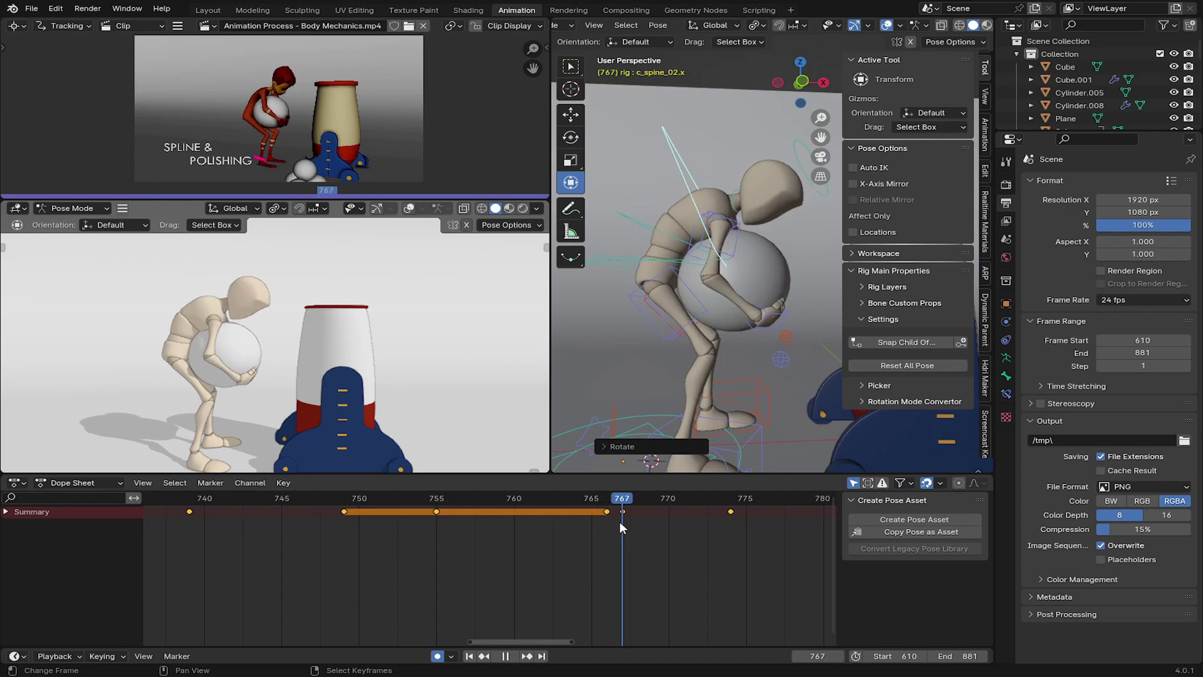
{"action": "key", "text": "space"}
{"action": "key", "text": "ctrl+z"}
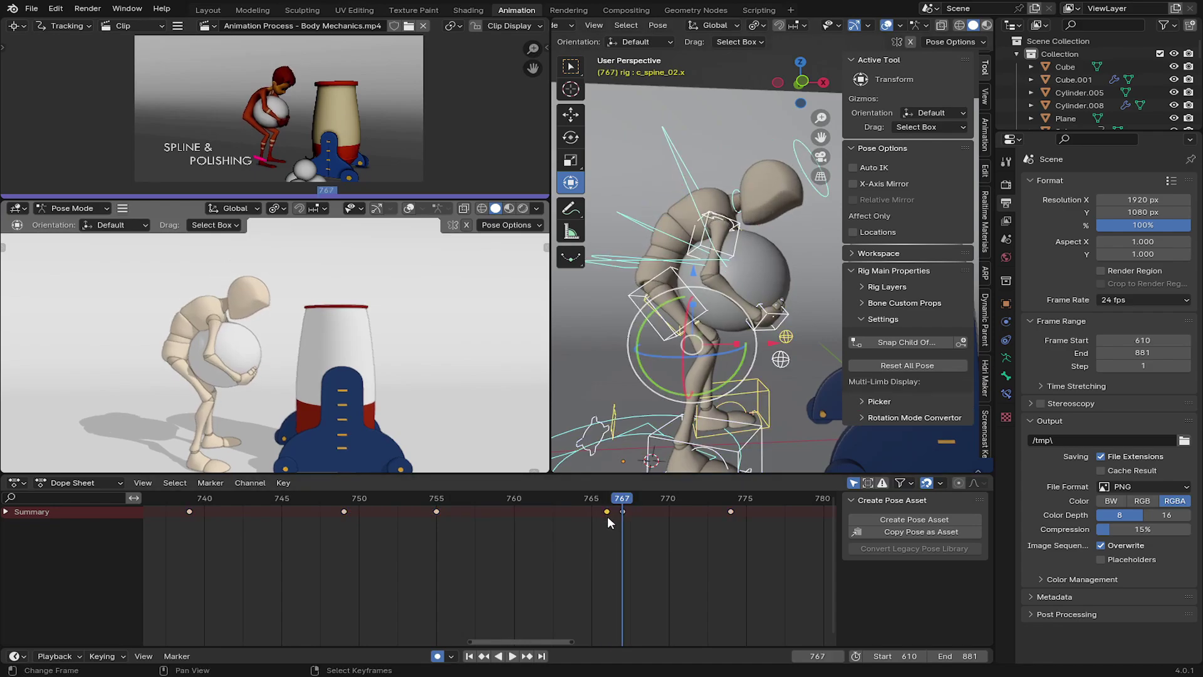
Move the rig's frame 766 keyframe to frame 767, adjust the c_spine_02.x rotation there and play it back.
{"action": "right_click_drag", "start_coordinate": [607, 515], "coordinate": [622, 520]}
{"action": "right_click", "coordinate": [656, 230]}
{"action": "left_click_drag", "start_coordinate": [676, 201], "coordinate": [689, 169]}
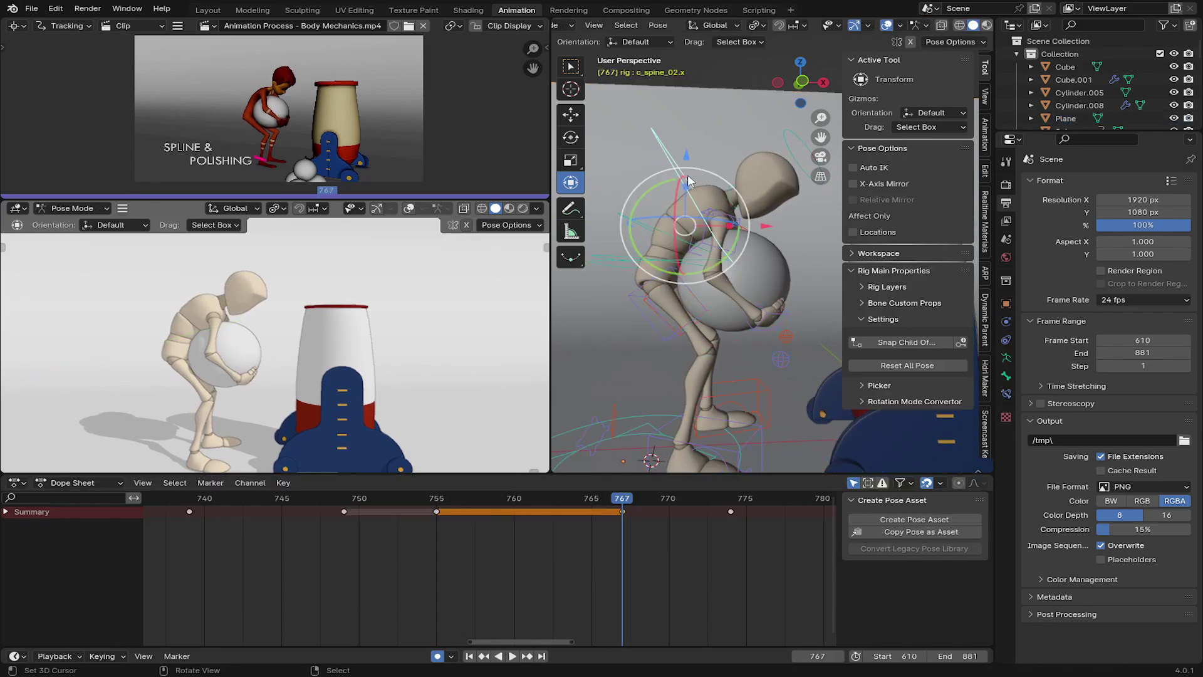
{"action": "right_click", "coordinate": [691, 180]}
{"action": "left_click", "coordinate": [501, 513]}
{"action": "key", "text": "space"}
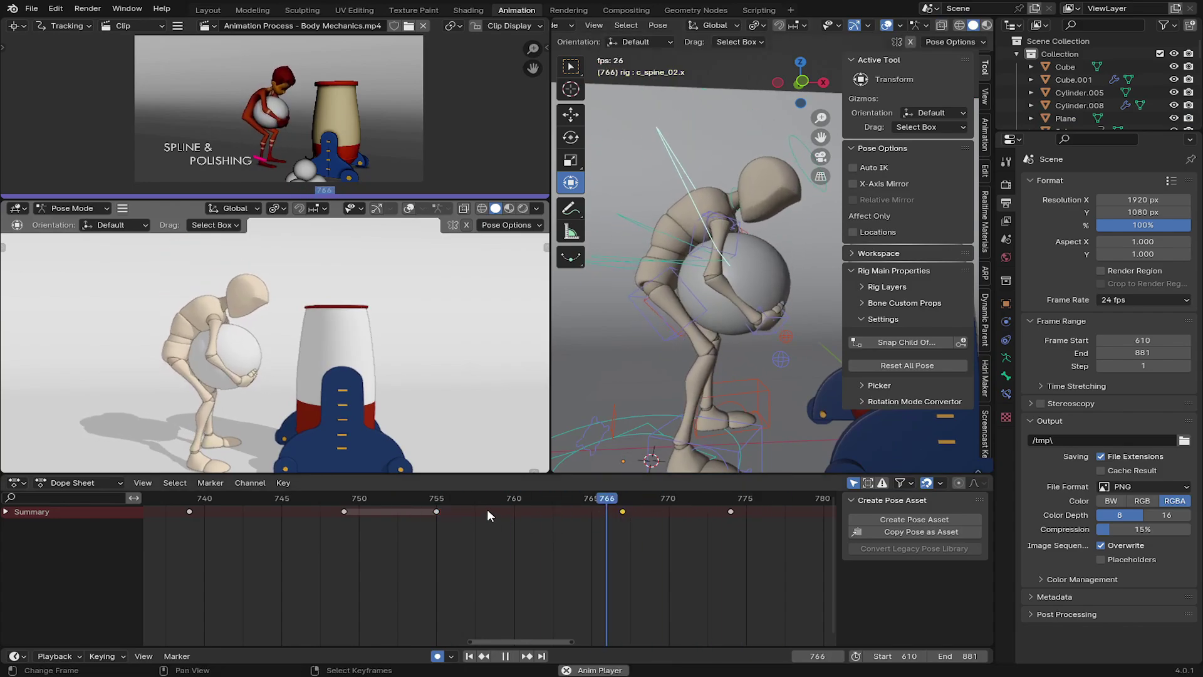
{"action": "left_click", "coordinate": [539, 519]}
{"action": "key", "text": "space"}
Refine the spine controls at frames 763 and 774 and play back the lift.
{"action": "mouse_move", "coordinate": [651, 191]}
{"action": "left_mouse_down"}
{"action": "mouse_move", "coordinate": [666, 180]}
{"action": "mouse_move", "coordinate": [666, 200]}
{"action": "left_mouse_up"}
{"action": "right_click", "coordinate": [645, 229]}
{"action": "key", "text": "space"}
{"action": "left_click_drag", "start_coordinate": [603, 533], "coordinate": [726, 553]}
{"action": "left_click_drag", "start_coordinate": [632, 202], "coordinate": [639, 203]}
{"action": "middle_click_drag", "start_coordinate": [815, 543], "coordinate": [630, 543]}
{"action": "left_click_drag", "start_coordinate": [630, 543], "coordinate": [371, 546]}
{"action": "key", "text": "space"}
{"action": "left_click", "coordinate": [351, 555]}
{"action": "left_click", "coordinate": [351, 556]}
Examine the lift and ball placement in playback from a wider camera view.
{"action": "scroll", "coordinate": [295, 438], "scroll_direction": "down", "scroll_amount": 4}
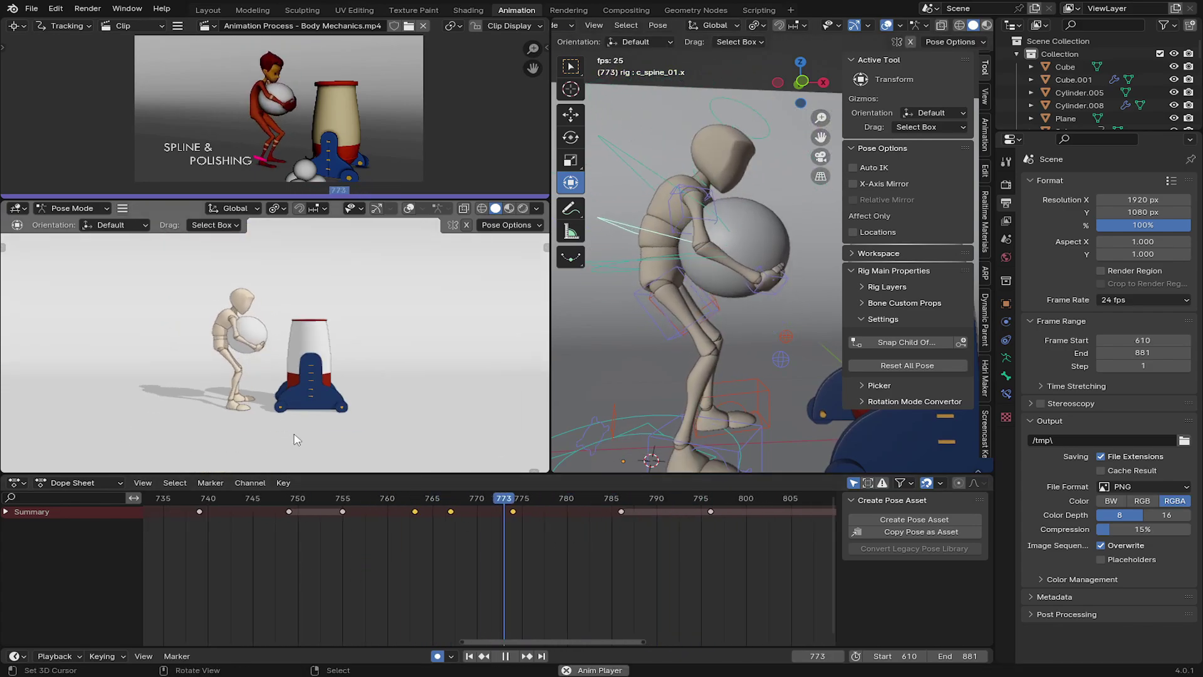
{"action": "scroll", "coordinate": [245, 564], "scroll_direction": "down", "scroll_amount": 7}
{"action": "left_click", "coordinate": [242, 565]}
{"action": "scroll", "coordinate": [243, 565], "scroll_direction": "down", "scroll_amount": 7}
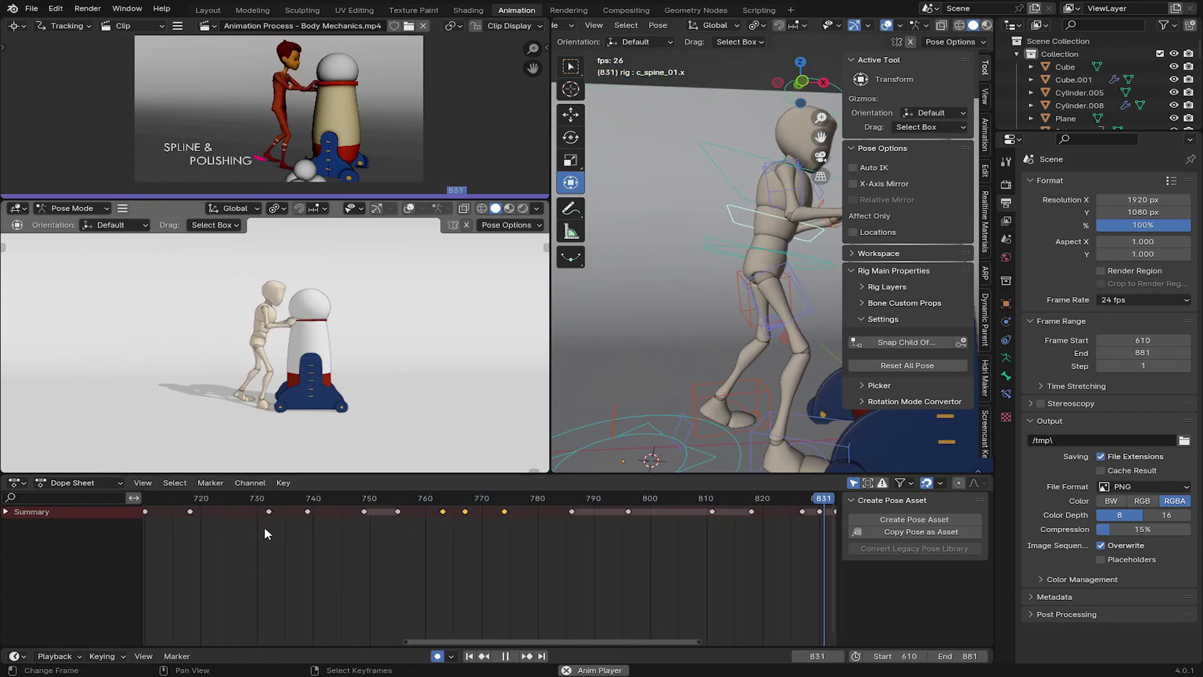
{"action": "left_click", "coordinate": [241, 529]}
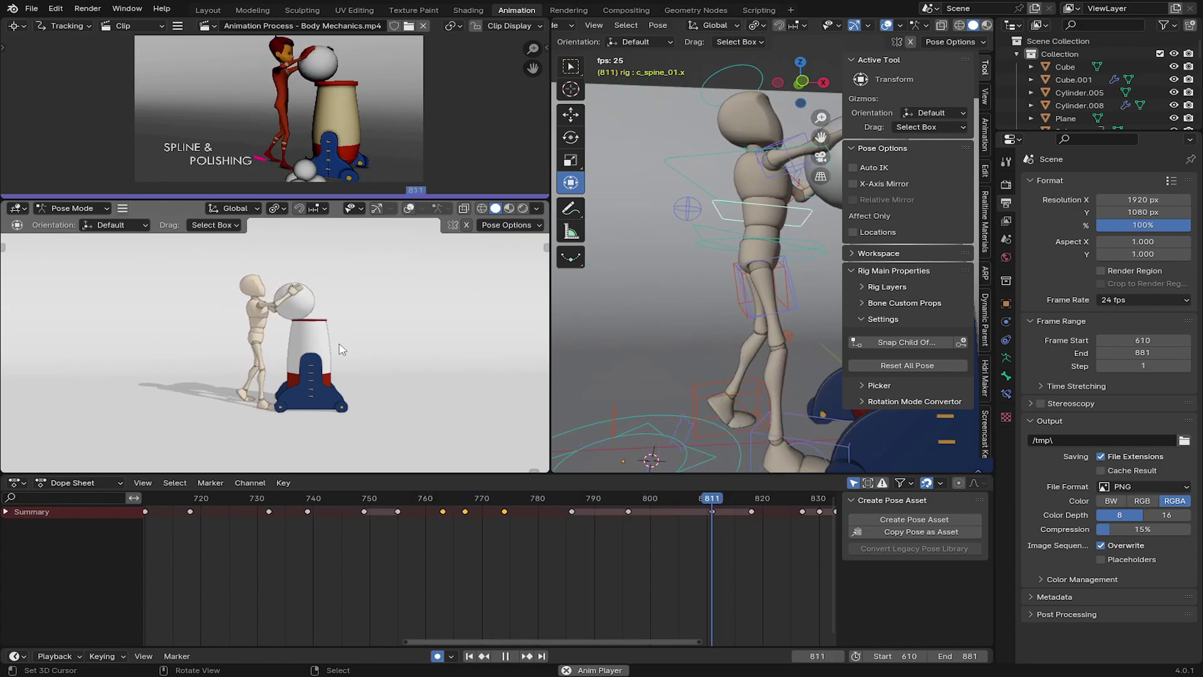
{"action": "scroll", "coordinate": [250, 527], "scroll_direction": "down", "scroll_amount": 3}
{"action": "left_click", "coordinate": [213, 532]}
{"action": "key", "text": "space"}
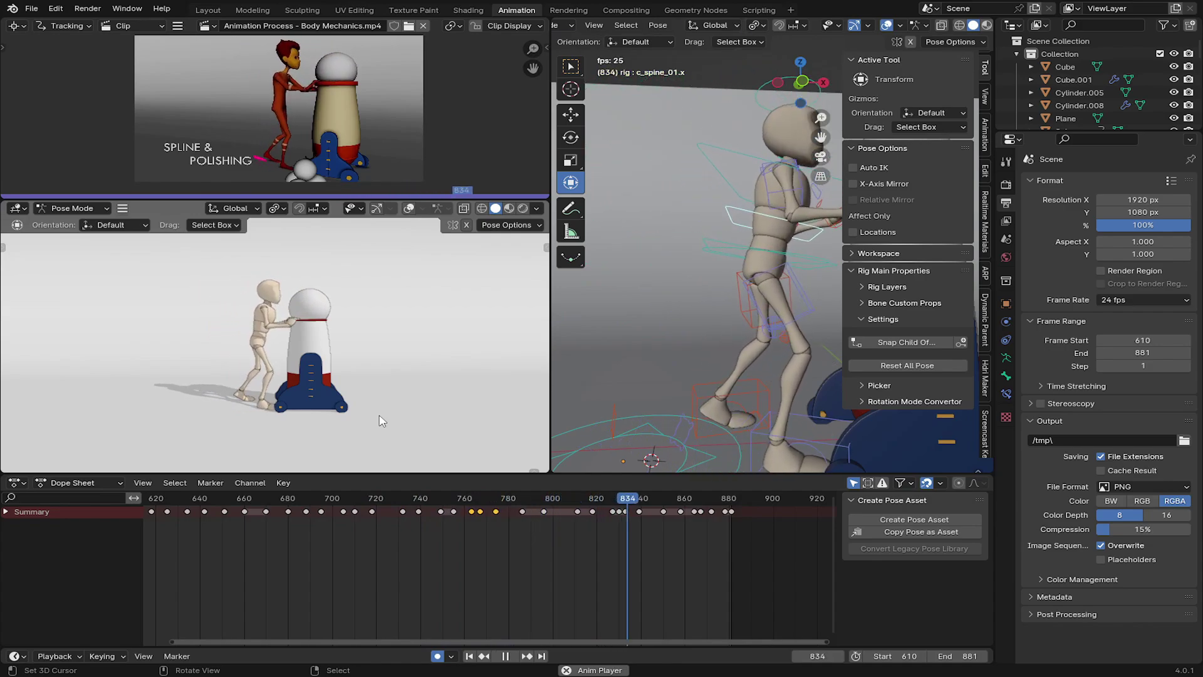
{"action": "left_click", "coordinate": [404, 546]}
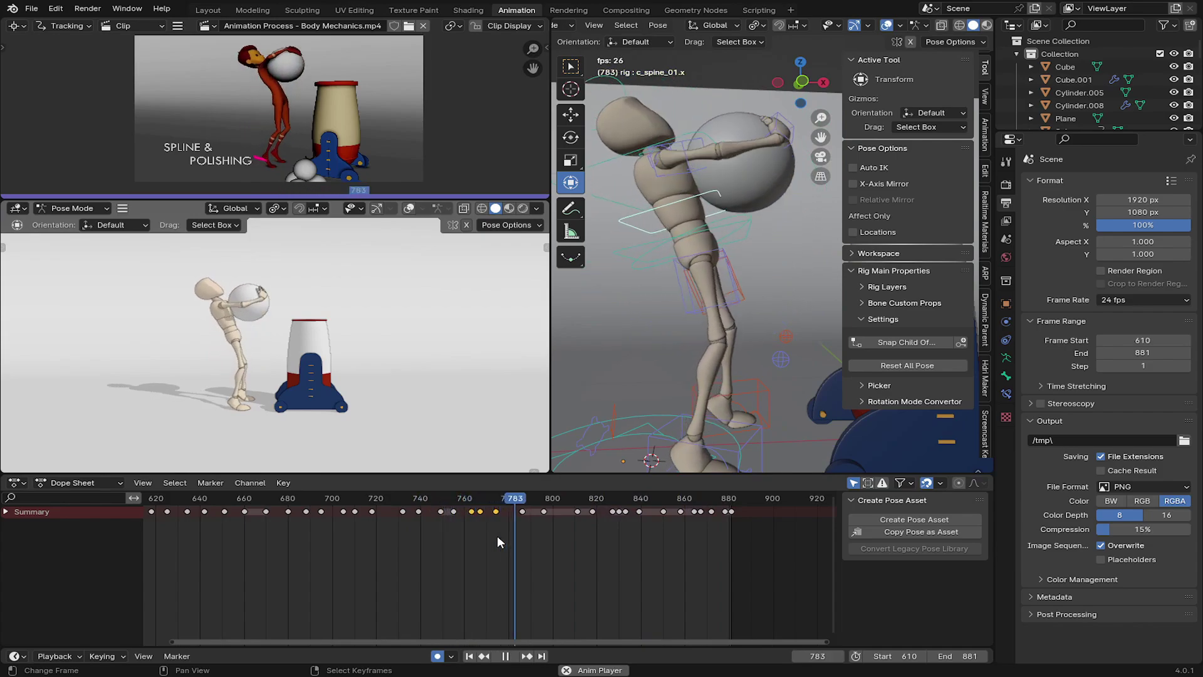
{"action": "left_click", "coordinate": [426, 555]}
Adjust the c_root.x control's pose at frame 786.
{"action": "scroll", "coordinate": [523, 531], "scroll_direction": "up", "scroll_amount": 3}
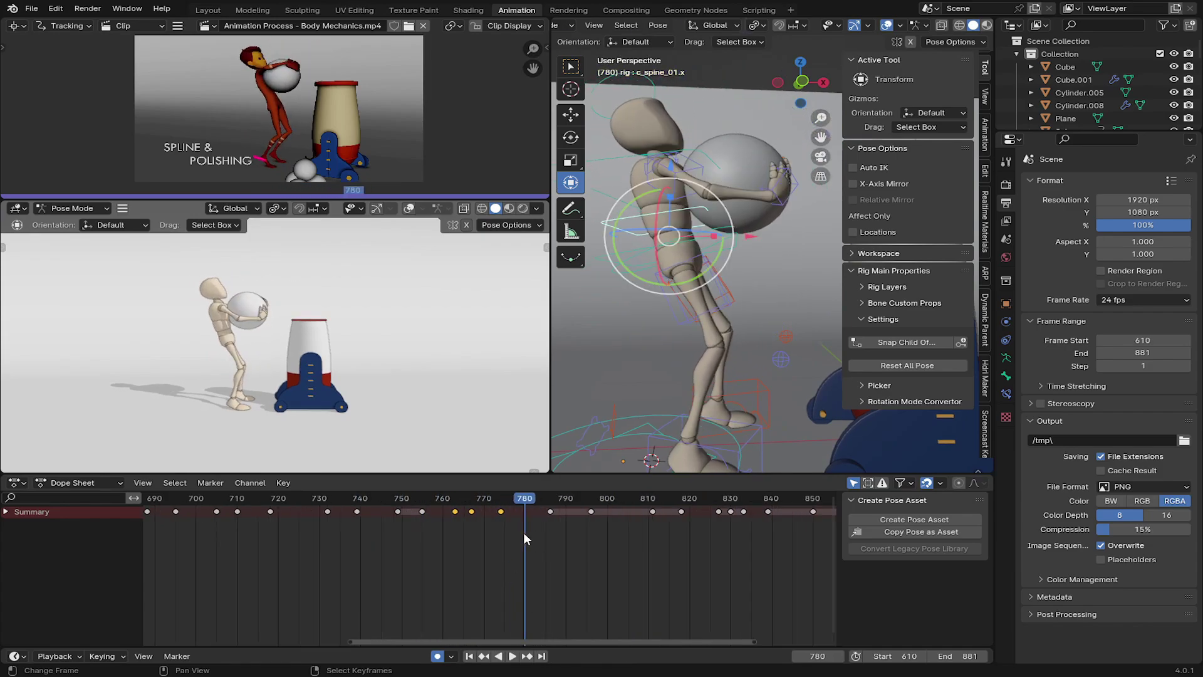
{"action": "left_click_drag", "start_coordinate": [659, 187], "coordinate": [684, 212]}
{"action": "right_click", "coordinate": [666, 260]}
{"action": "right_click", "coordinate": [712, 220]}
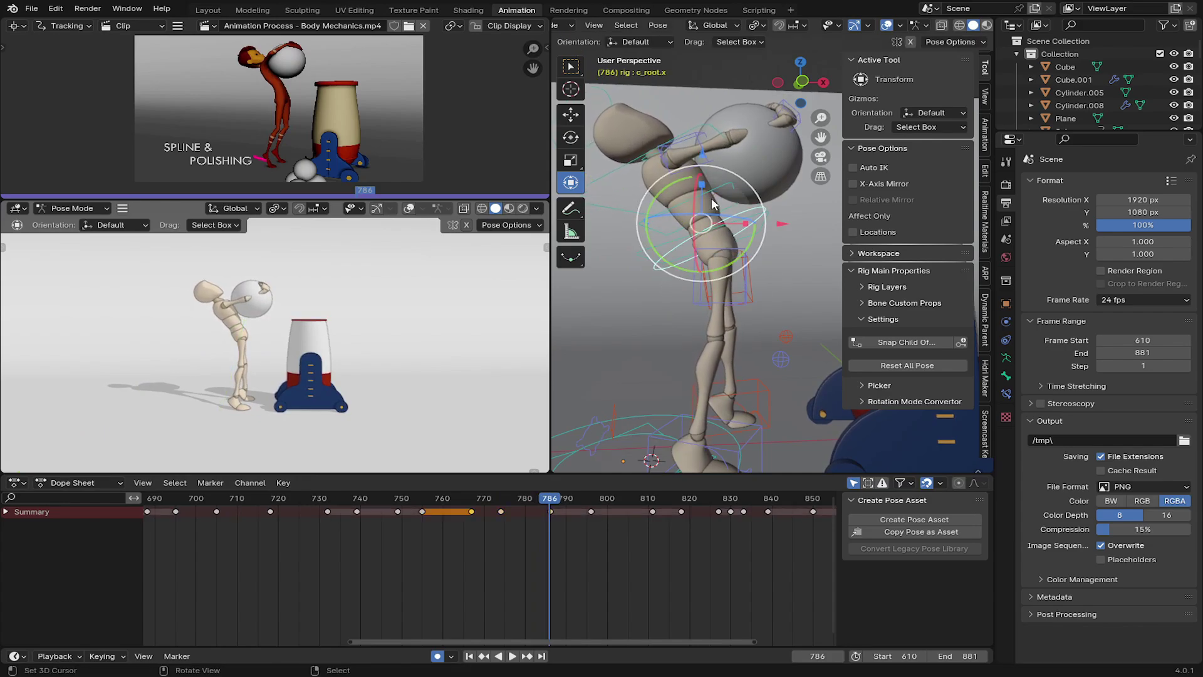
{"action": "left_click_drag", "start_coordinate": [742, 262], "coordinate": [741, 266]}
Nudge the ball to fit the raised hands at frame 786 and play back the motion.
{"action": "right_click", "coordinate": [783, 169]}
{"action": "middle_click_drag", "start_coordinate": [794, 166], "coordinate": [755, 218], "text": "shift"}
{"action": "left_click_drag", "start_coordinate": [789, 209], "coordinate": [786, 209]}
{"action": "left_click", "coordinate": [357, 532]}
{"action": "key", "text": "space"}
{"action": "left_click", "coordinate": [498, 524]}
{"action": "left_click", "coordinate": [474, 550]}
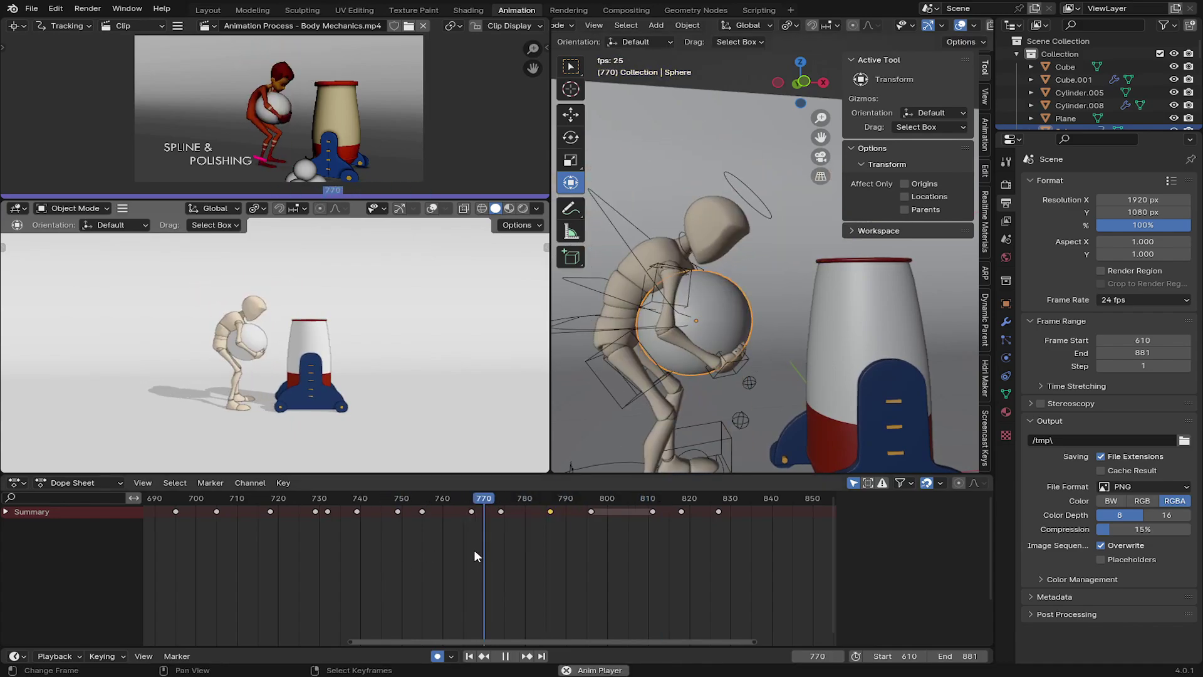
{"action": "left_click", "coordinate": [474, 550]}
{"action": "left_click", "coordinate": [474, 550]}
{"action": "key", "text": "space"}
Lower the body slightly with the root master control at frame 796.
{"action": "left_click_drag", "start_coordinate": [567, 533], "coordinate": [591, 525]}
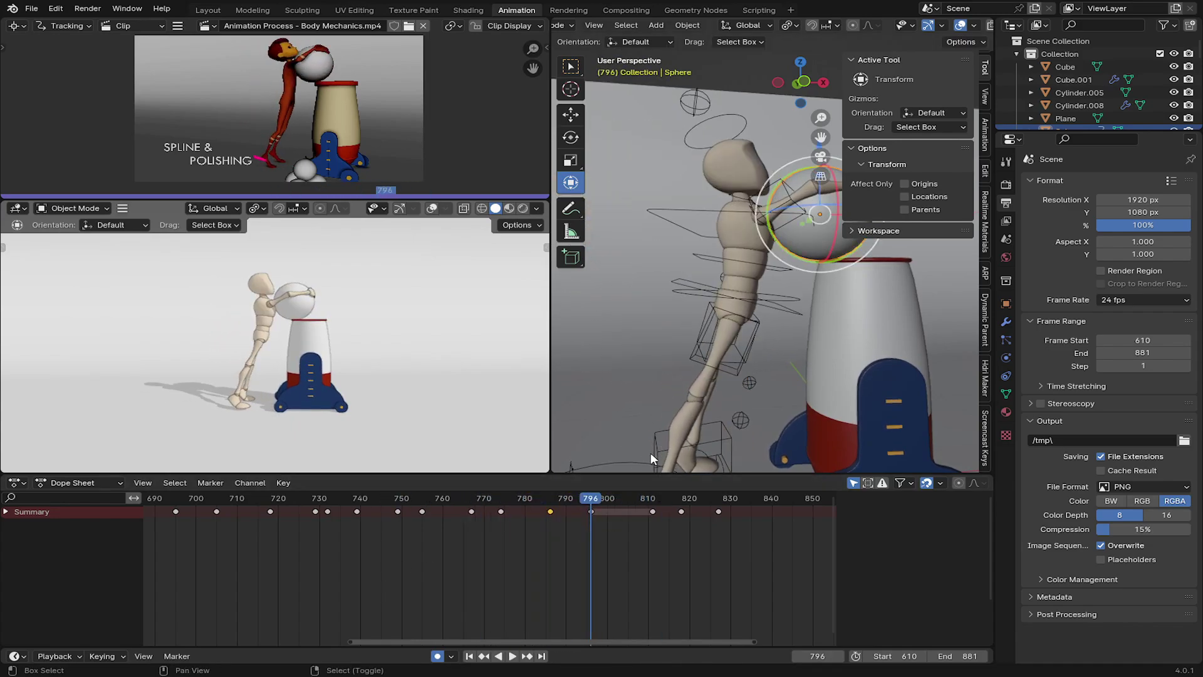
{"action": "middle_click_drag", "start_coordinate": [650, 452], "coordinate": [665, 264], "text": "shift"}
{"action": "key", "text": "a"}
{"action": "right_click", "coordinate": [711, 271]}
{"action": "left_click_drag", "start_coordinate": [671, 227], "coordinate": [672, 233]}
{"action": "middle_click_drag", "start_coordinate": [751, 169], "coordinate": [797, 201]}
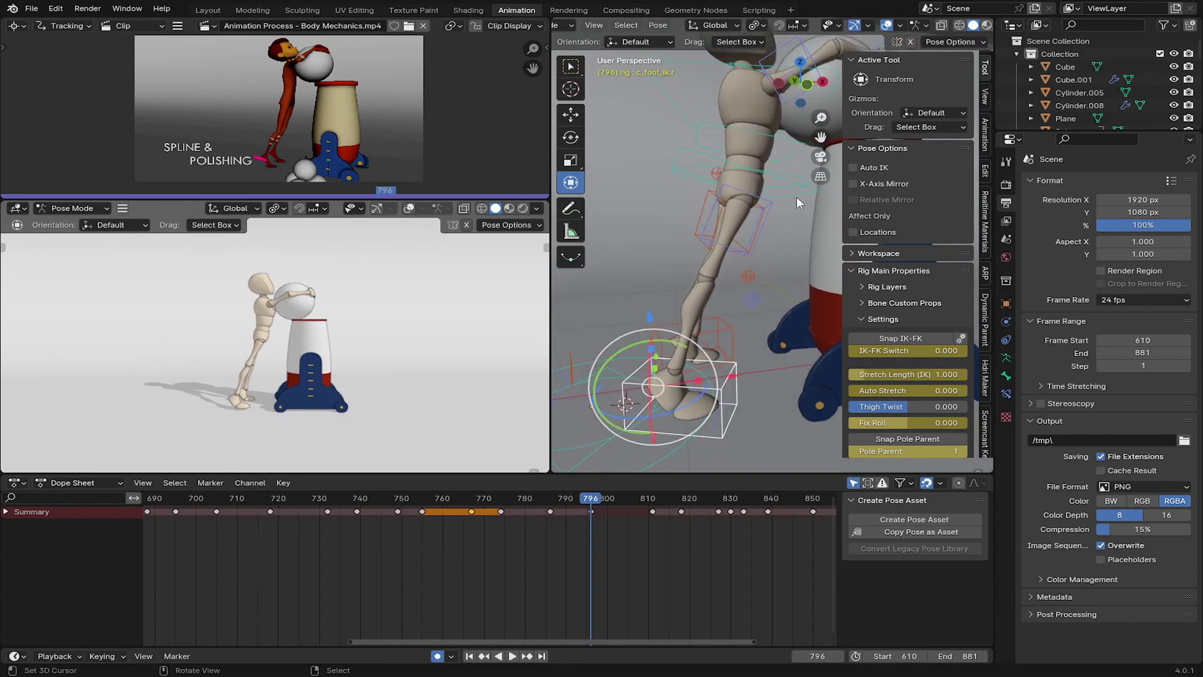
{"action": "right_click", "coordinate": [797, 199]}
{"action": "left_click_drag", "start_coordinate": [730, 129], "coordinate": [729, 143]}
{"action": "middle_click_drag", "start_coordinate": [739, 294], "coordinate": [689, 206]}
Try repositioning the right foot IK control at frame 796, raising it along Z, and play back the step.
{"action": "right_click", "coordinate": [623, 211]}
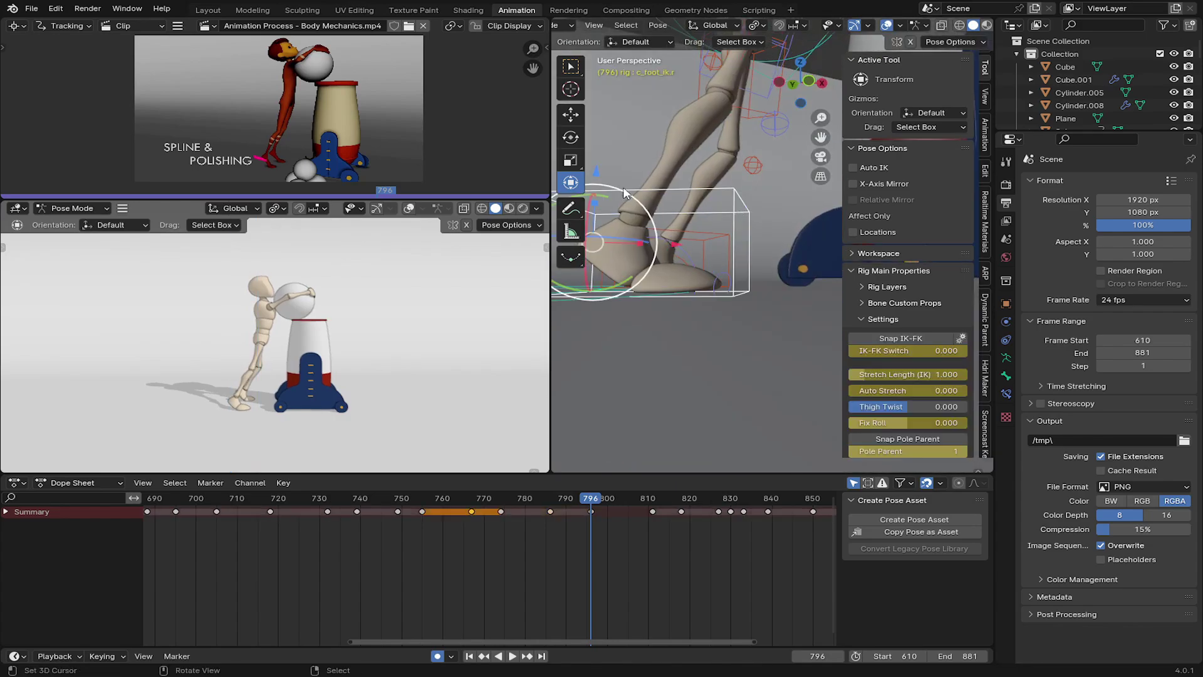
{"action": "key", "text": "g"}
{"action": "left_click", "coordinate": [620, 207]}
{"action": "key", "text": "g"}
{"action": "left_click", "coordinate": [609, 199]}
{"action": "key", "text": "g"}
{"action": "key", "text": "z"}
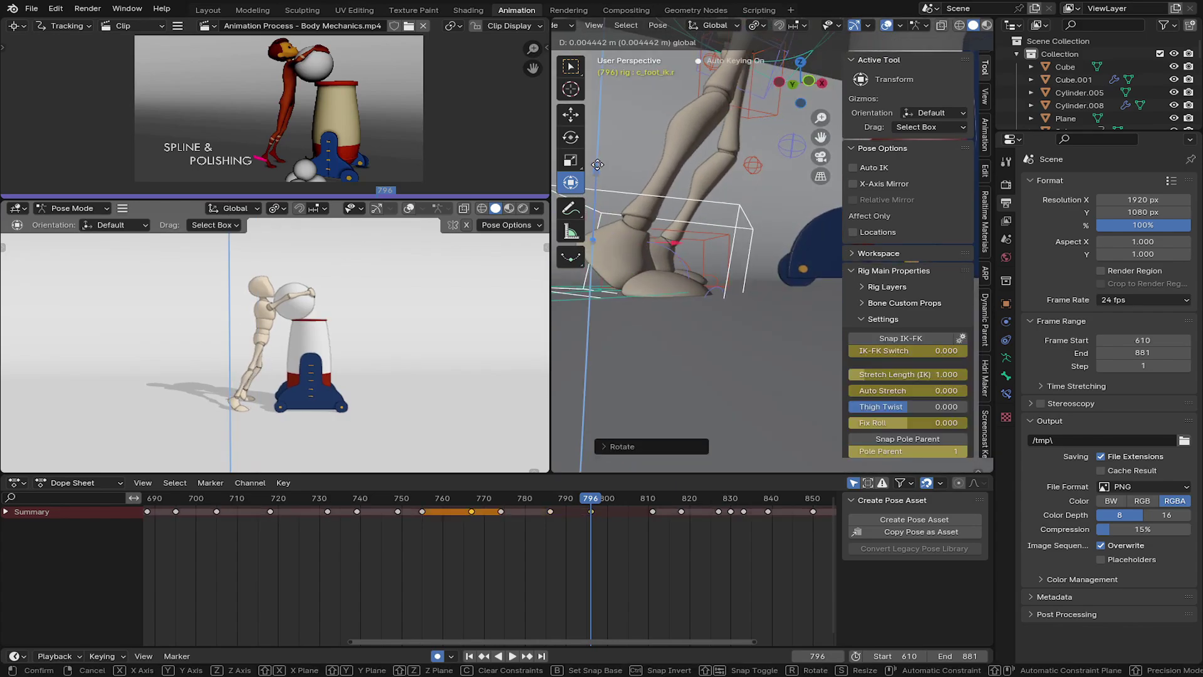
{"action": "left_click", "coordinate": [608, 207]}
{"action": "left_click", "coordinate": [493, 550]}
{"action": "key", "text": "space"}
{"action": "left_click", "coordinate": [492, 550]}
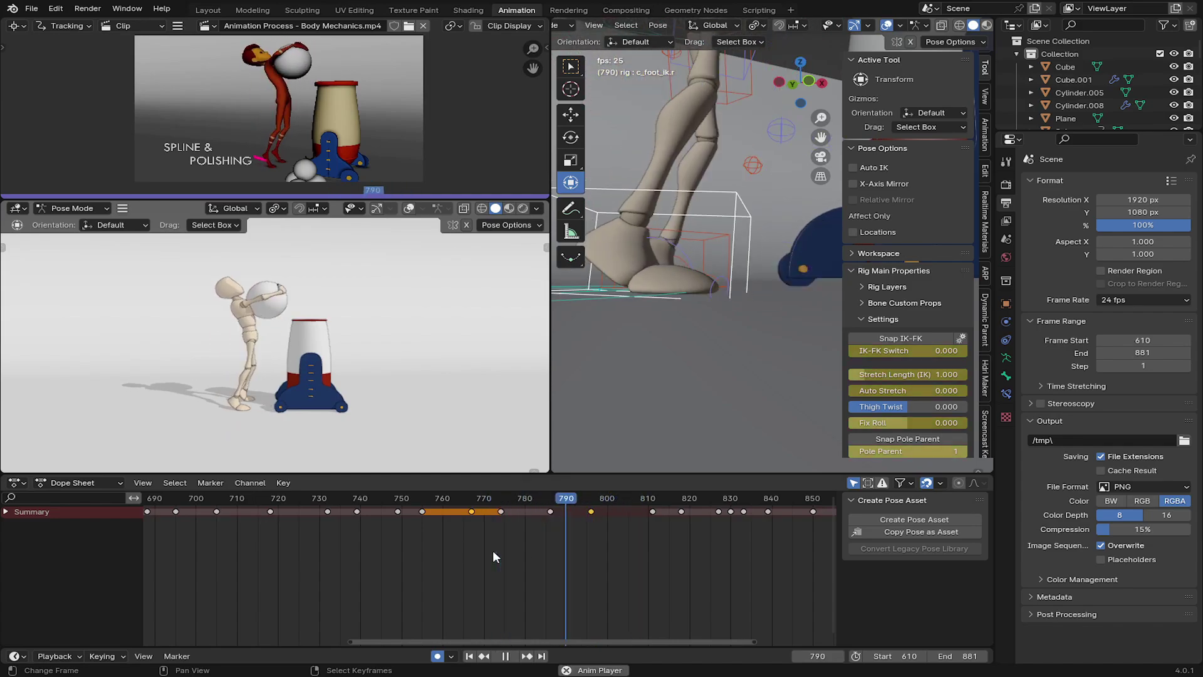
Copy the right foot IK control's frame 786 keyframe and paste it at frame 796.
{"action": "key", "text": "Escape"}
{"action": "right_click", "coordinate": [591, 511]}
{"action": "key", "text": "x"}
{"action": "left_click", "coordinate": [589, 512]}
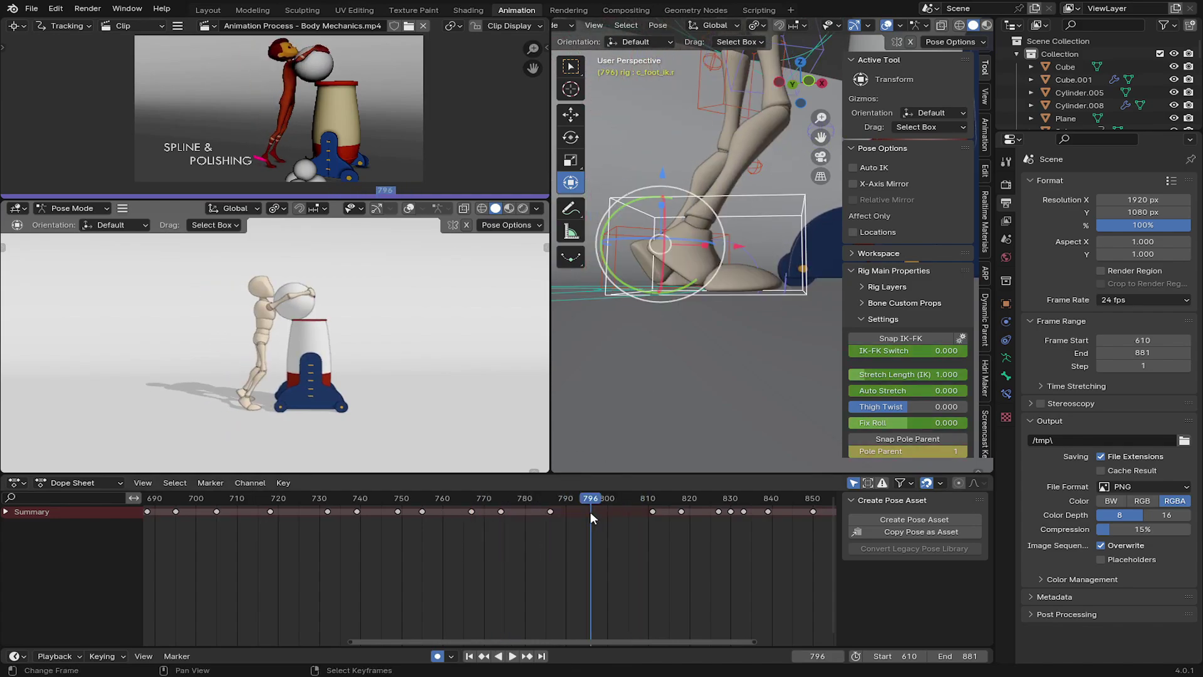
{"action": "key", "text": "ctrl+z"}
{"action": "right_click", "coordinate": [551, 511]}
{"action": "key", "text": "ctrl+c"}
{"action": "key", "text": "ctrl+v"}
{"action": "scroll", "coordinate": [692, 244], "scroll_direction": "down", "scroll_amount": 5}
Move the root master control vertically at frame 796 and play back the motion.
{"action": "middle_click_drag", "start_coordinate": [693, 245], "coordinate": [667, 332], "text": "shift"}
{"action": "scroll", "coordinate": [667, 332], "scroll_direction": "up", "scroll_amount": 2}
{"action": "right_click", "coordinate": [768, 274]}
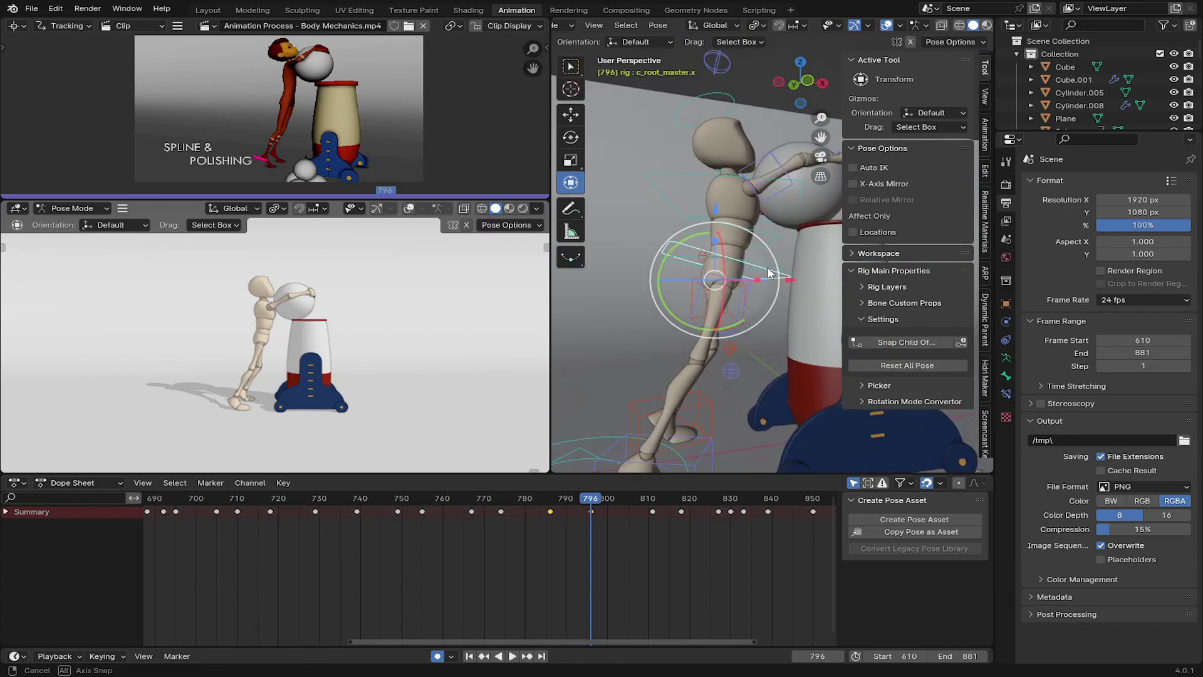
{"action": "key", "text": "g"}
{"action": "key", "text": "z"}
{"action": "left_click", "coordinate": [739, 291]}
{"action": "scroll", "coordinate": [709, 290], "scroll_direction": "up", "scroll_amount": 4}
{"action": "left_click", "coordinate": [493, 523]}
{"action": "key", "text": "space"}
Shift the lower-body control along X shortly after frame 796 and play back the motion.
{"action": "left_click_drag", "start_coordinate": [488, 516], "coordinate": [627, 516]}
{"action": "right_click", "coordinate": [704, 297]}
{"action": "key", "text": "g"}
{"action": "key", "text": "x"}
{"action": "left_click", "coordinate": [693, 325]}
{"action": "left_click", "coordinate": [591, 542]}
{"action": "key", "text": "space"}
{"action": "key", "text": "space"}
Retime the foot control's keyframe around frame 796 and check the timing in playback.
{"action": "right_click", "coordinate": [689, 404]}
{"action": "right_click_drag", "start_coordinate": [593, 510], "coordinate": [633, 531]}
{"action": "left_click", "coordinate": [536, 525]}
{"action": "key", "text": "space"}
{"action": "key", "text": "space"}
Copy the left foot IK control's frame 800 keyframe and paste it onto its following keyframes through frame 850.
{"action": "left_click_drag", "start_coordinate": [613, 520], "coordinate": [683, 529]}
{"action": "right_click", "coordinate": [727, 304]}
{"action": "right_click", "coordinate": [607, 511]}
{"action": "key", "text": "ctrl+c"}
{"action": "key", "text": "ctrl+v"}
{"action": "key", "text": "ctrl+v"}
{"action": "middle_click_drag", "start_coordinate": [687, 531], "coordinate": [568, 532]}
{"action": "left_click_drag", "start_coordinate": [568, 531], "coordinate": [610, 533]}
{"action": "key", "text": "ctrl+v"}
{"action": "key", "text": "ctrl+v"}
{"action": "key", "text": "Up"}
{"action": "key", "text": "ctrl+v"}
{"action": "key", "text": "Up"}
{"action": "key", "text": "ctrl+v"}
{"action": "key", "text": "Up"}
{"action": "key", "text": "ctrl+v"}
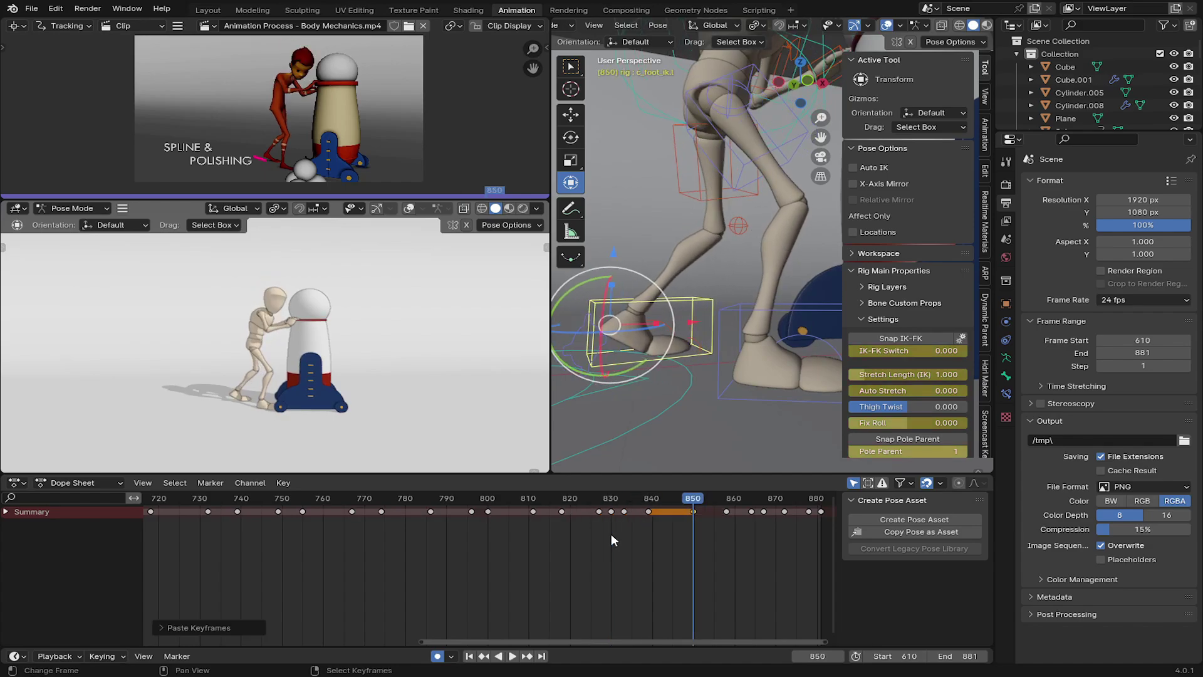
Paste the copied left foot key onto its remaining keyframes from frame 858 onward and play back the result.
{"action": "key", "text": "Up"}
{"action": "key", "text": "v"}
{"action": "key", "text": "ctrl+v"}
{"action": "key", "text": "Up"}
{"action": "key", "text": "ctrl+v"}
{"action": "key", "text": "Up"}
{"action": "key", "text": "ctrl+v"}
{"action": "key", "text": "Up"}
{"action": "key", "text": "v"}
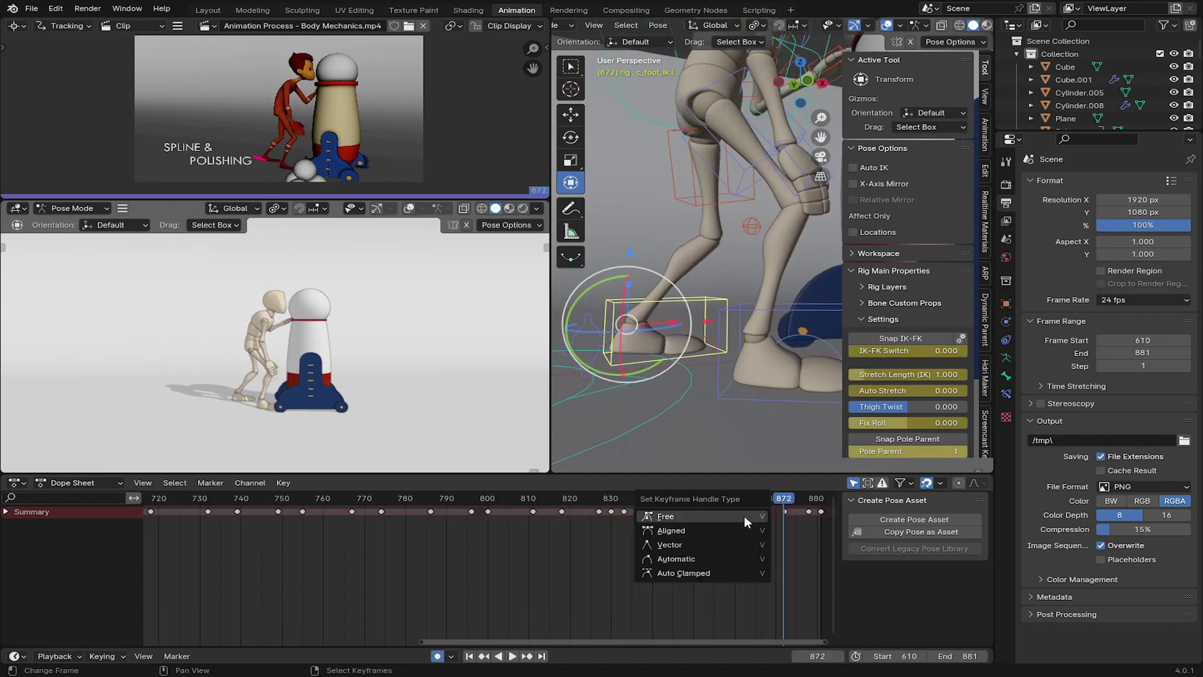
{"action": "key", "text": "ctrl+v"}
{"action": "key", "text": "Up"}
{"action": "key", "text": "ctrl+v"}
{"action": "key", "text": "Up"}
{"action": "key", "text": "space"}
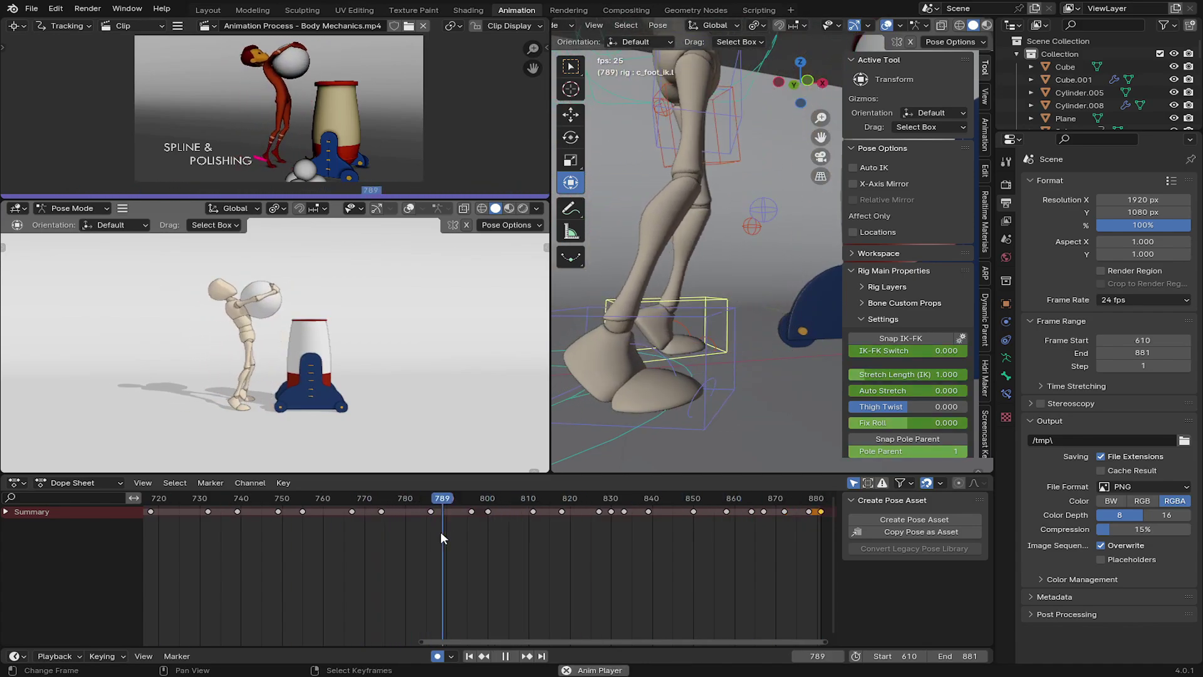
{"action": "left_click_drag", "start_coordinate": [493, 532], "coordinate": [583, 543]}
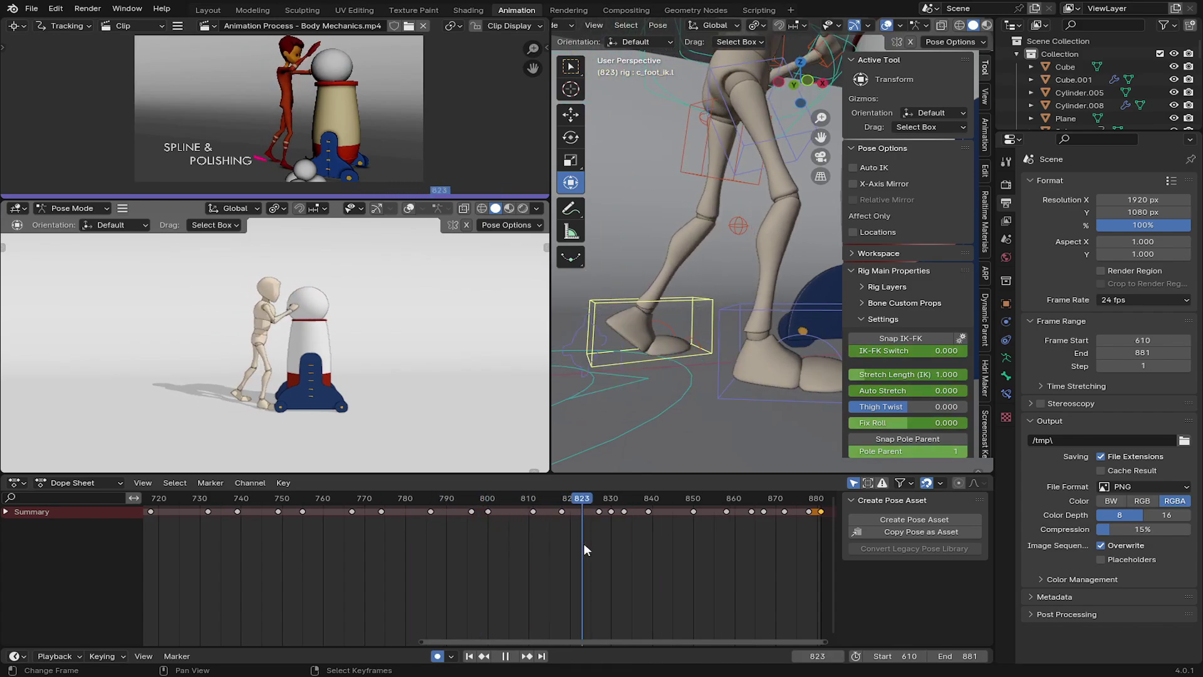
Scale up and rotate the right hand's index and middle finger base controls at frame 823 to adjust the fingers against the ball.
{"action": "key", "text": "space"}
{"action": "middle_click_drag", "start_coordinate": [721, 125], "coordinate": [701, 301], "text": "shift"}
{"action": "right_click", "coordinate": [755, 153]}
{"action": "middle_click_drag", "start_coordinate": [757, 153], "coordinate": [715, 209], "text": "shift"}
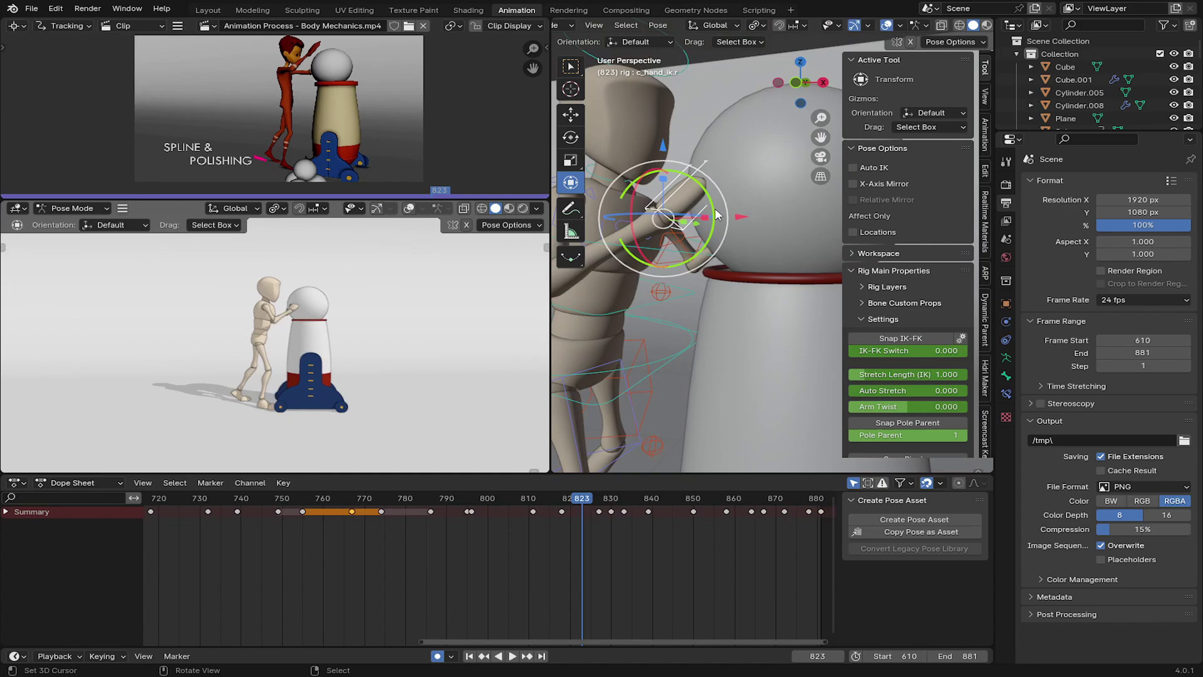
{"action": "left_click", "coordinate": [765, 106]}
{"action": "middle_click_drag", "start_coordinate": [611, 216], "coordinate": [725, 273]}
{"action": "scroll", "coordinate": [675, 238], "scroll_direction": "up", "scroll_amount": 3}
{"action": "left_click", "coordinate": [941, 25]}
{"action": "left_click", "coordinate": [697, 320]}
{"action": "left_click", "coordinate": [654, 319], "text": "shift"}
{"action": "key", "text": "s"}
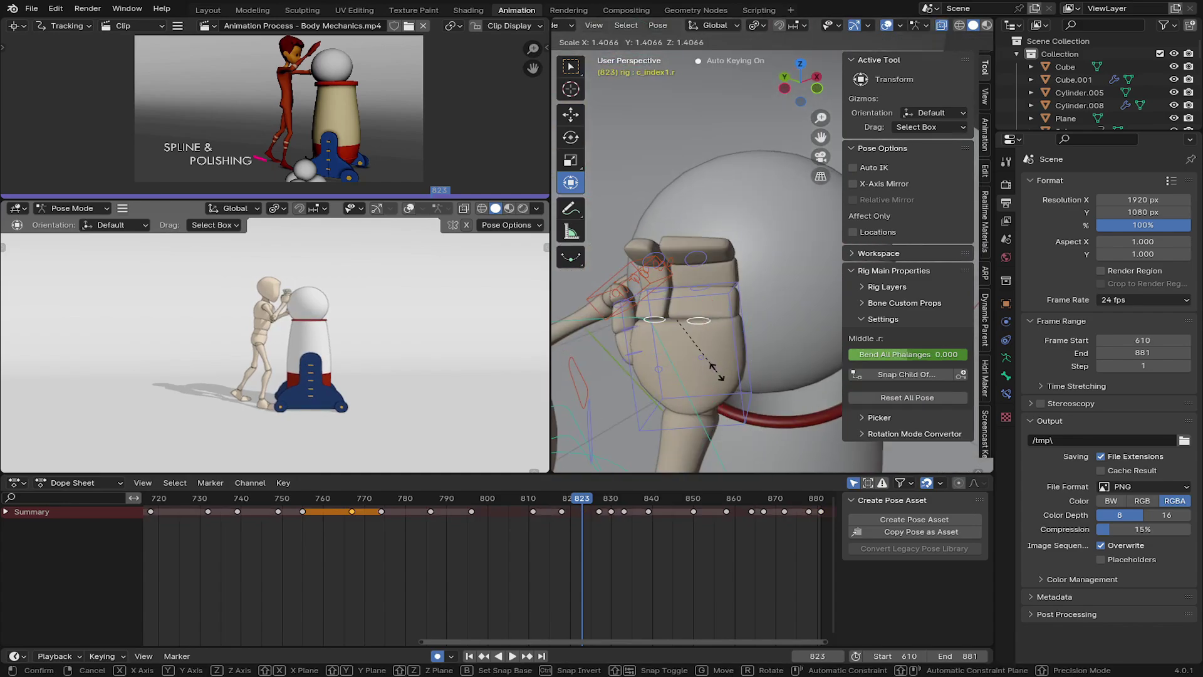
{"action": "left_click", "coordinate": [717, 371]}
{"action": "middle_click_drag", "start_coordinate": [717, 372], "coordinate": [799, 351]}
{"action": "key", "text": "r"}
{"action": "left_click", "coordinate": [648, 344]}
Reposition the hand controls against the ball at frame 823 and play back the placing motion.
{"action": "right_click", "coordinate": [751, 183]}
{"action": "key", "text": "g"}
{"action": "left_click", "coordinate": [733, 225]}
{"action": "right_click", "coordinate": [720, 335]}
{"action": "key", "text": "g"}
{"action": "middle_click_drag", "start_coordinate": [720, 335], "coordinate": [603, 316]}
{"action": "left_click", "coordinate": [695, 313]}
{"action": "scroll", "coordinate": [602, 317], "scroll_direction": "down", "scroll_amount": 4}
{"action": "left_click", "coordinate": [503, 518]}
{"action": "key", "text": "space"}
{"action": "left_click", "coordinate": [503, 518]}
{"action": "left_click", "coordinate": [504, 518]}
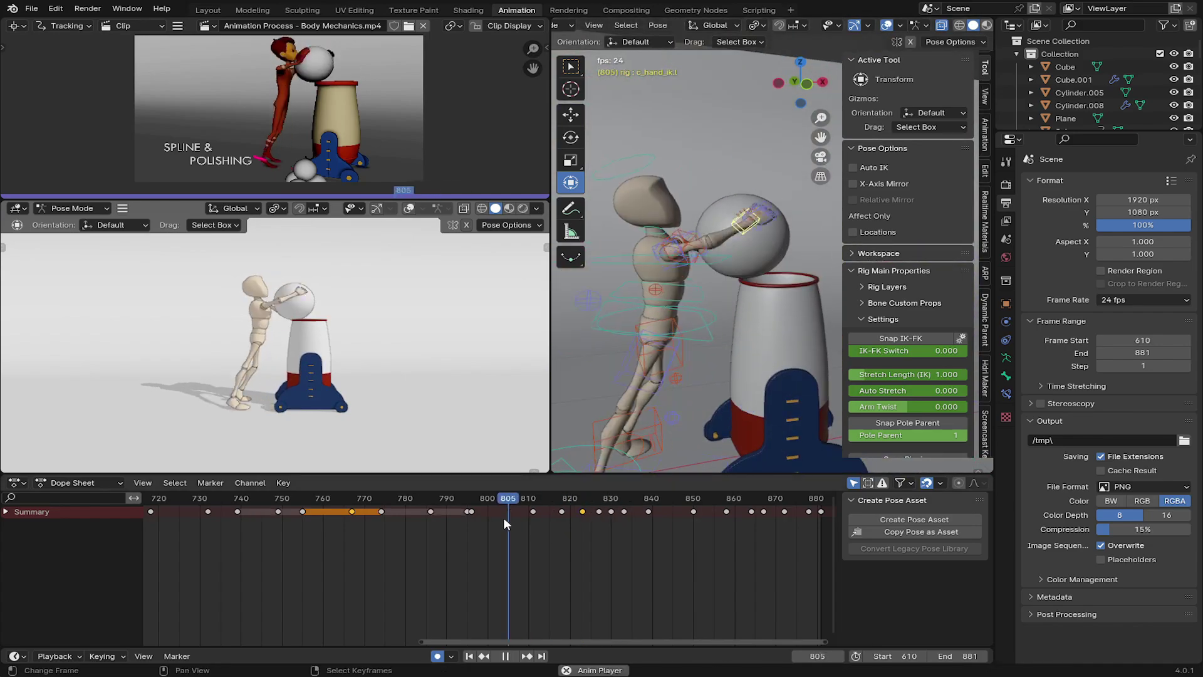
{"action": "key", "text": "space"}
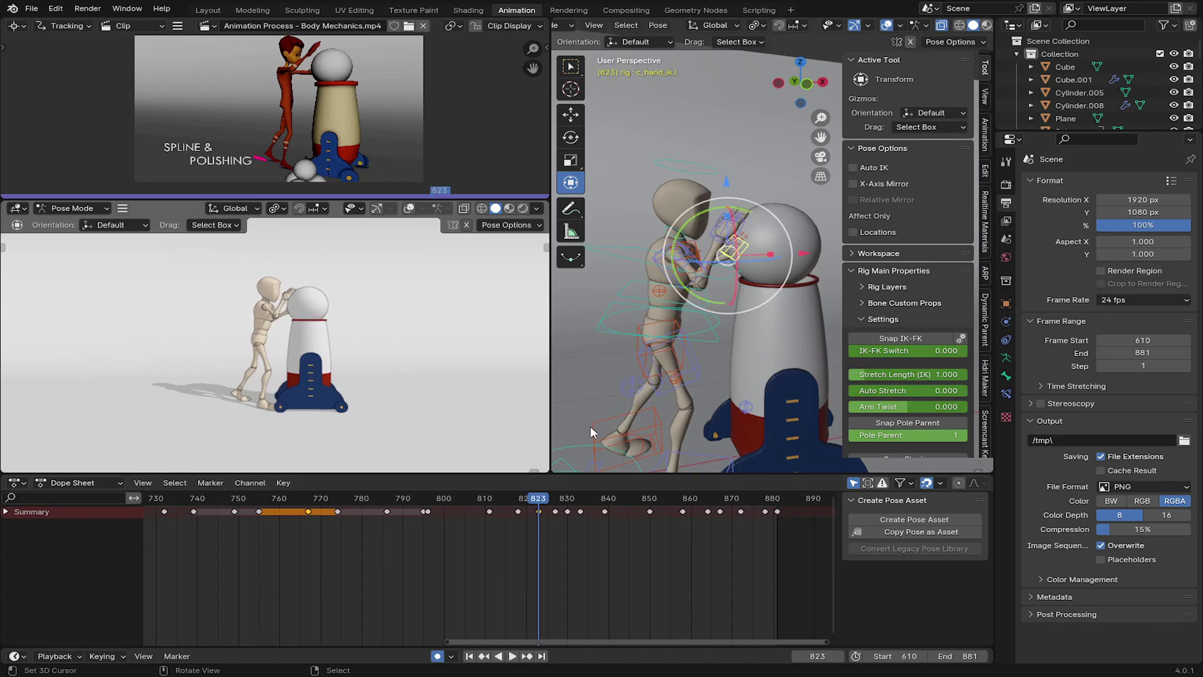
Move the right arm's pole control at frame 823 to adjust the elbow direction.
{"action": "middle_click_drag", "start_coordinate": [680, 321], "coordinate": [626, 332]}
{"action": "right_click", "coordinate": [596, 378]}
{"action": "key", "text": "g"}
{"action": "left_click", "coordinate": [570, 418]}
Play back the lift and placement to check the arm motion, and save the file.
{"action": "left_click", "coordinate": [521, 514]}
{"action": "key", "text": "space"}
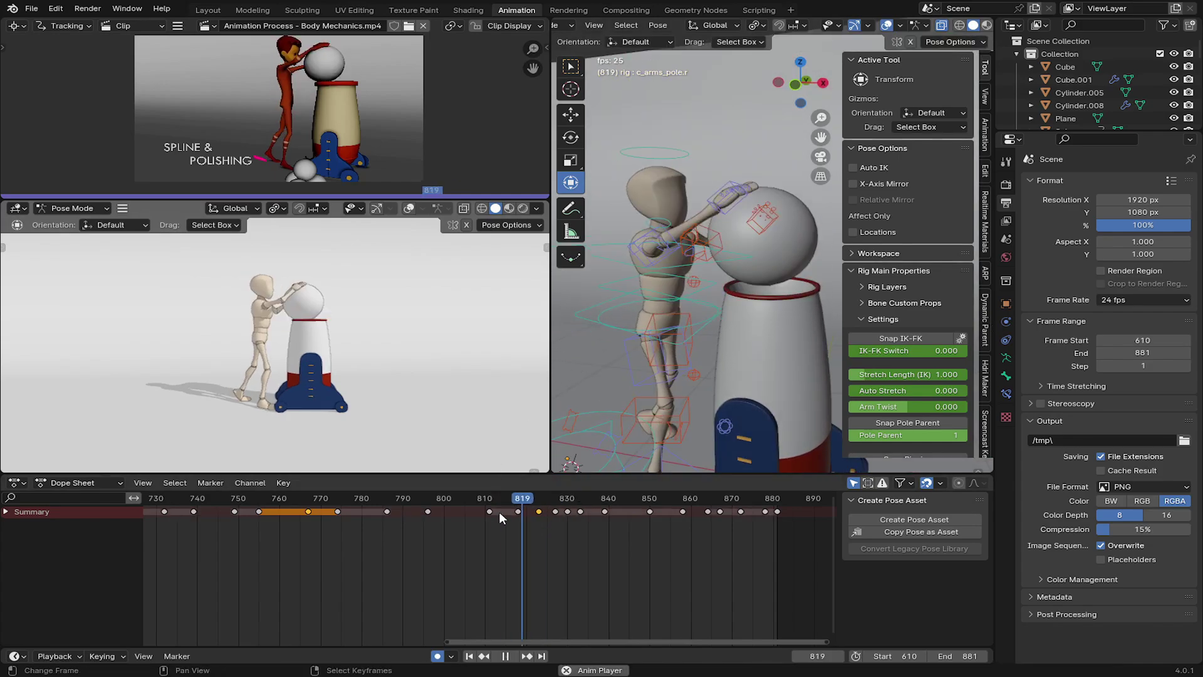
{"action": "left_click", "coordinate": [311, 548]}
{"action": "key", "text": "ctrl+s"}
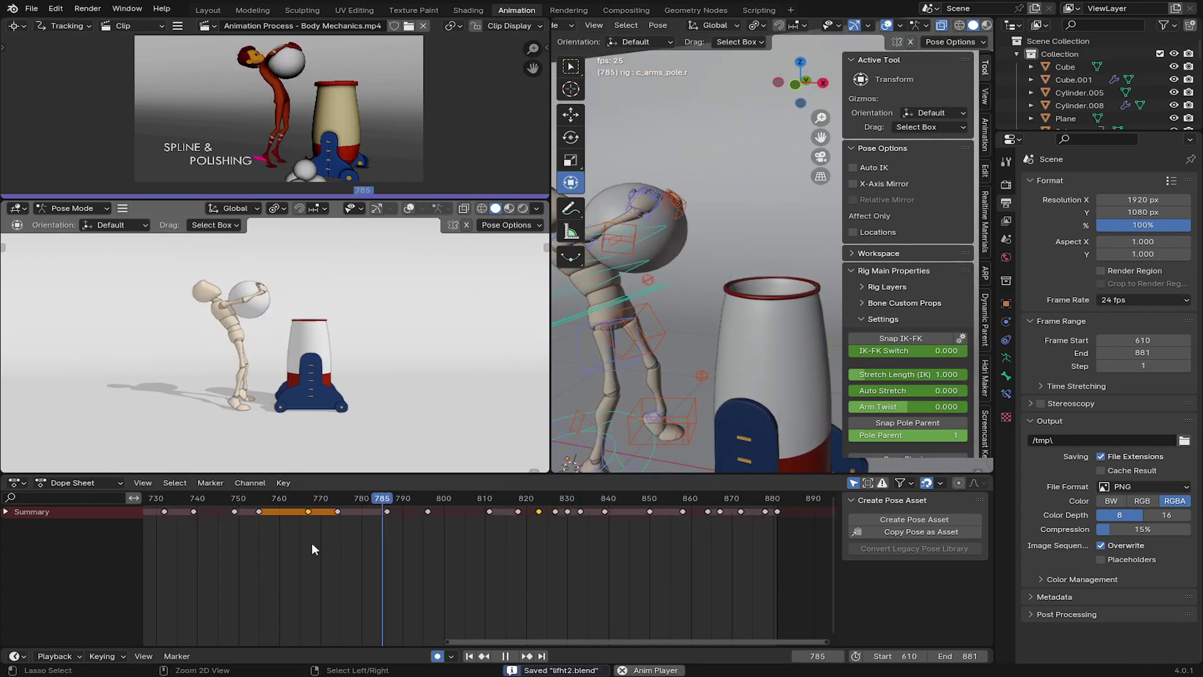